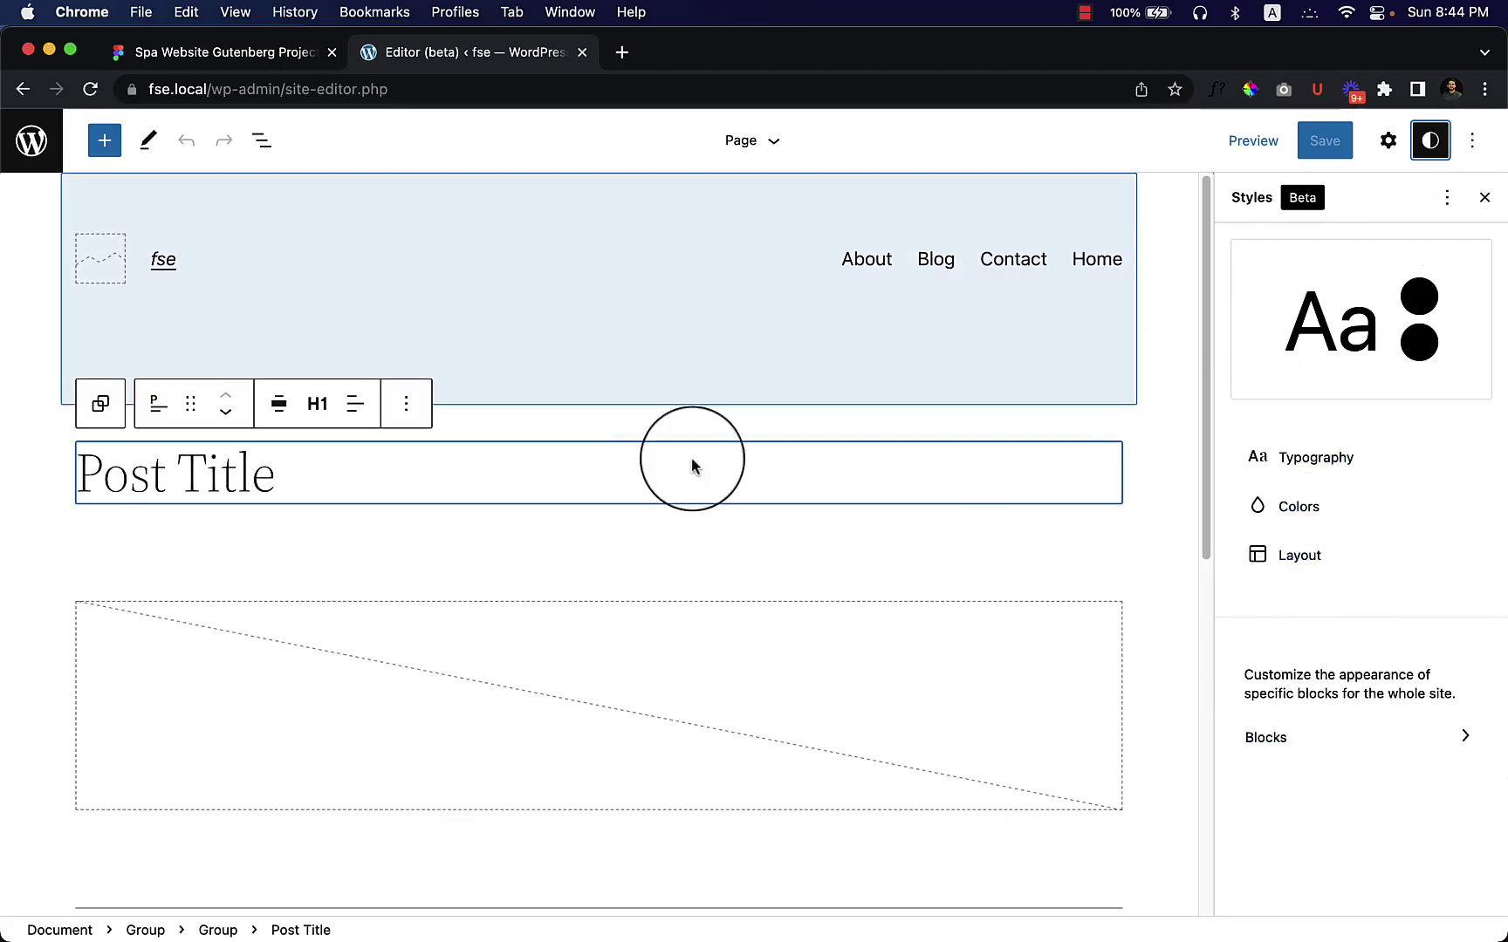
- In the Figma spa design, detach the Primary Color style from the header background to expose its hex code, and return to the WordPress editor
click(290, 55)
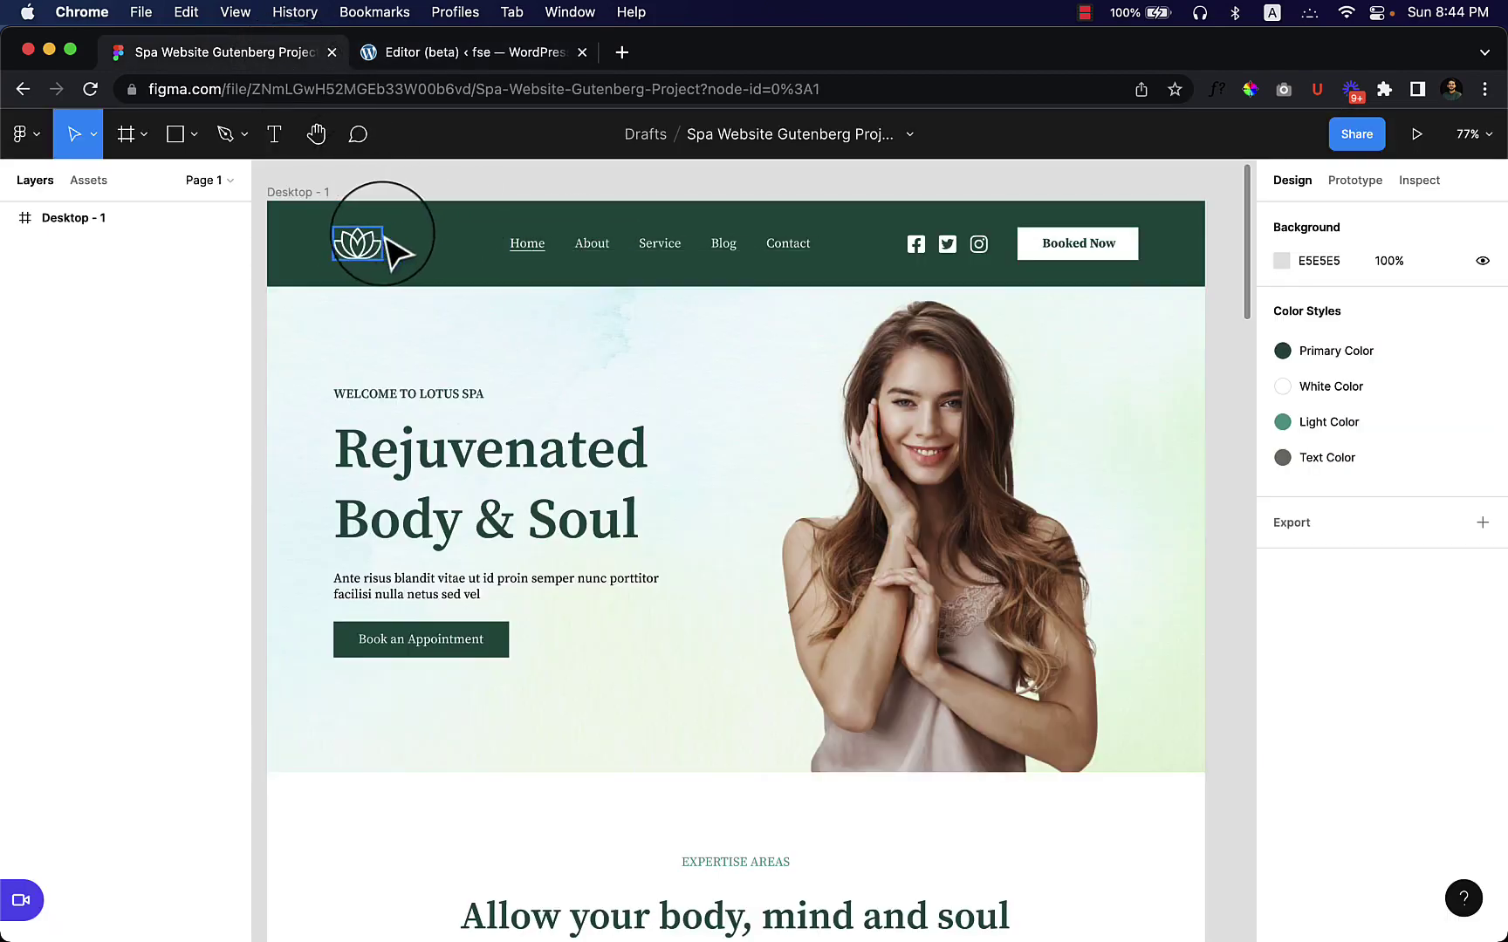
click(419, 275)
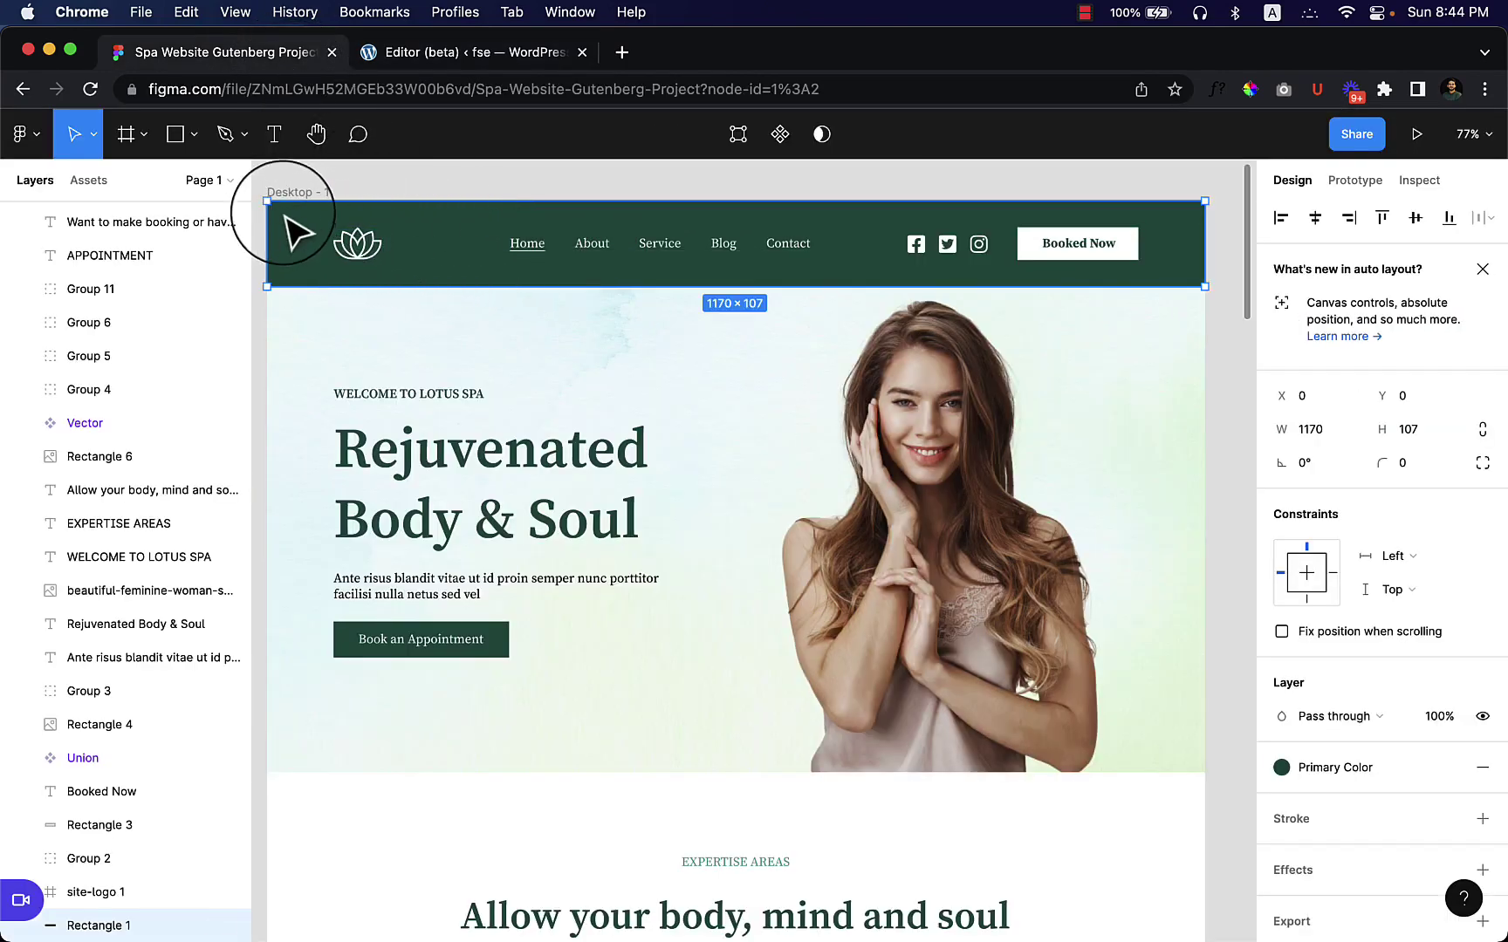
scroll(1322, 733, down, 1)
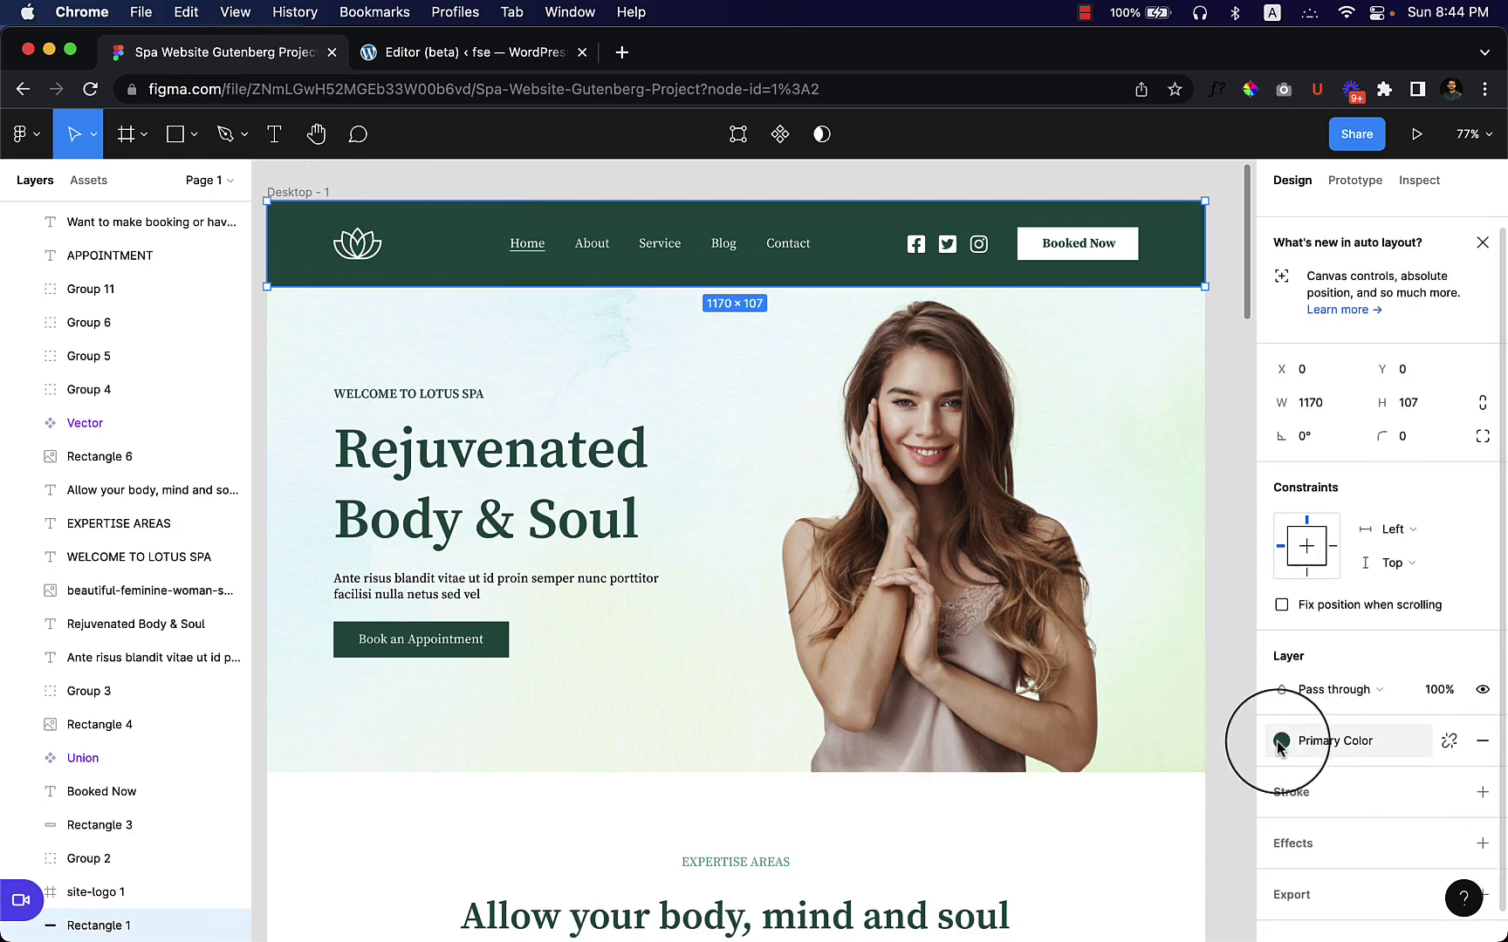
click(1280, 741)
scroll(1309, 737, down, 1)
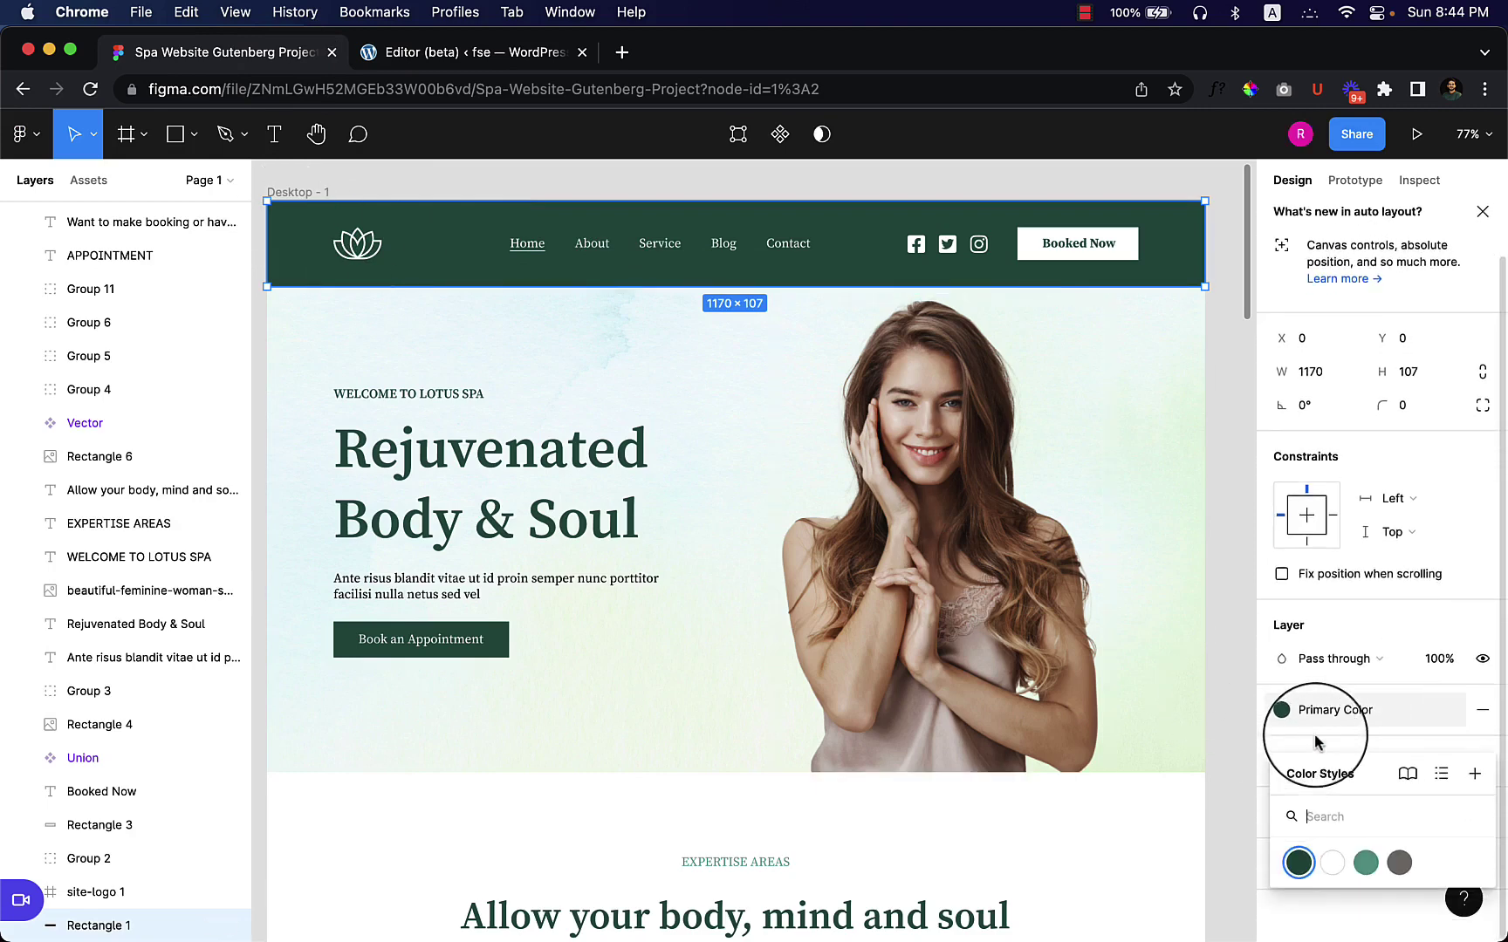
click(1449, 709)
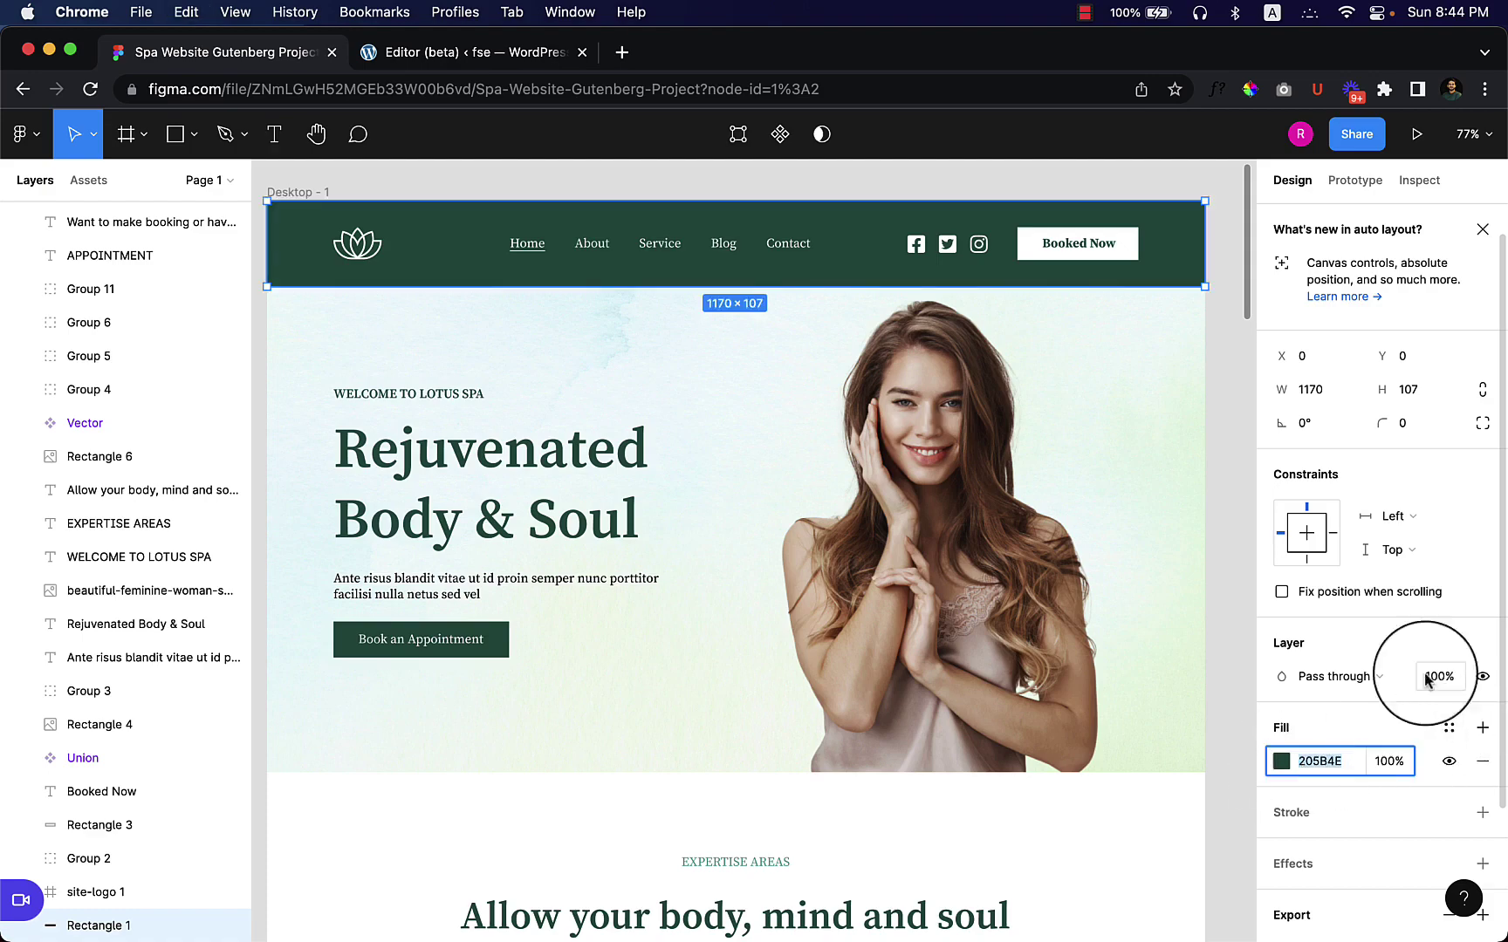
click(467, 52)
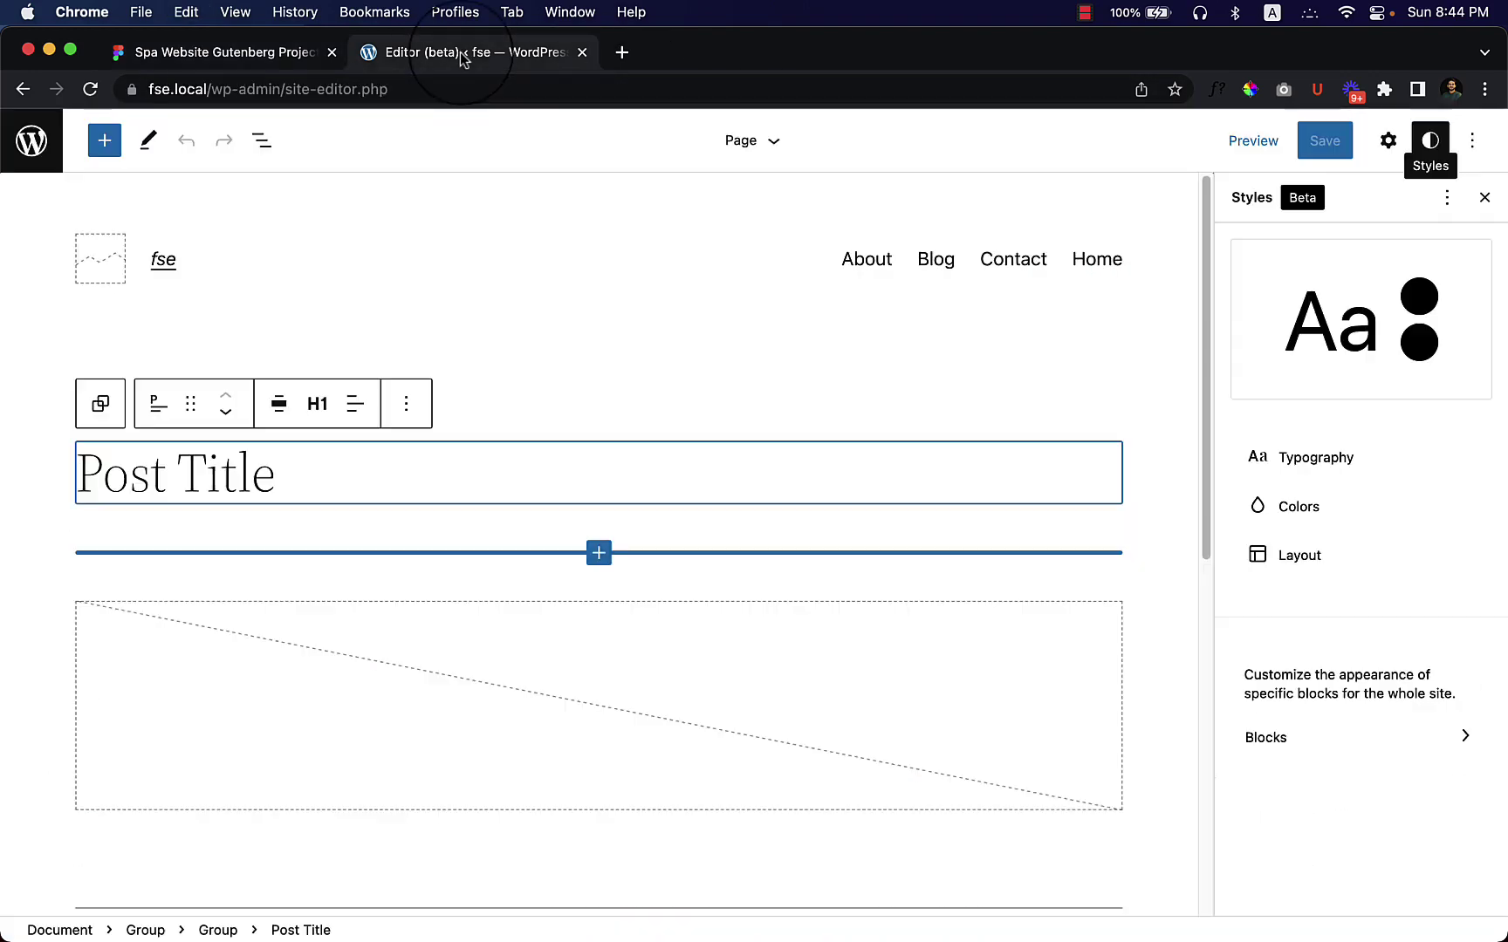
click(1275, 506)
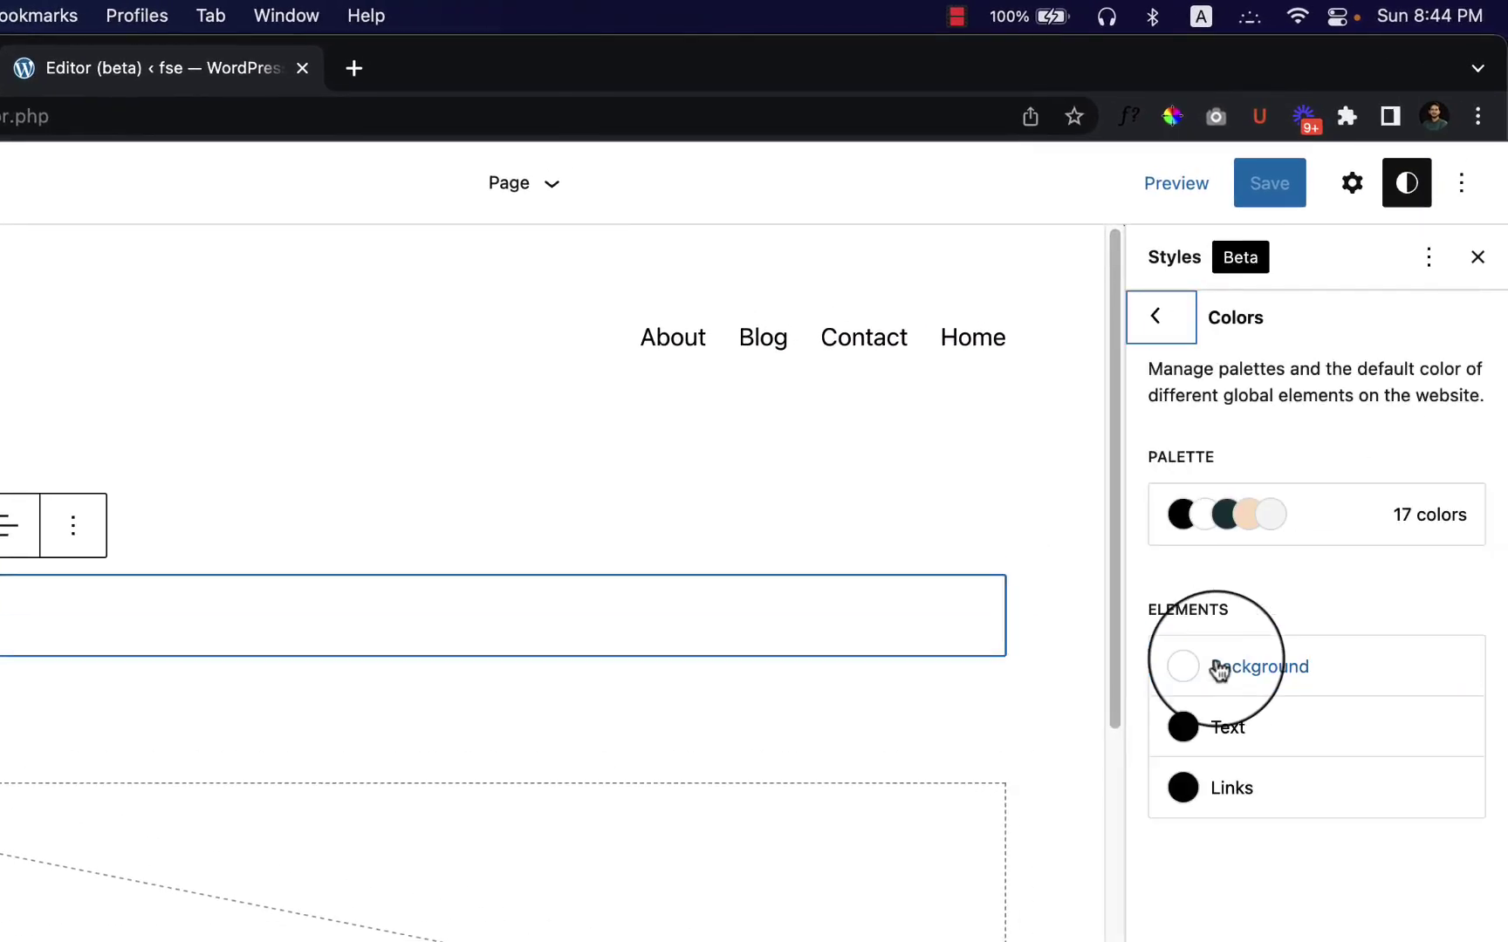
click(1160, 322)
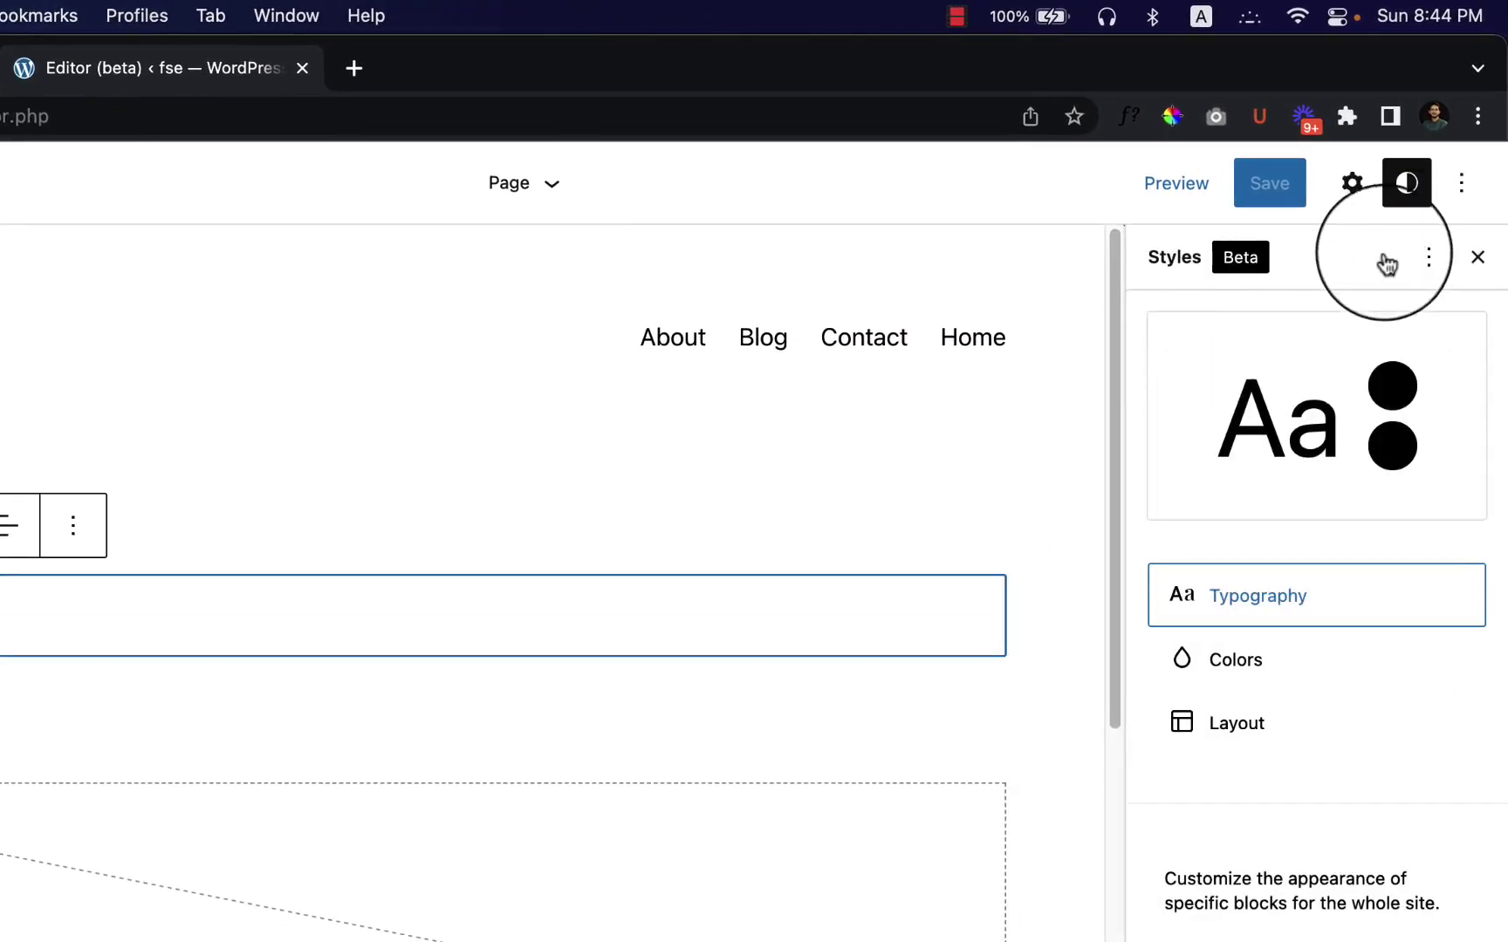
click(1407, 185)
click(1412, 185)
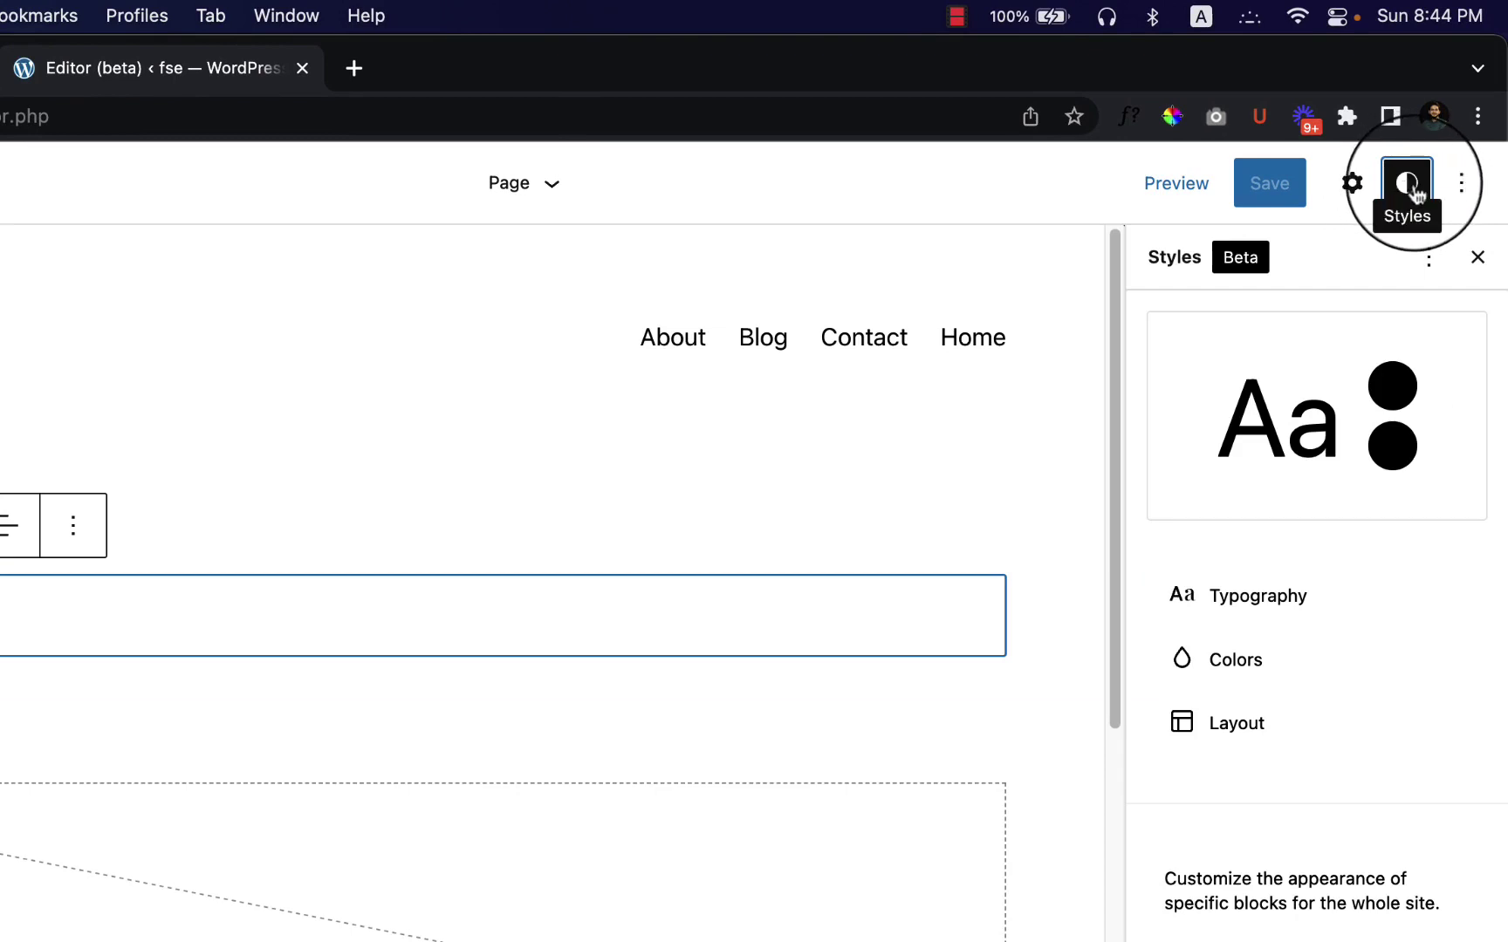
- Open the color palette in the site's global color styles and start editing the theme colors
click(1236, 660)
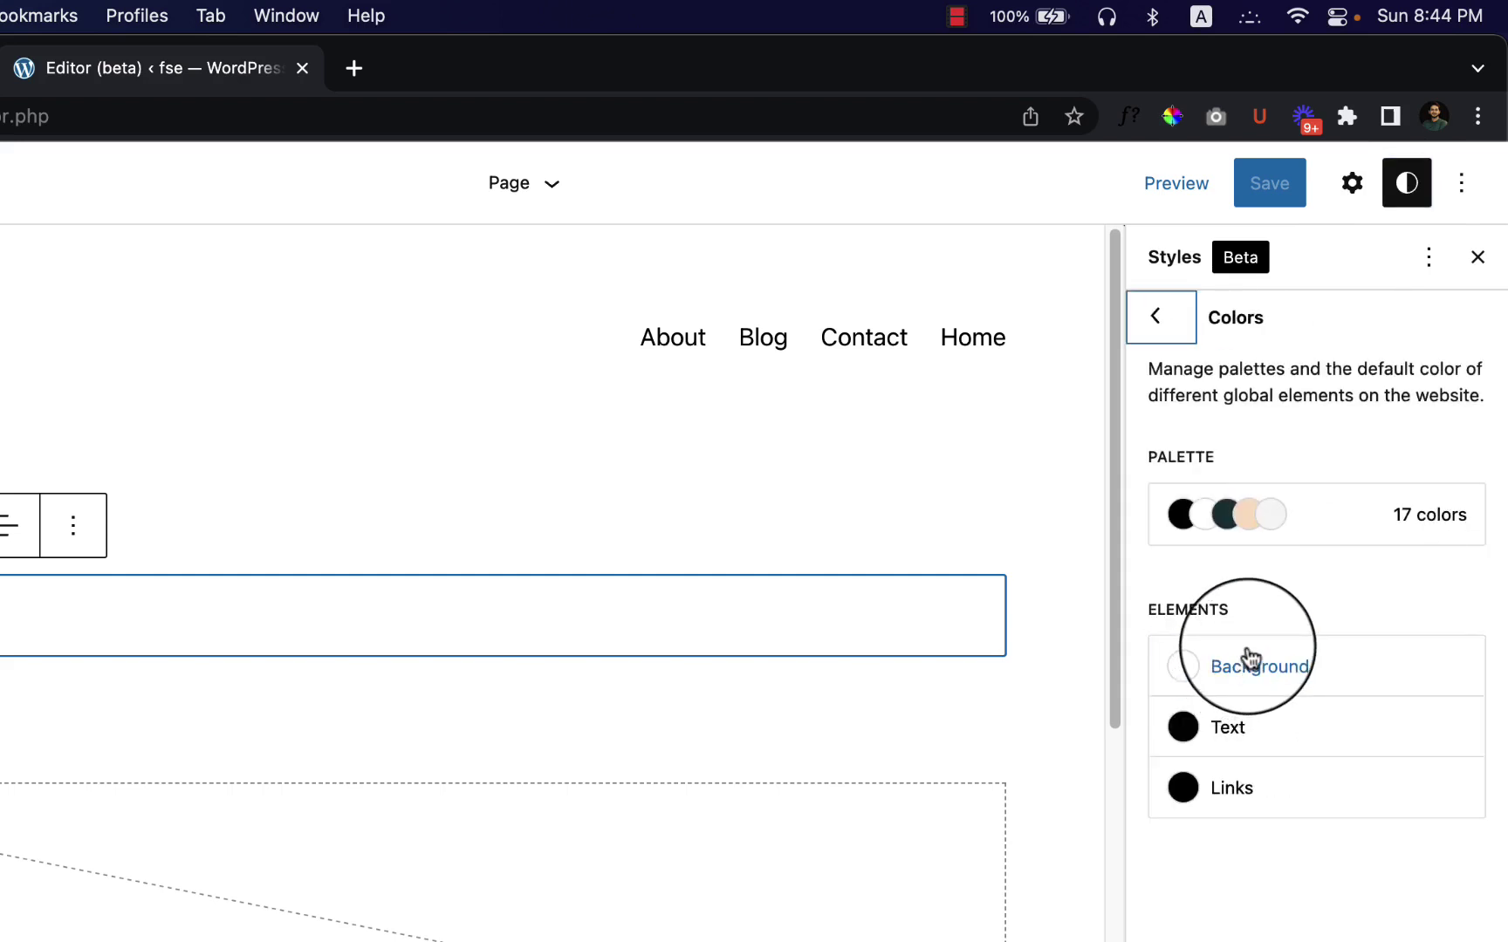
drag(1150, 611, 1300, 623)
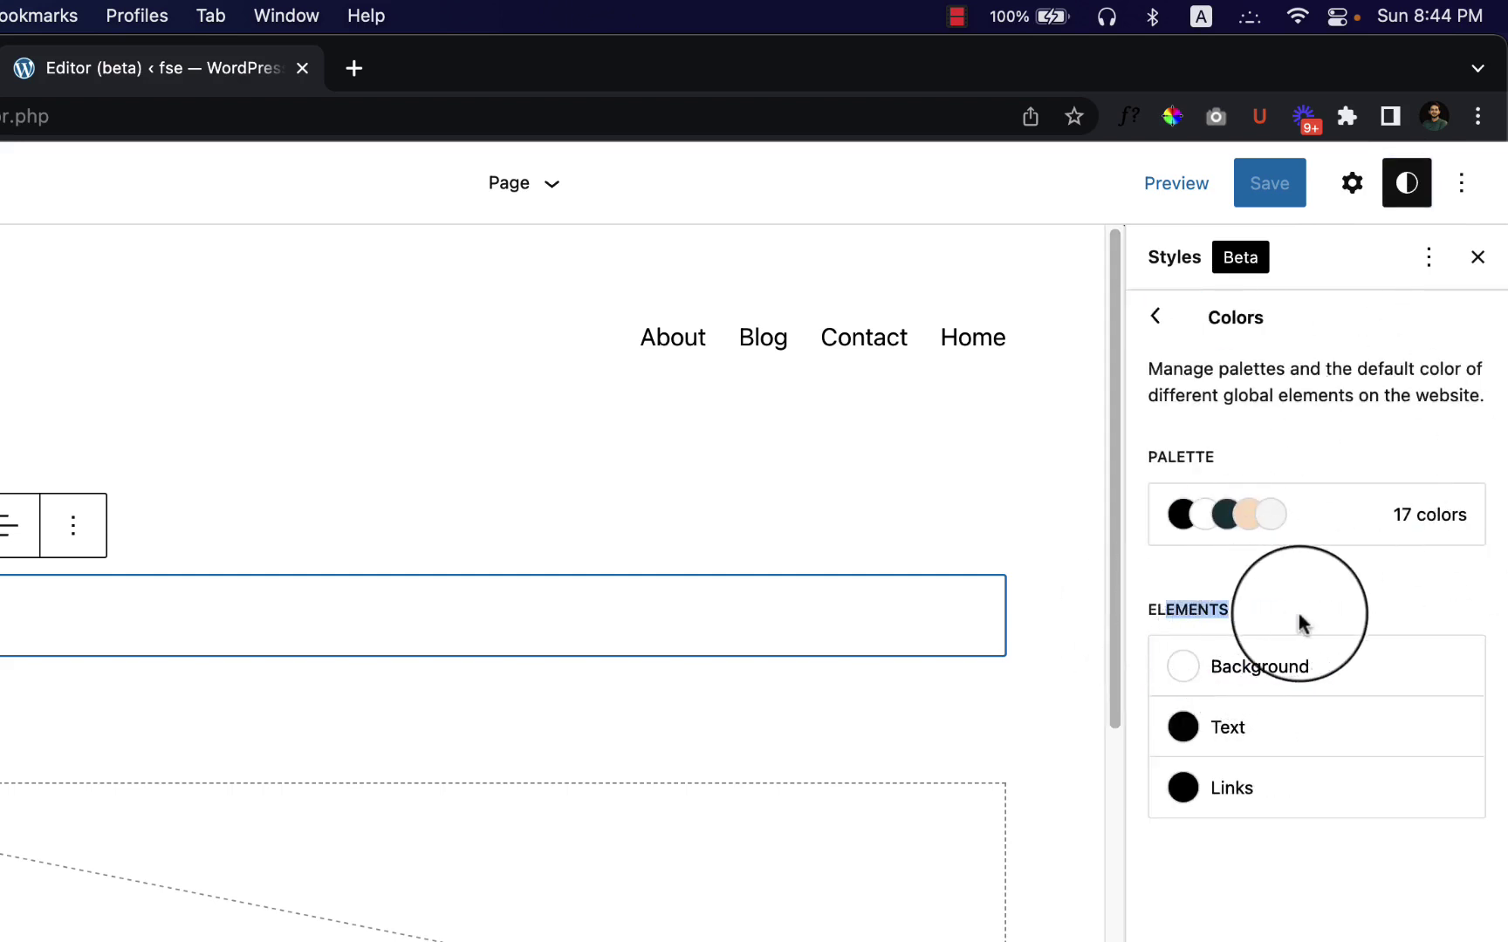
click(1291, 625)
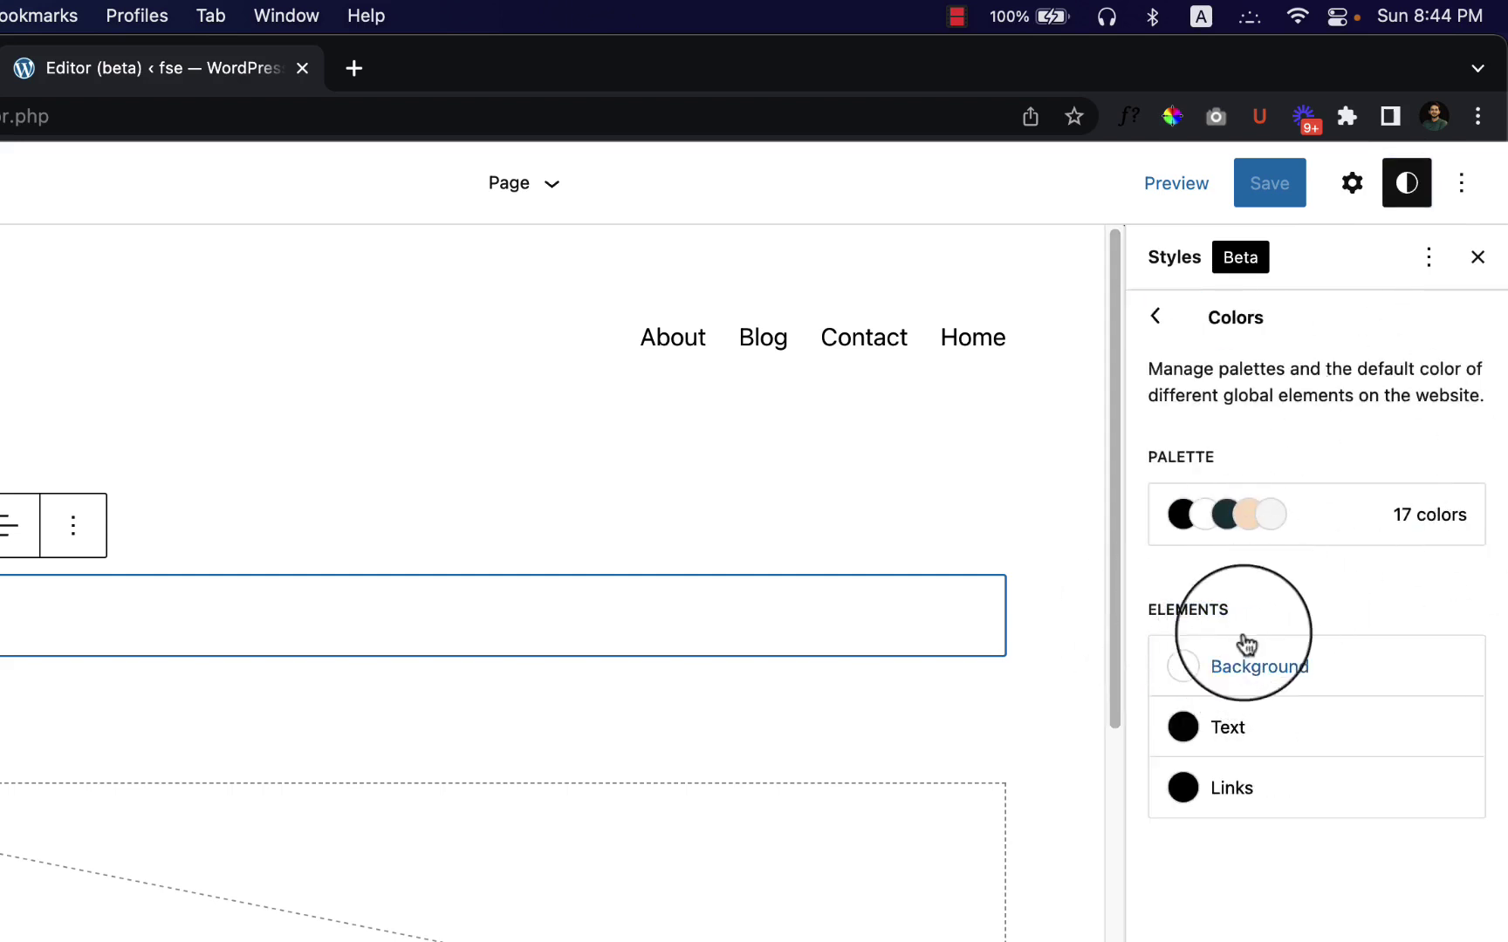
click(1445, 524)
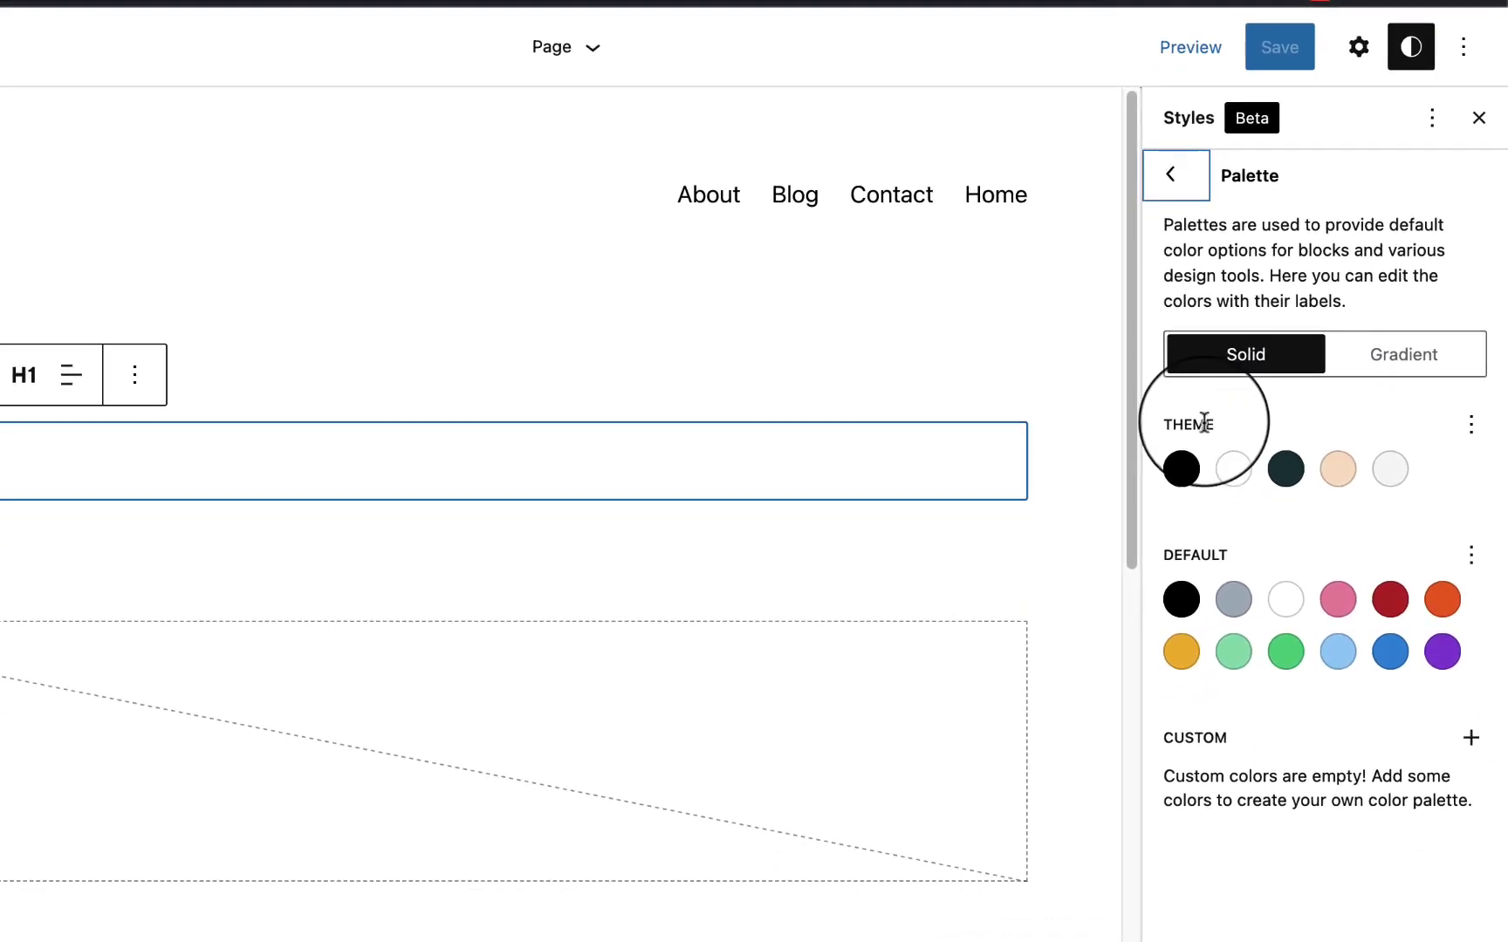
drag(1192, 426, 1170, 426)
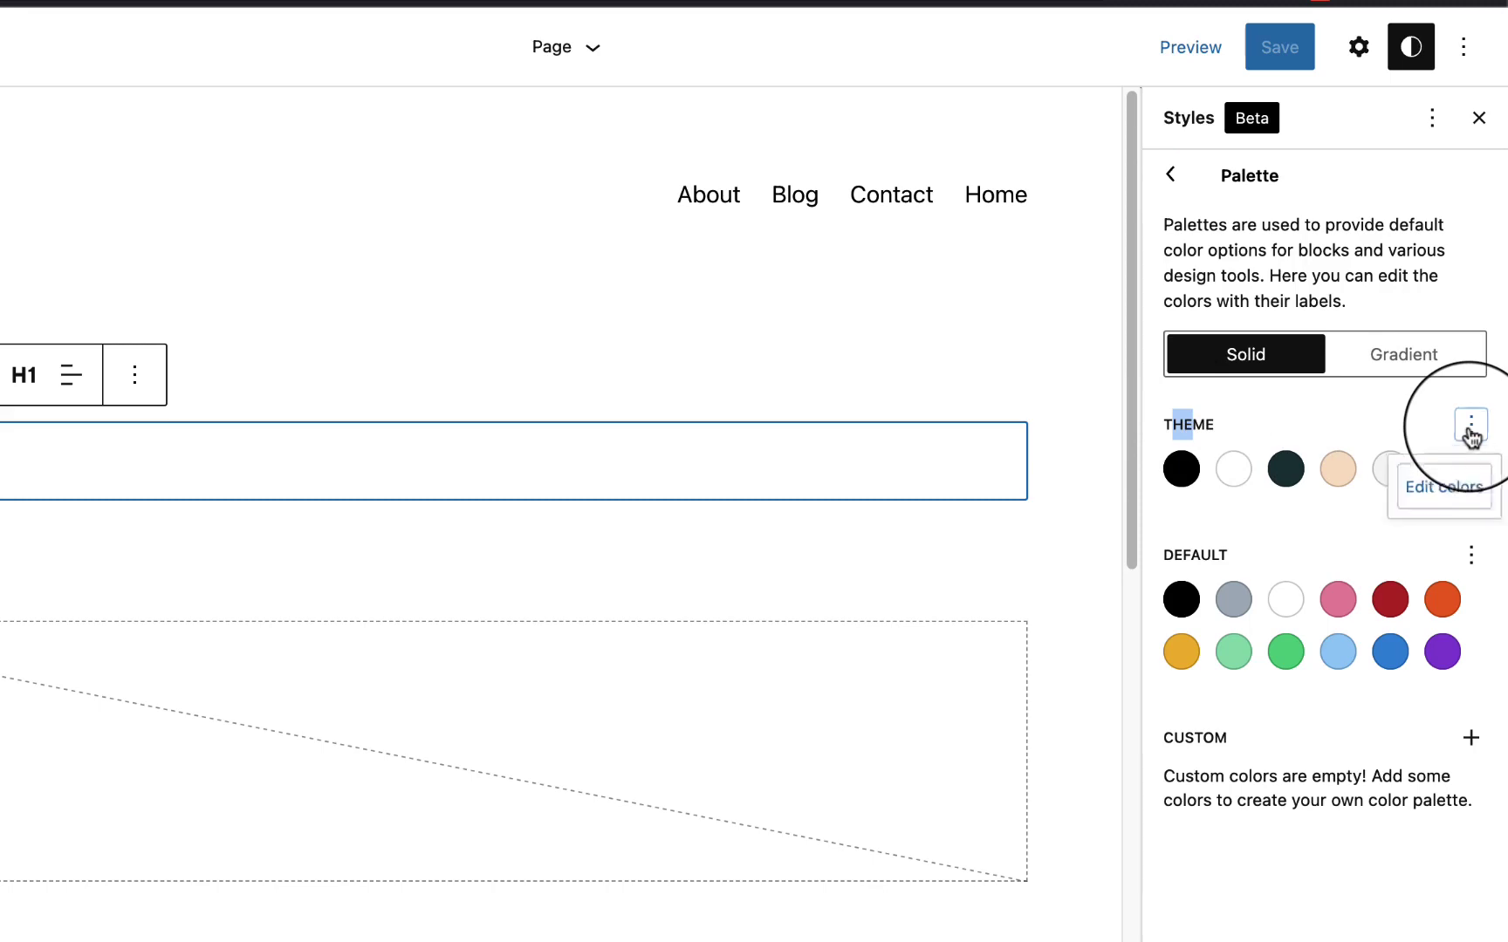
click(1446, 493)
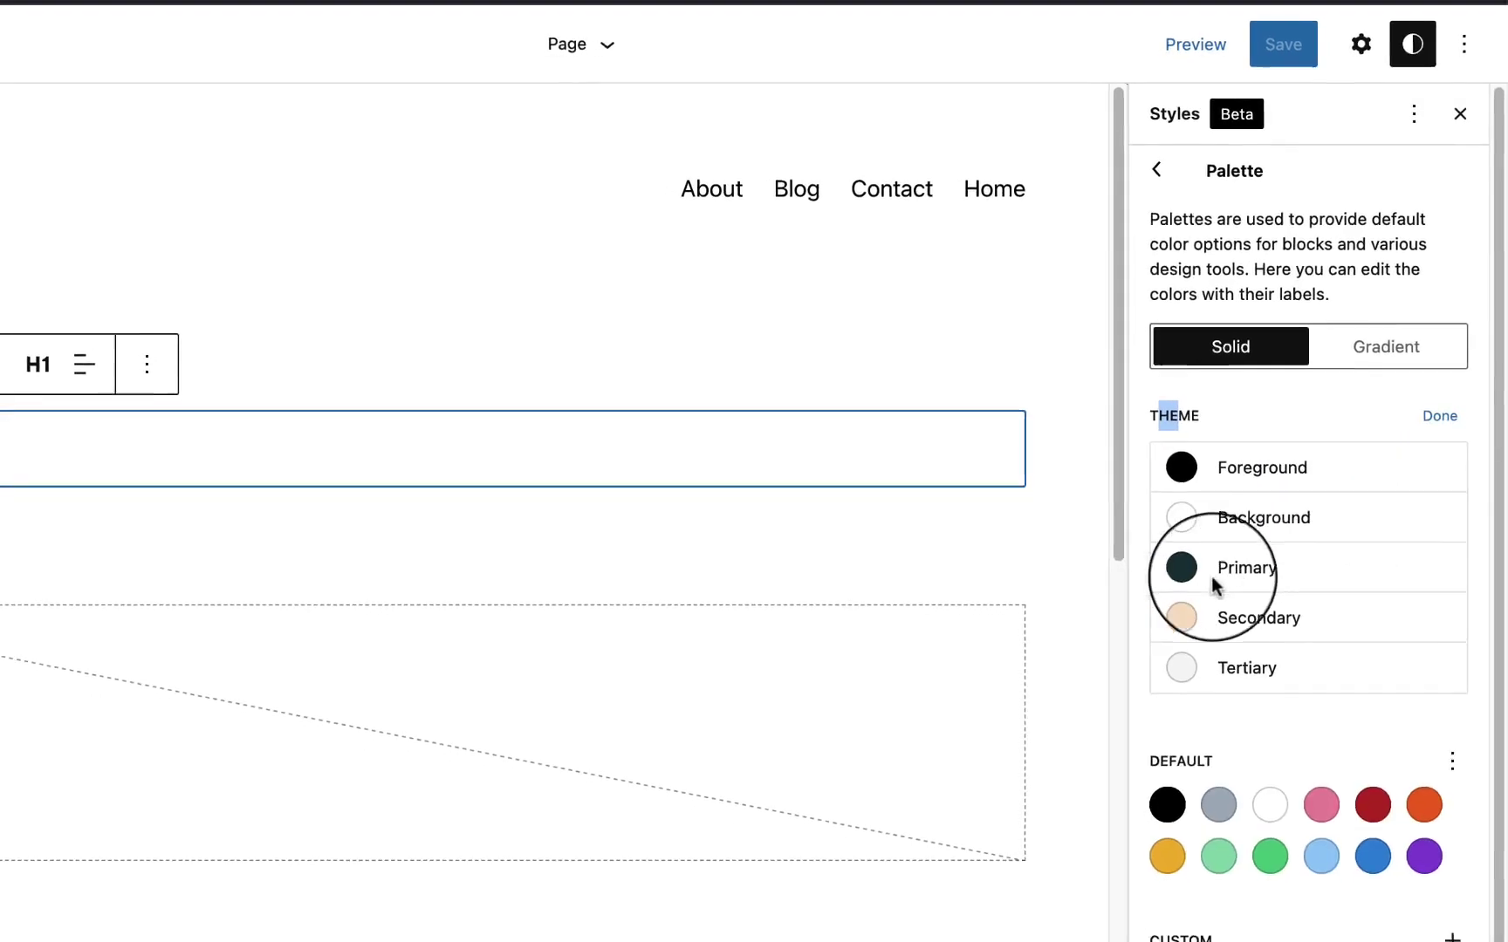
- Set the theme palette's Primary color to hex 205B4E
click(1202, 524)
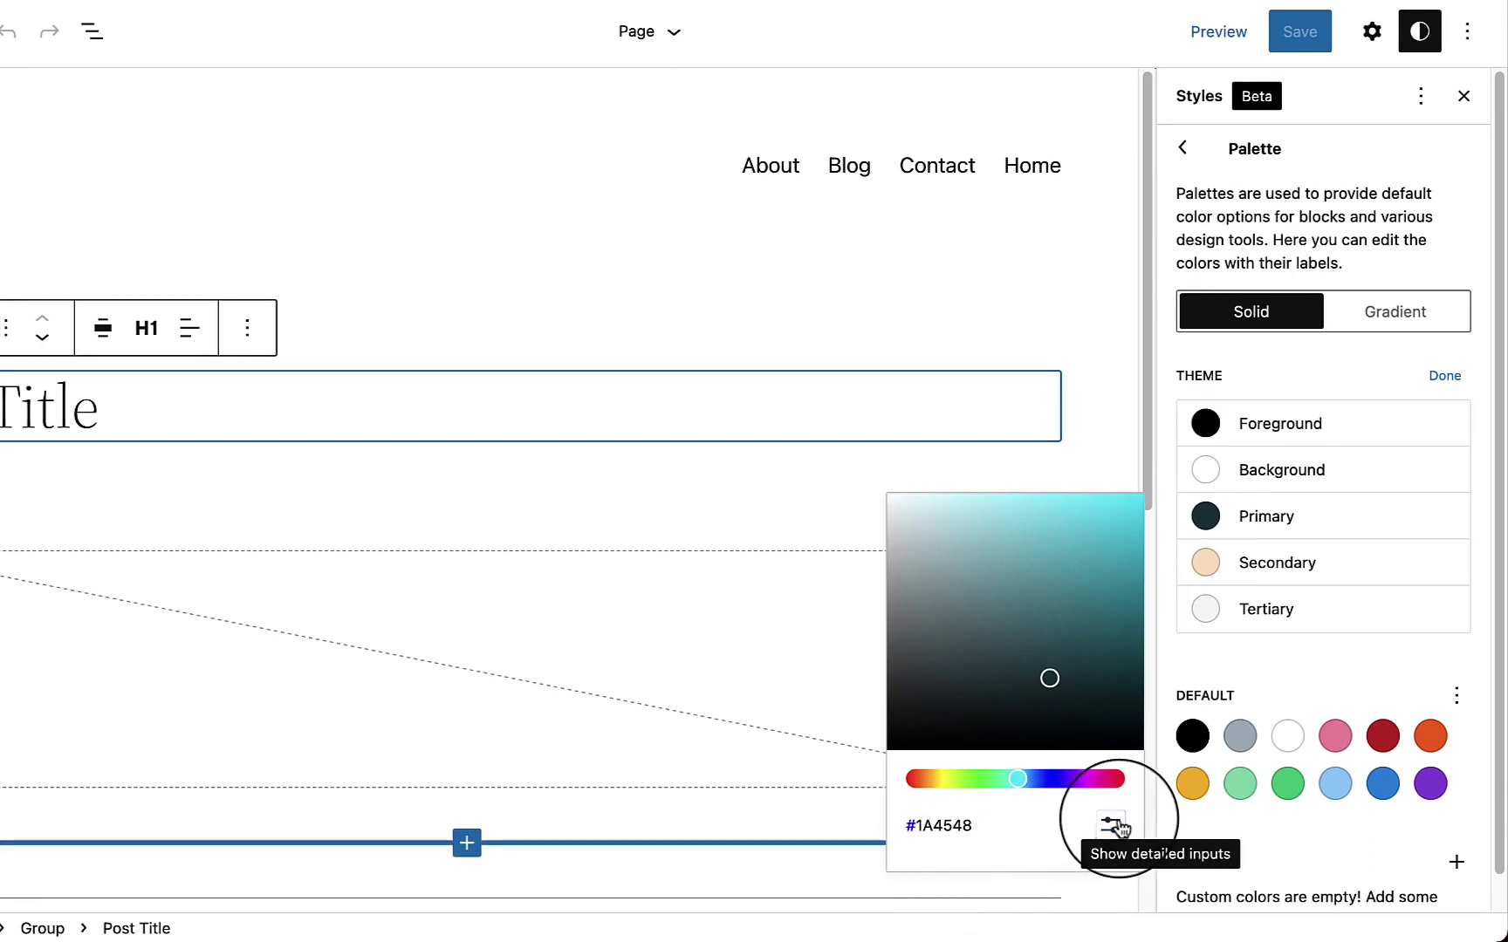
click(1111, 825)
click(999, 446)
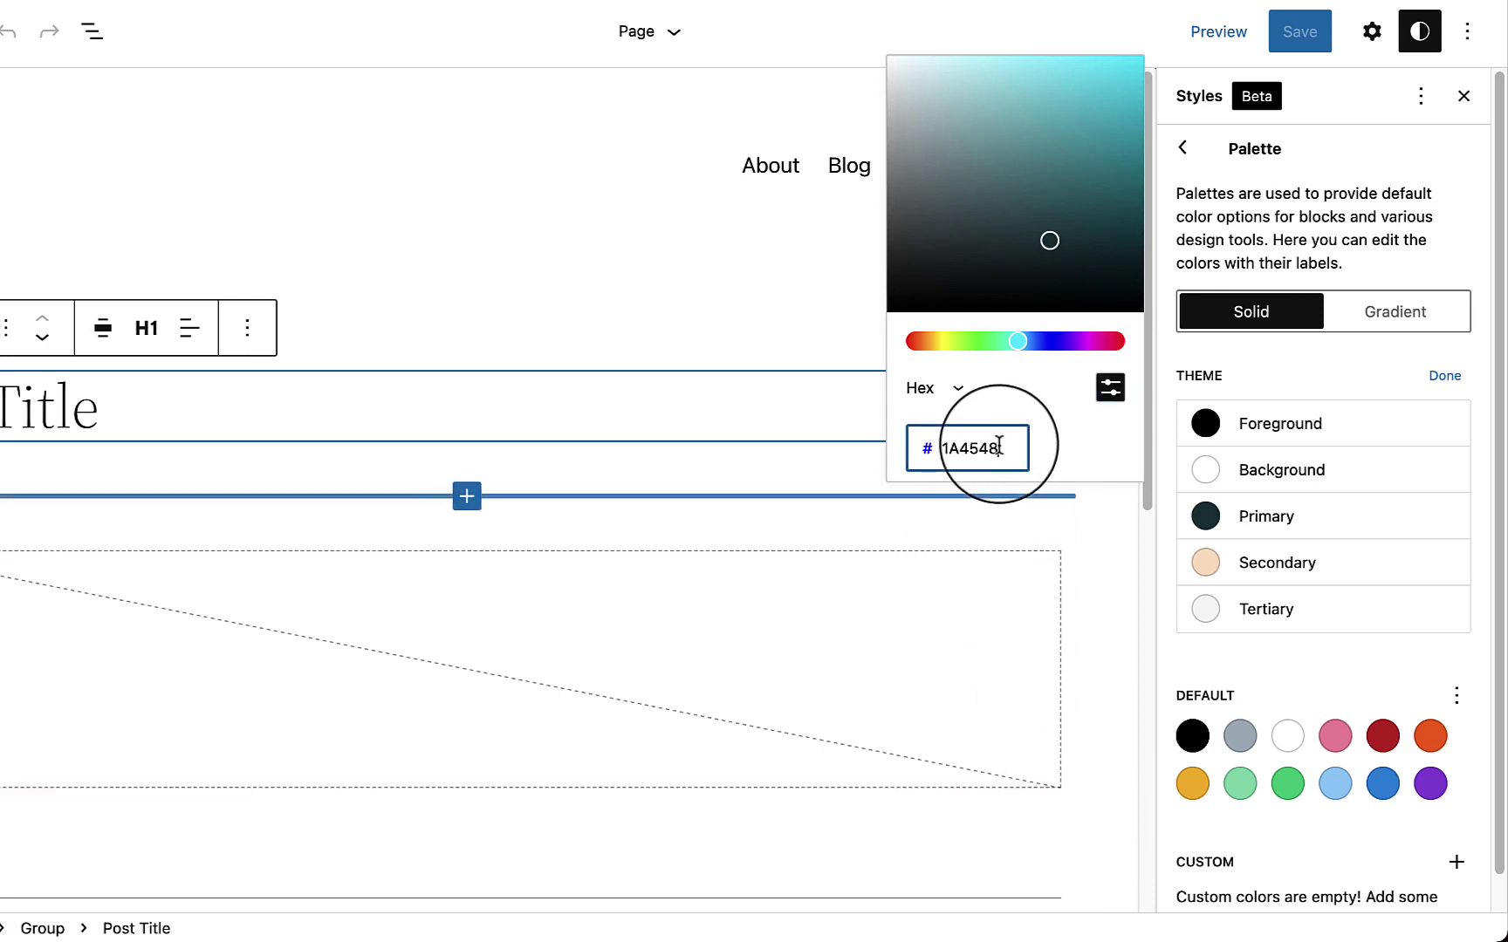
double_click(999, 447)
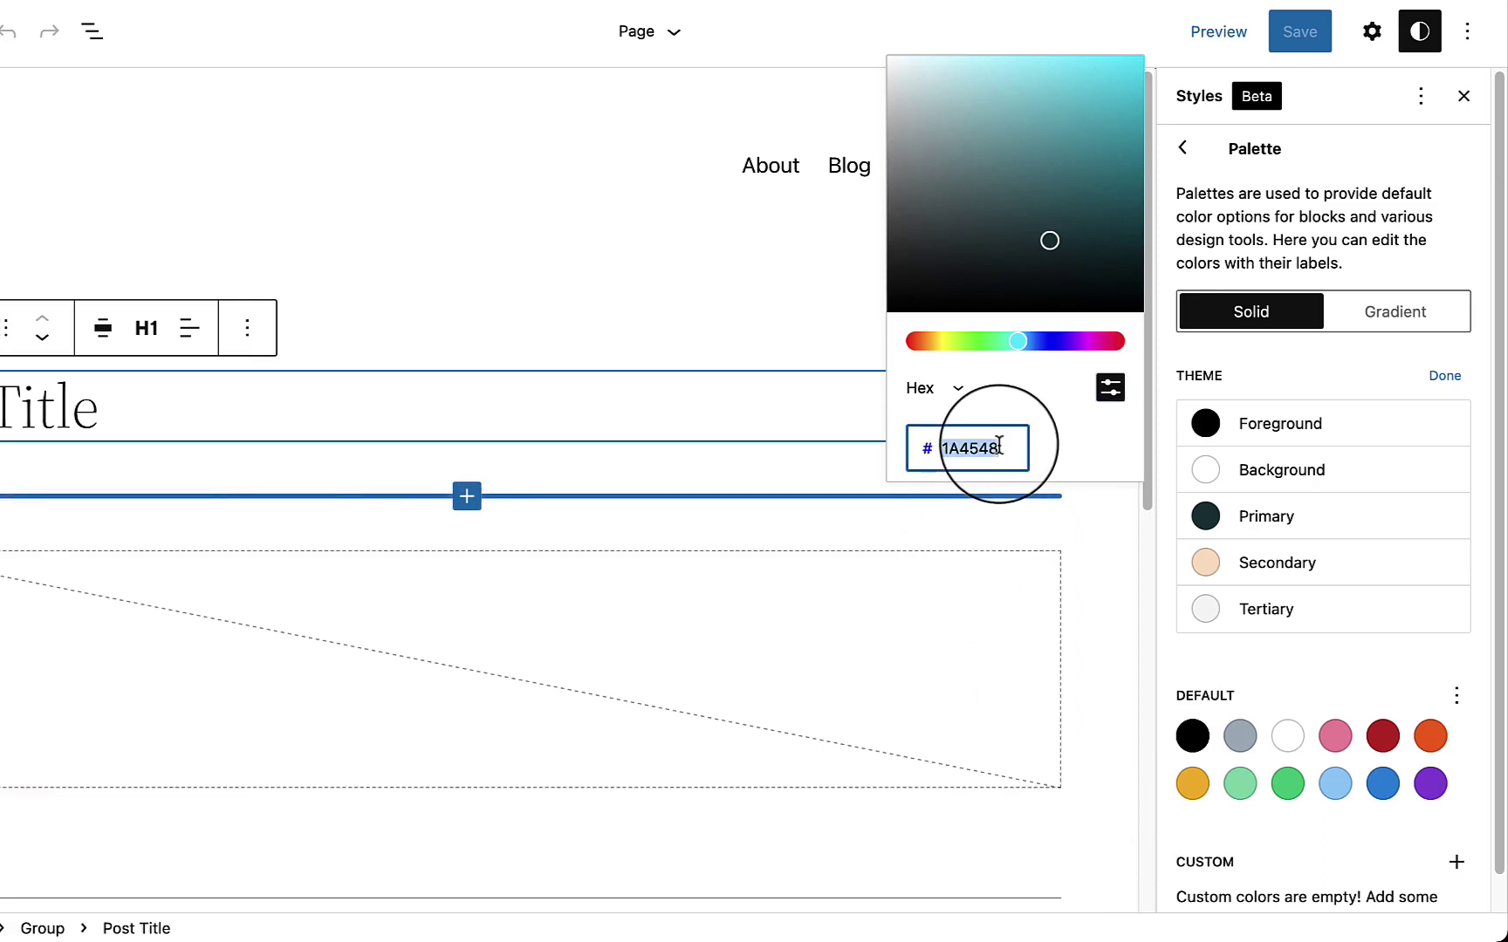
text(205B4E)
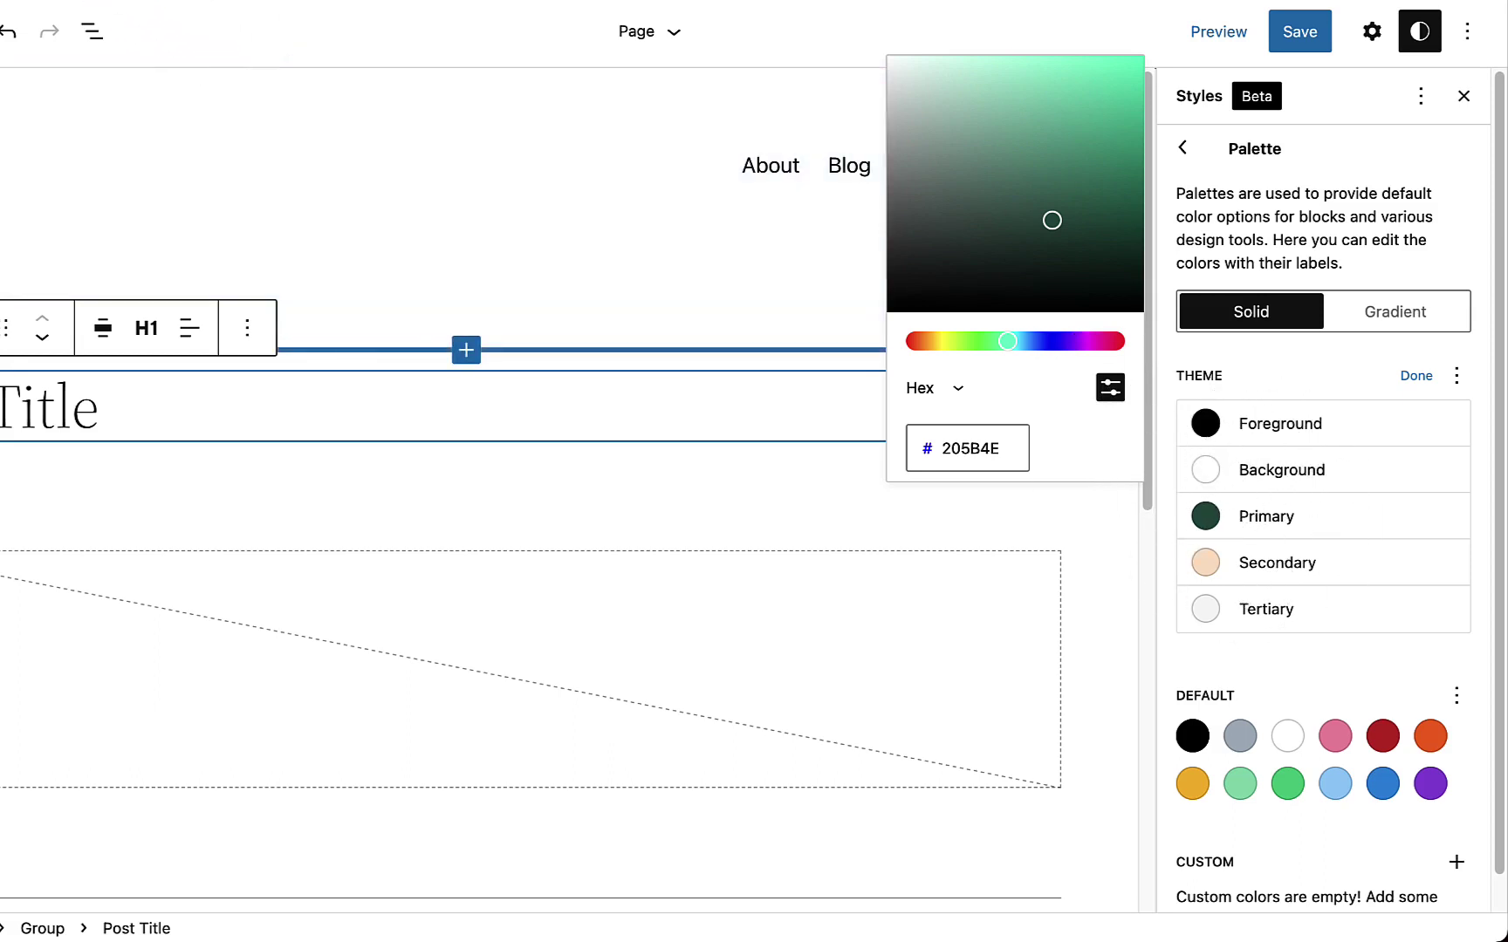
- In the Figma spa design, apply the Light Color style to the footer background and detach it to get its hex code
click(153, 2)
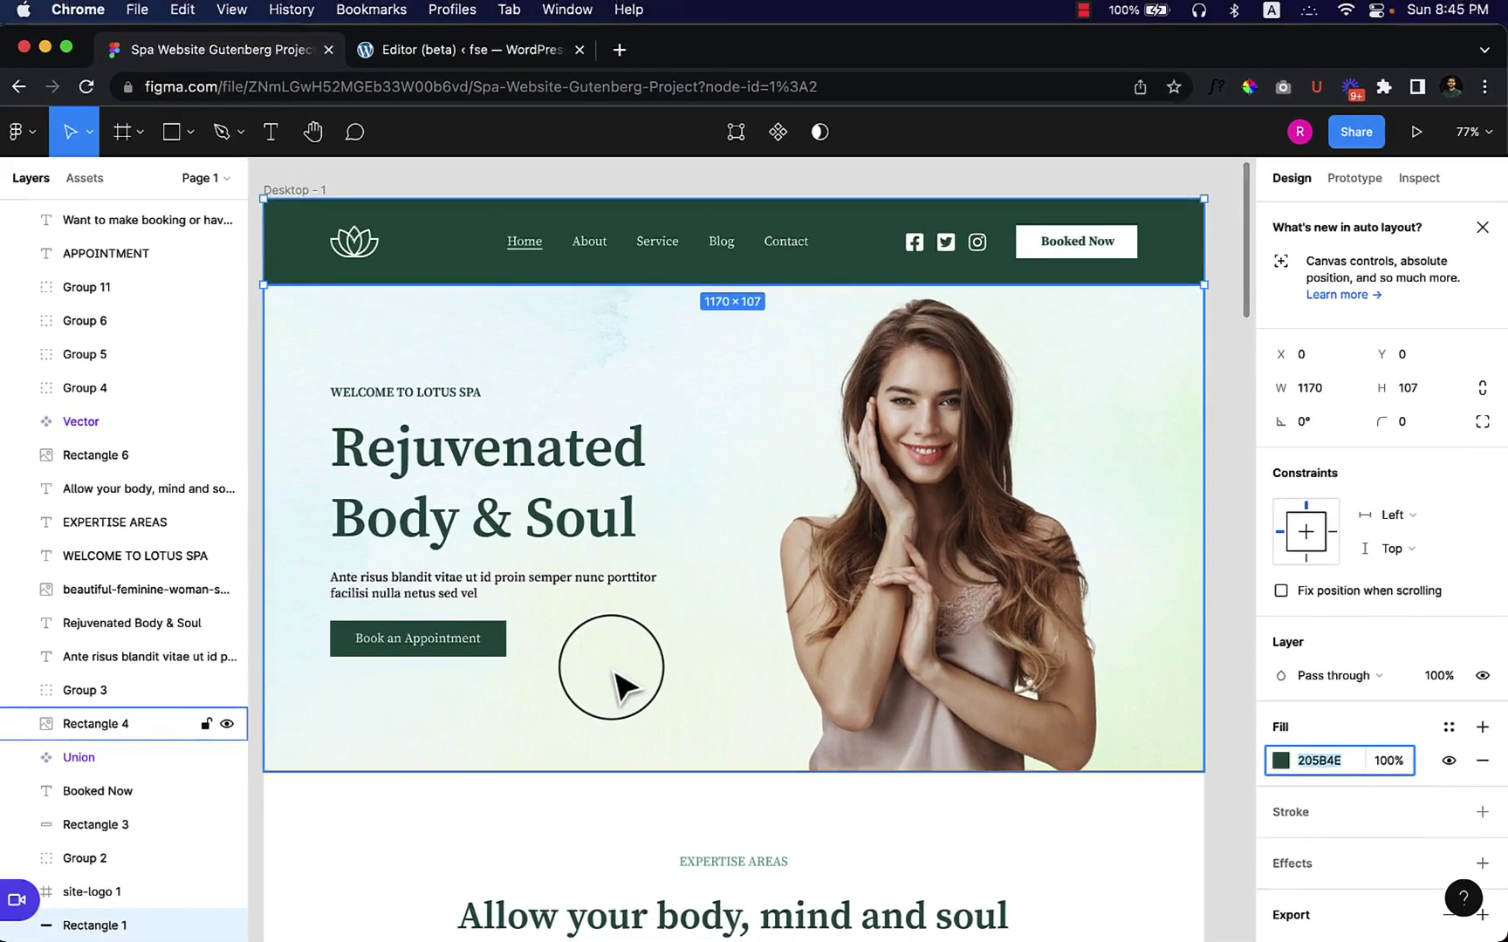
click(614, 680)
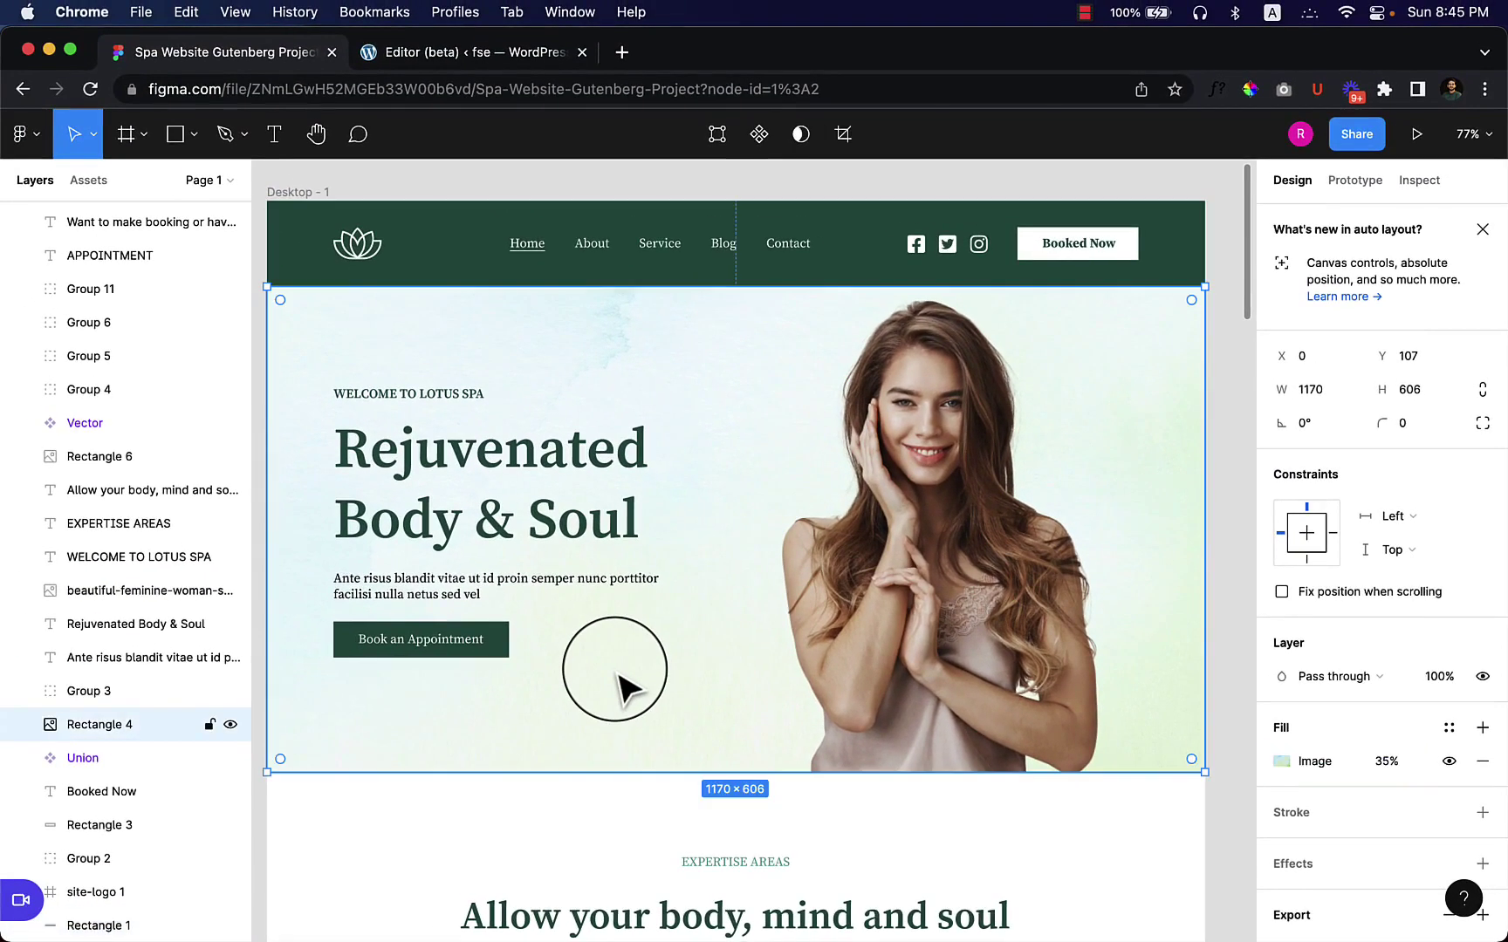
scroll(618, 690, down, 10)
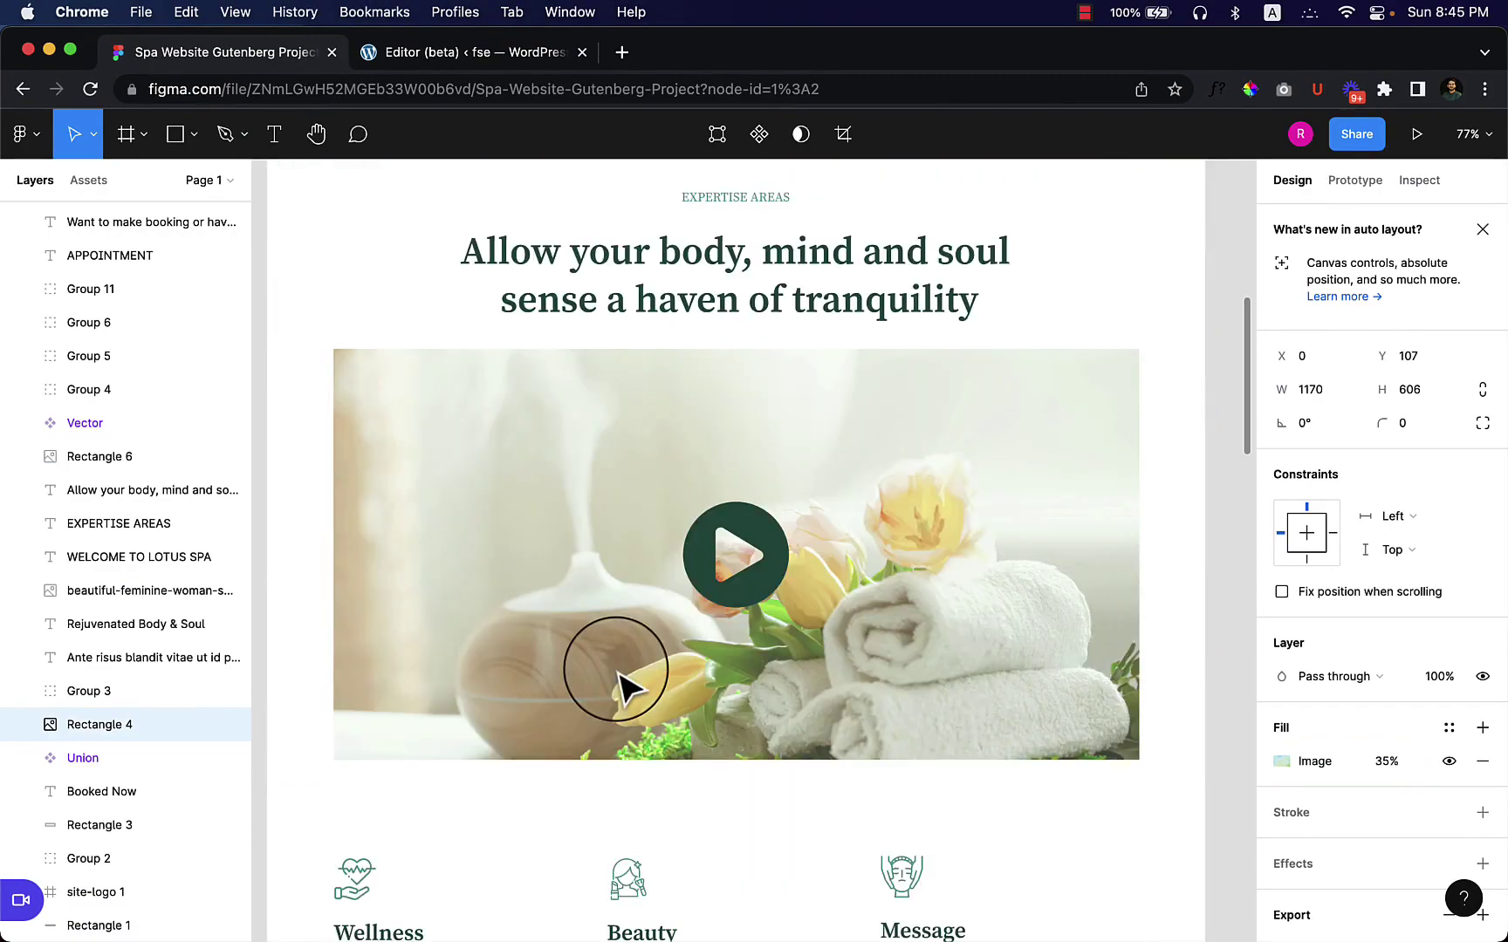
scroll(622, 690, down, 15)
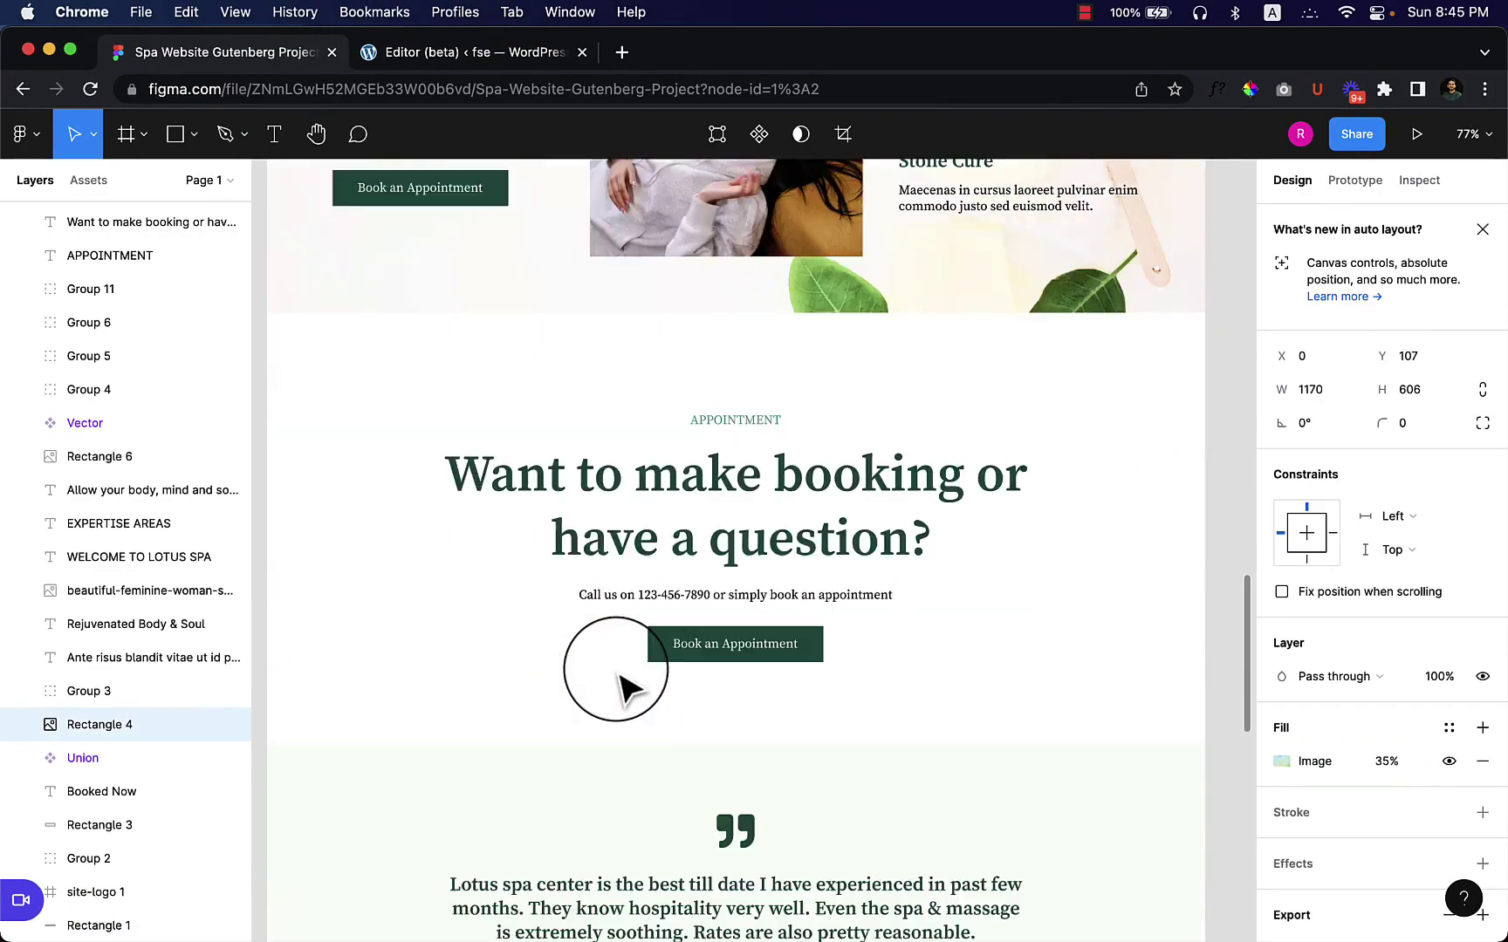
scroll(617, 681, down, 8)
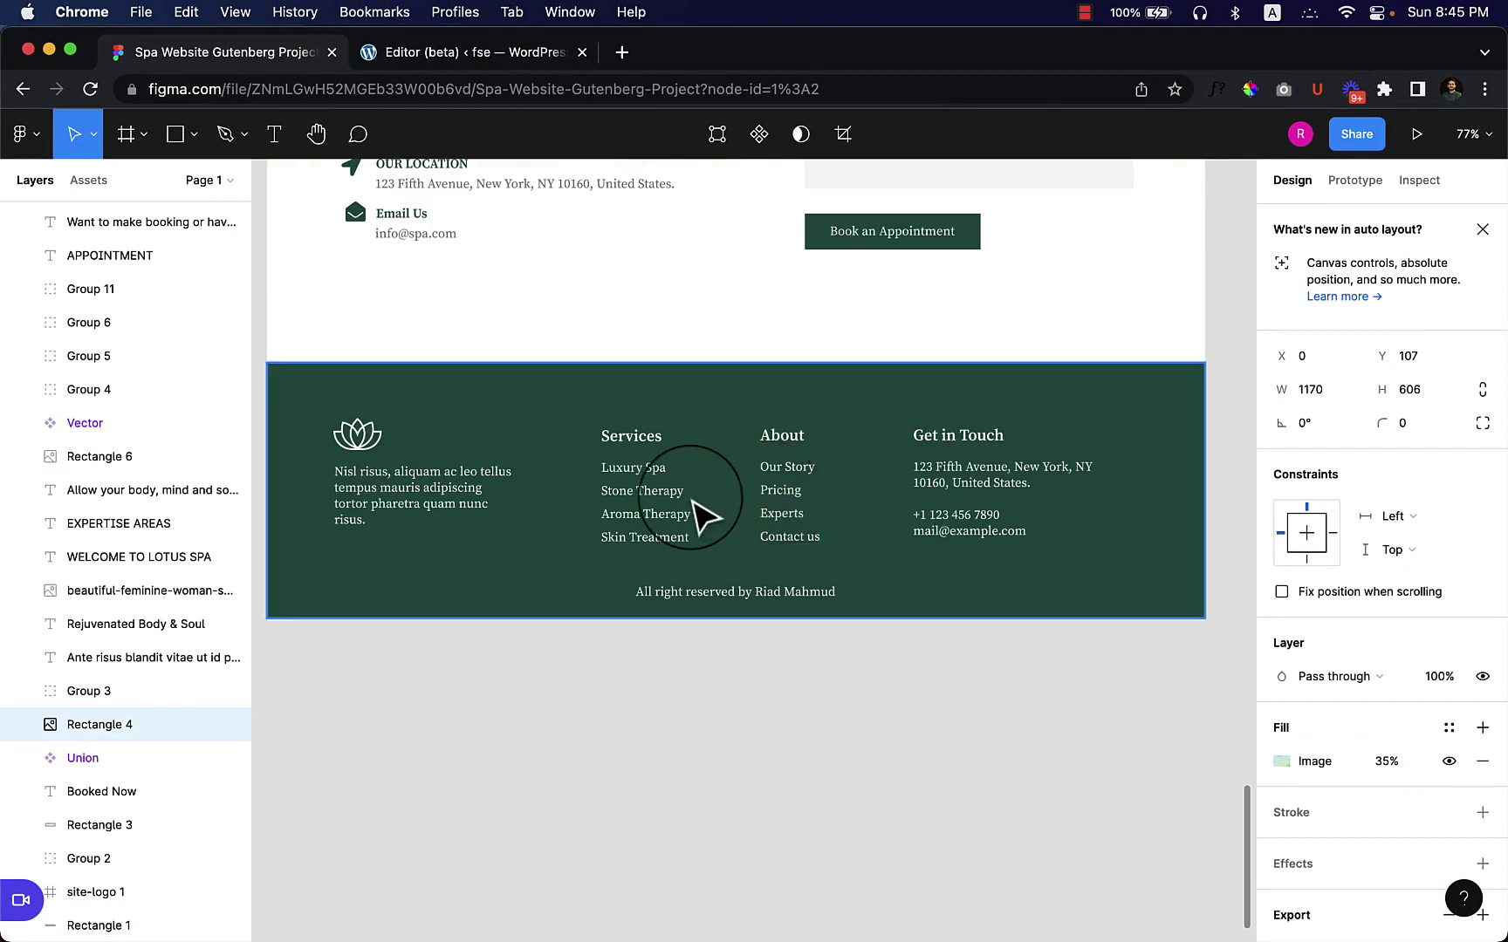
double_click(881, 593)
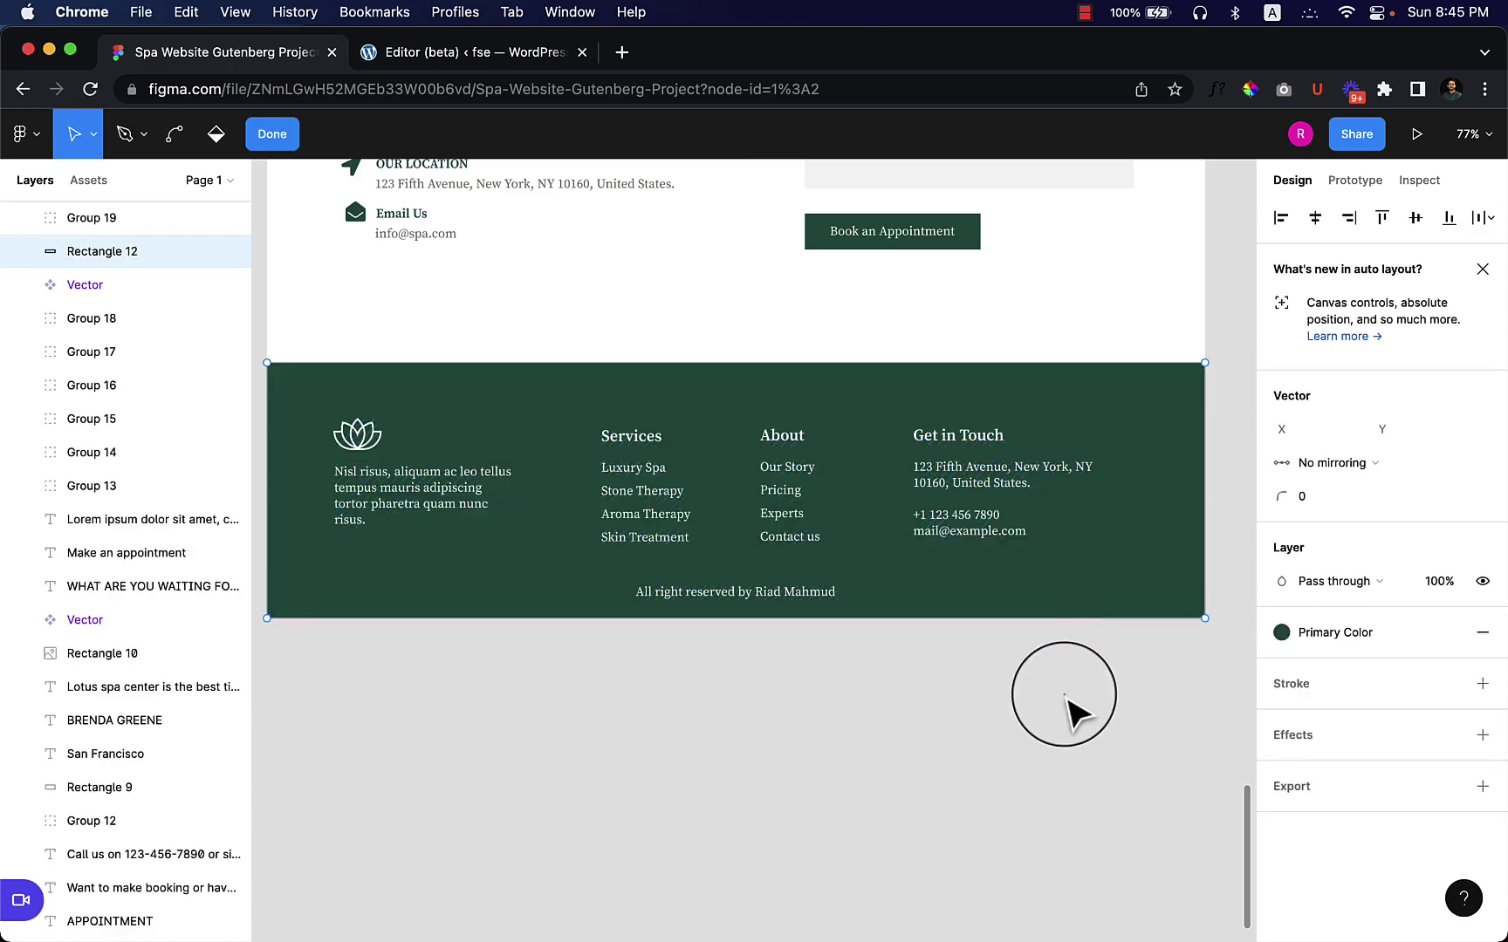
click(1281, 632)
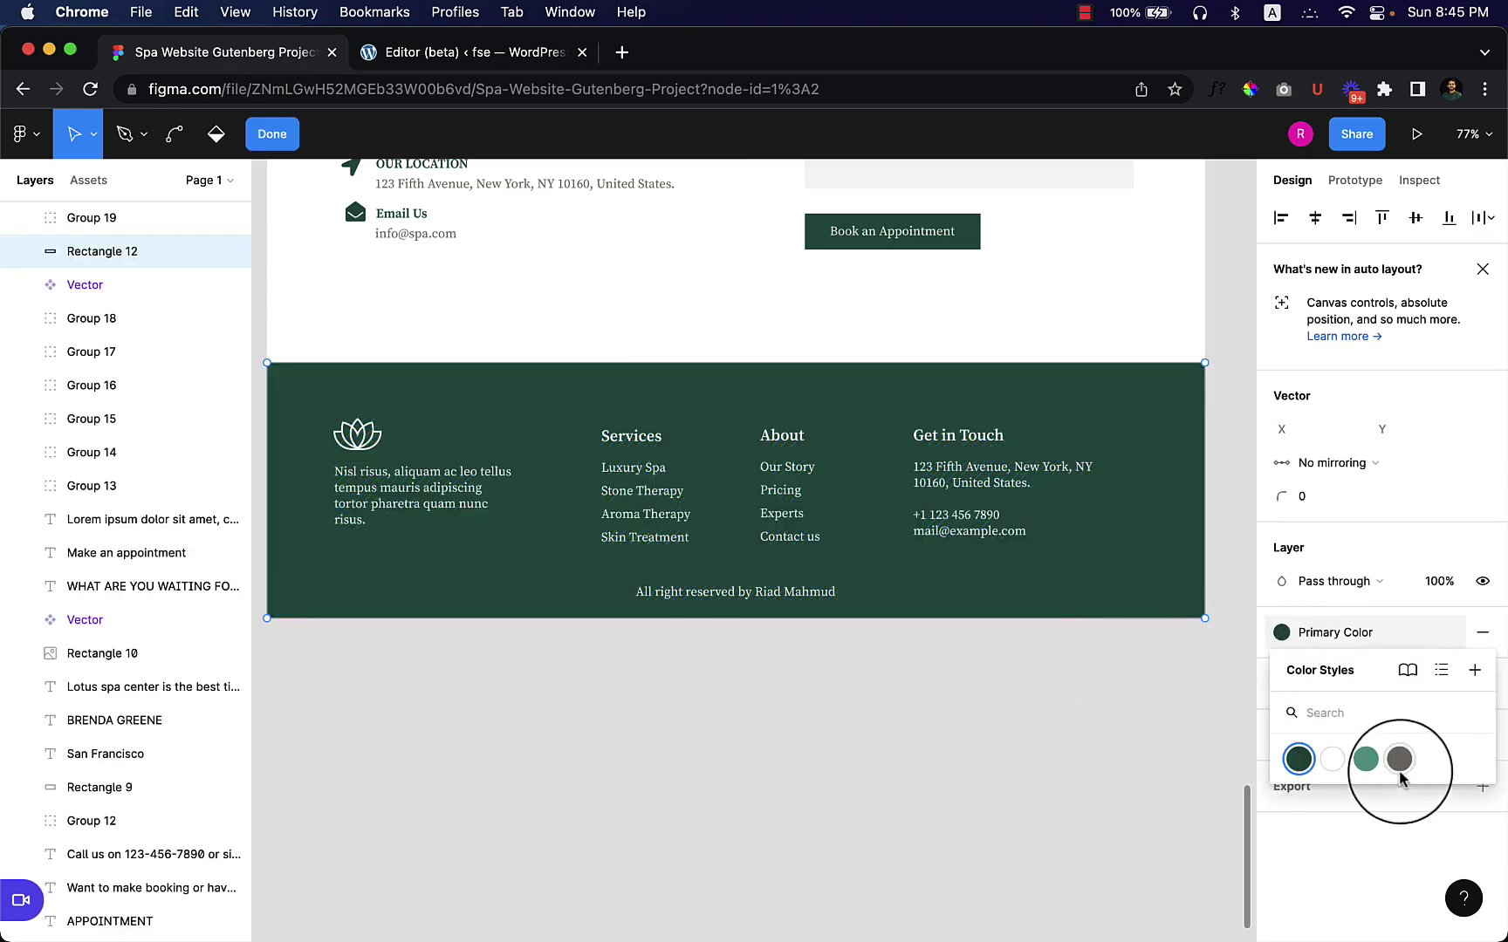
click(1367, 766)
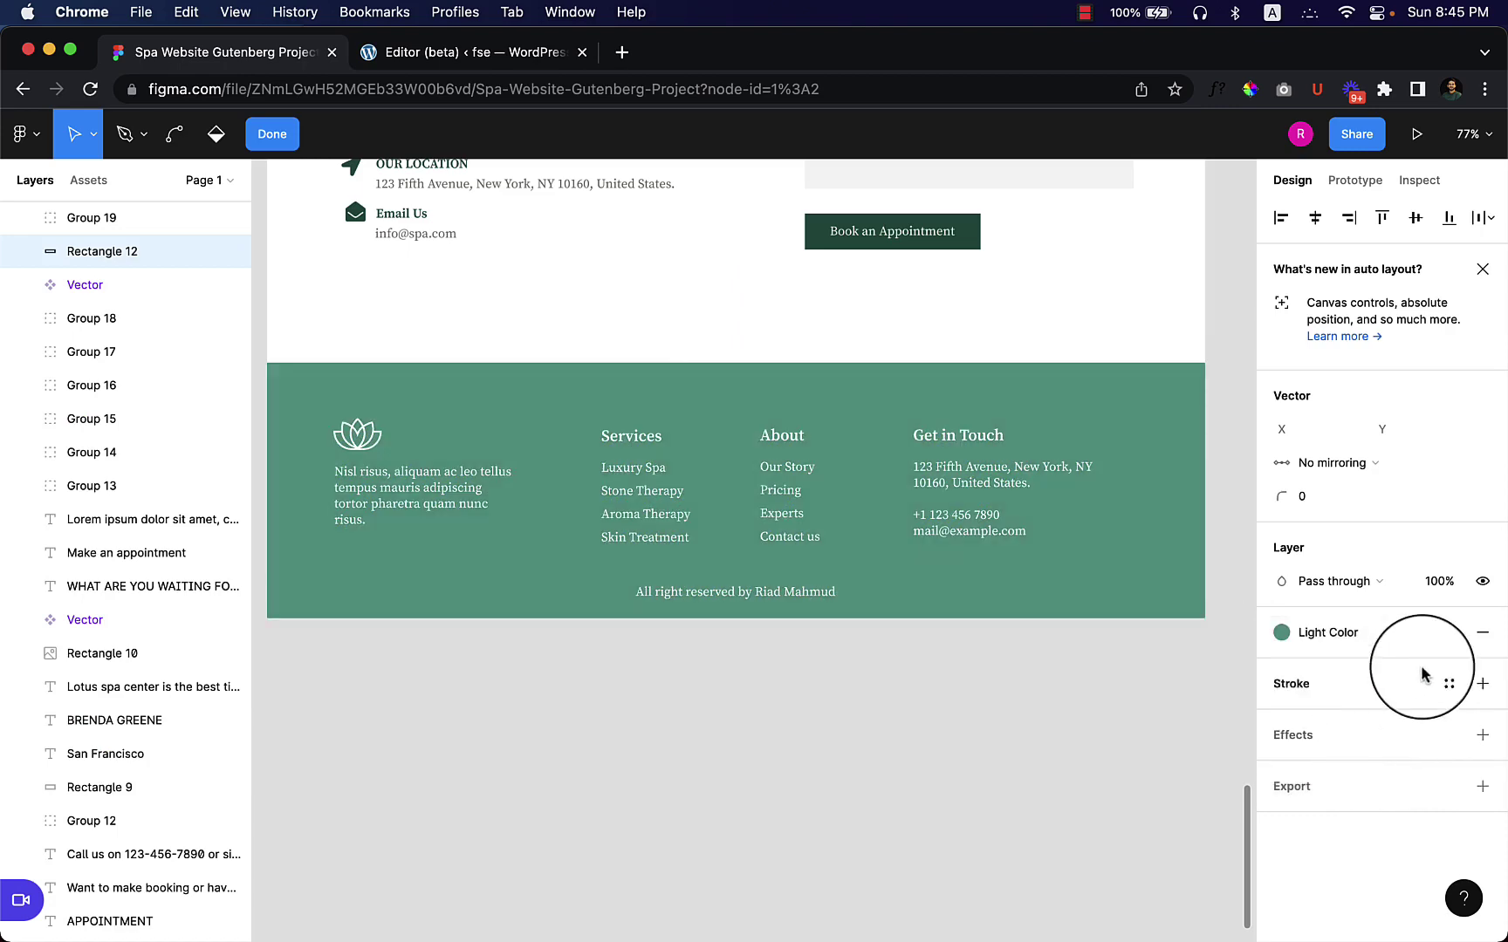
click(1449, 633)
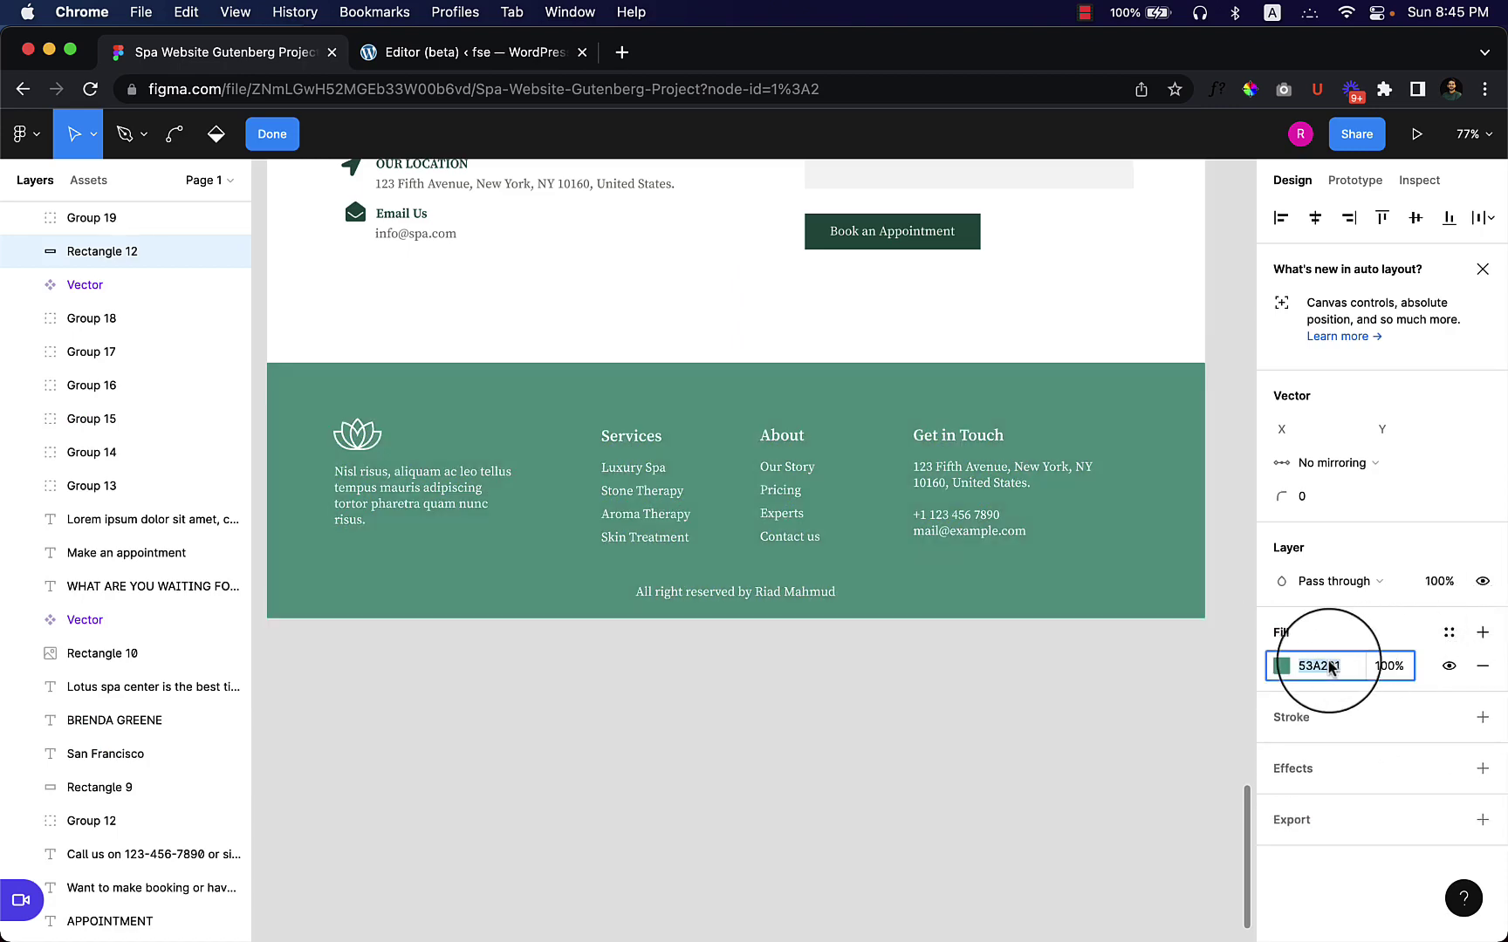
key(Return)
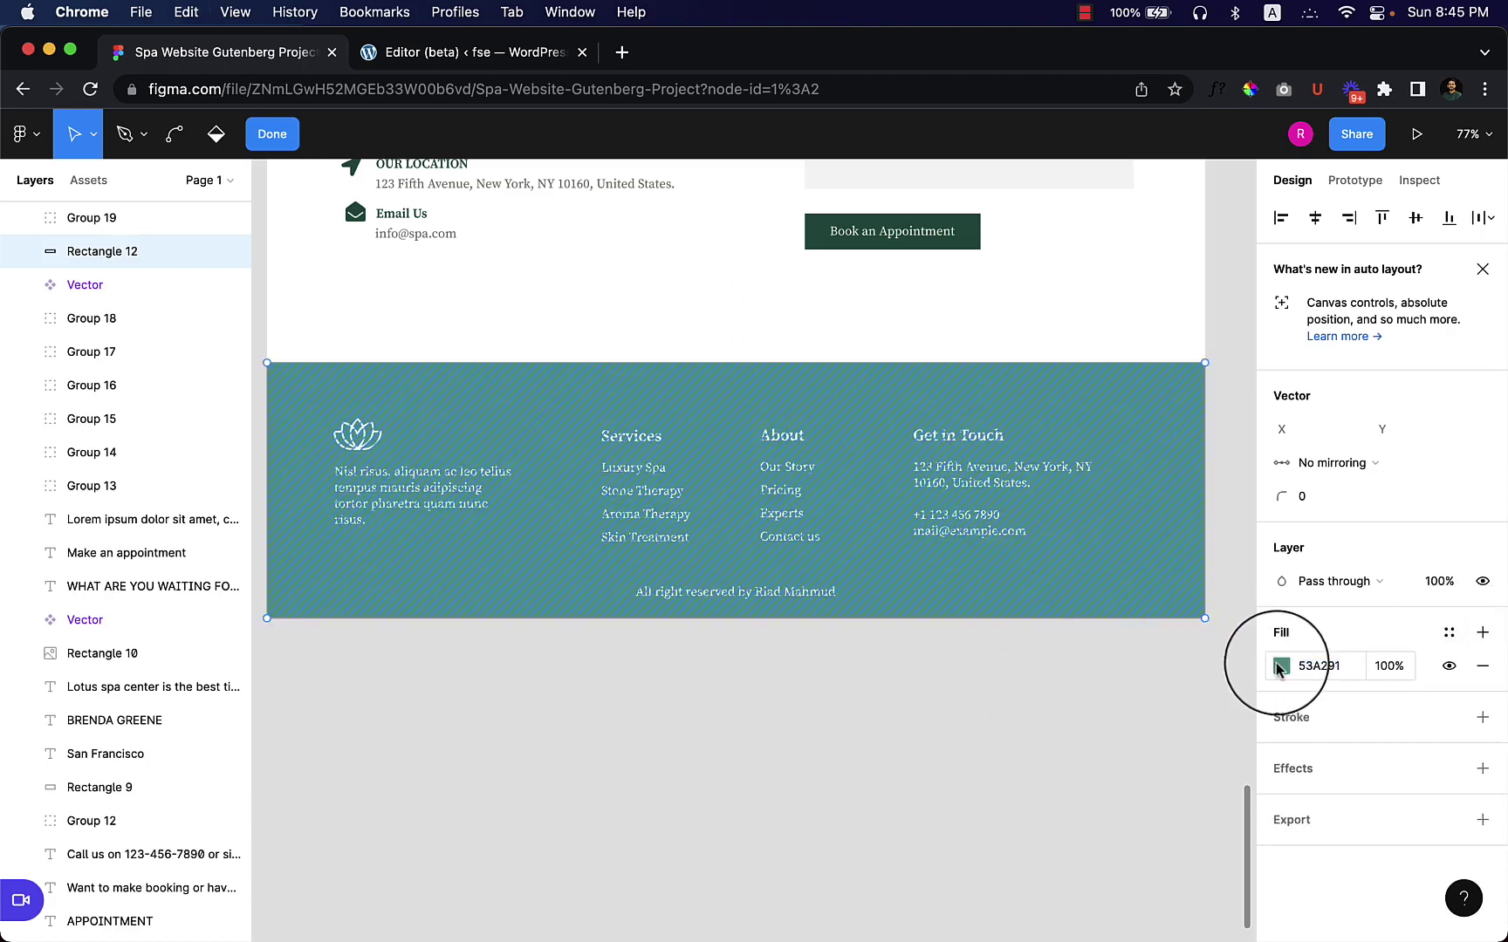
- Remove the detached fill from the footer background and reapply the Primary Color style
click(1280, 667)
click(1448, 634)
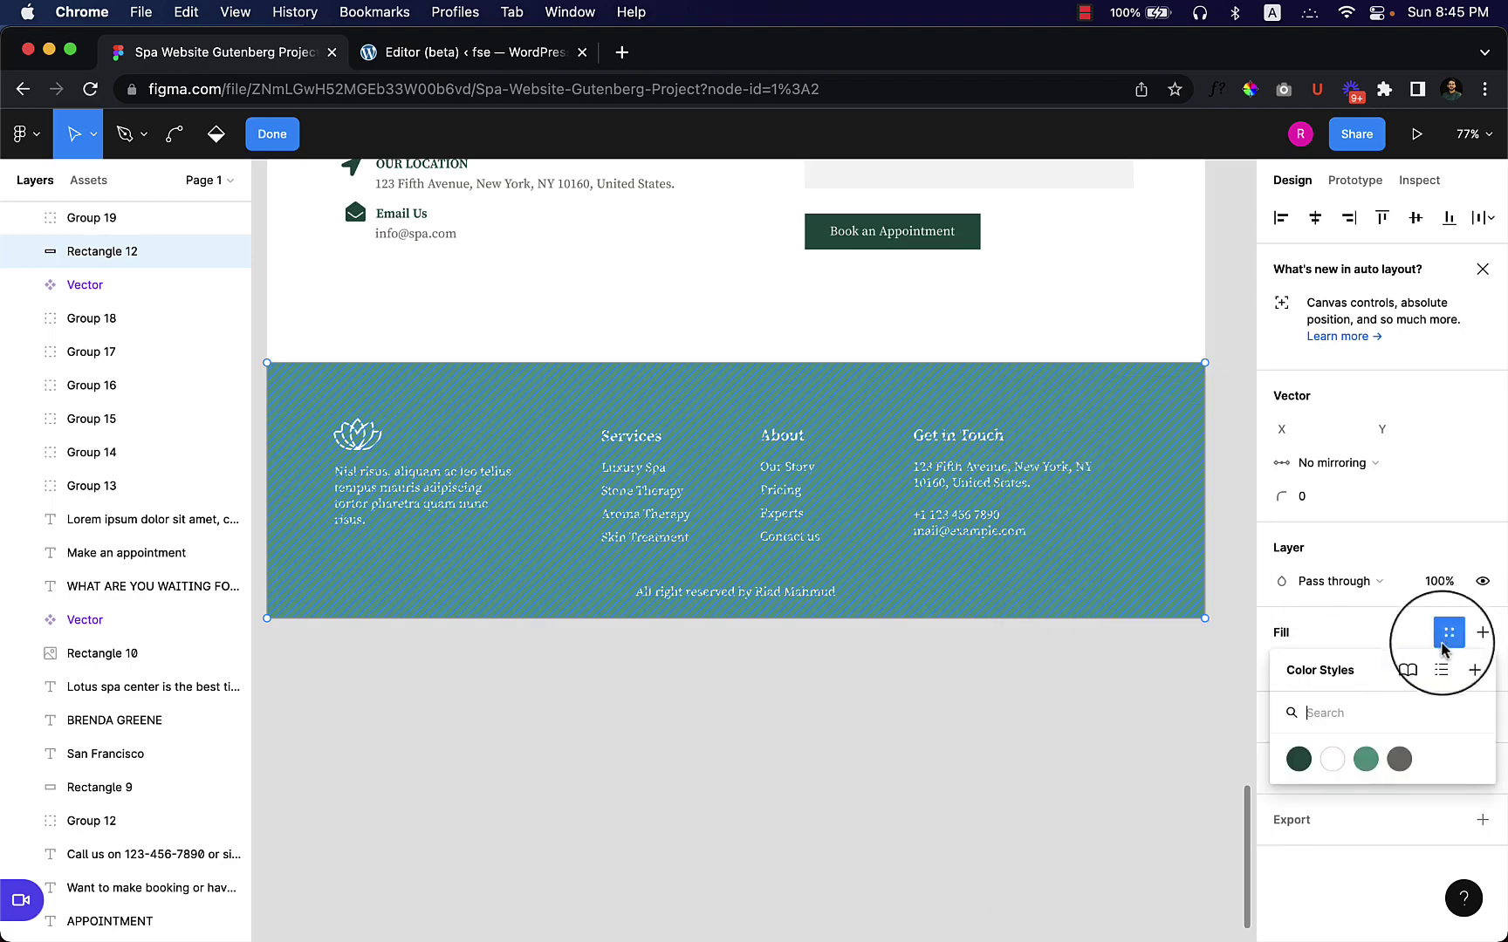
click(993, 758)
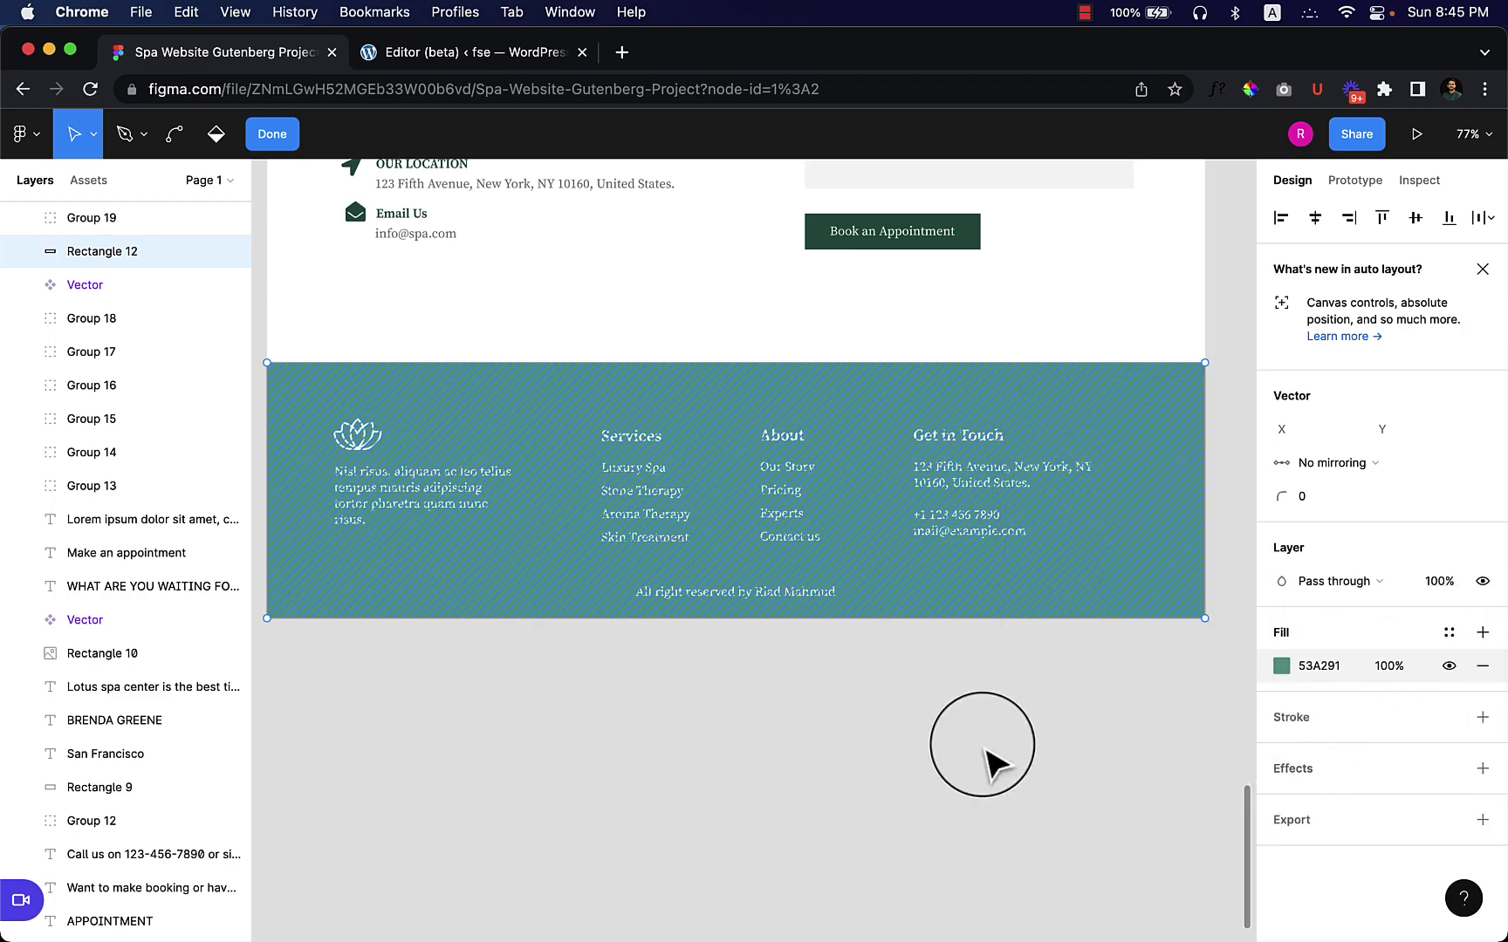
click(1482, 666)
click(1450, 630)
click(1296, 752)
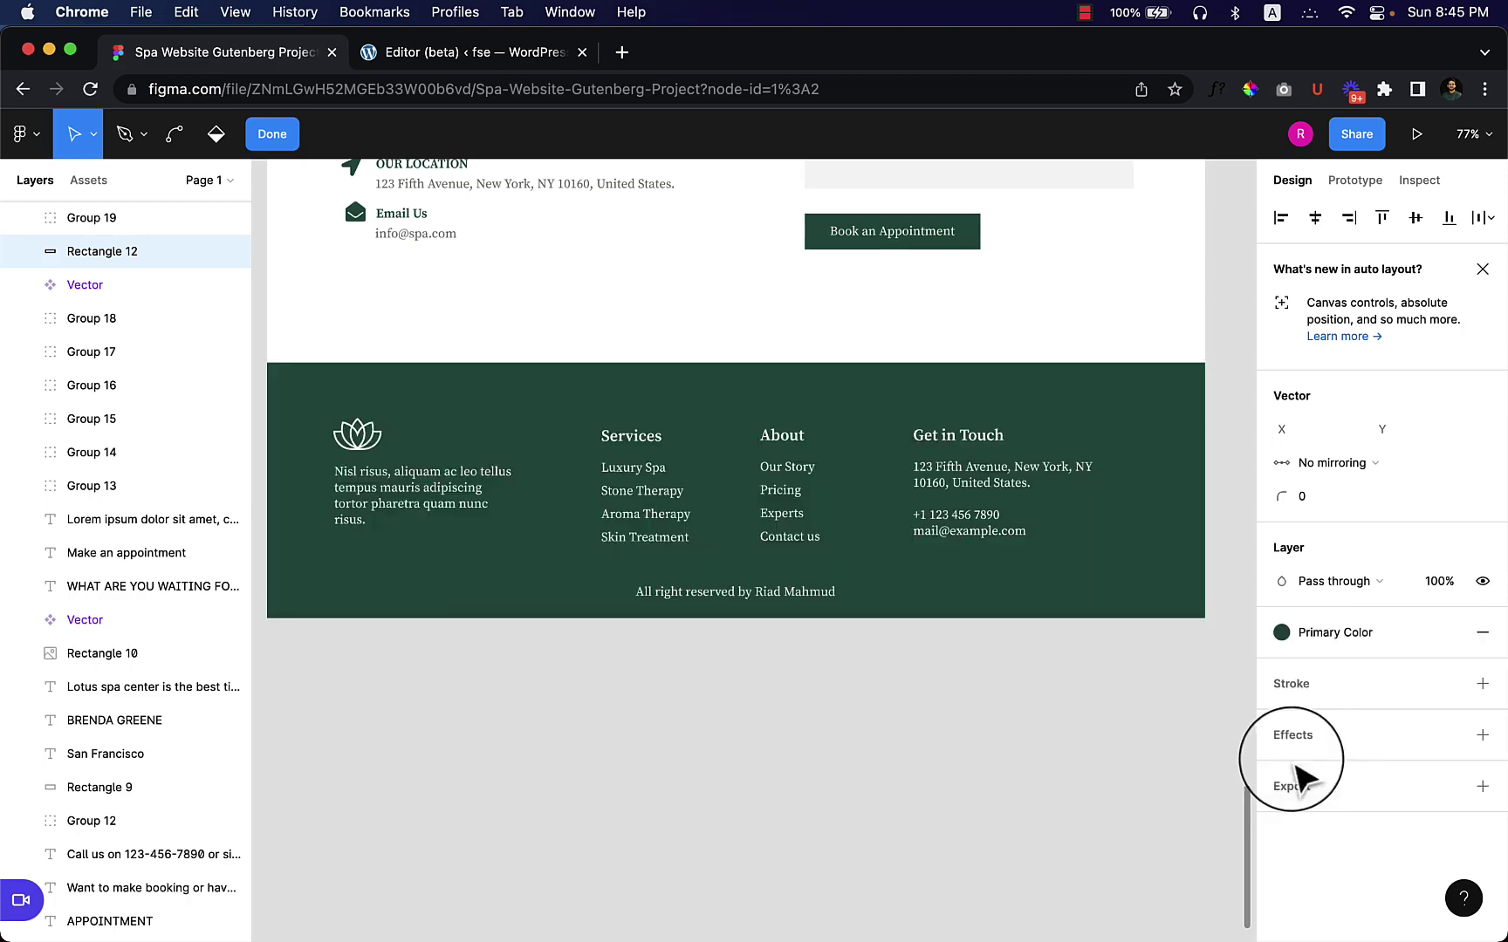
- Switch to the WordPress site editor and set the theme palette's Tertiary color to hex 53A291
click(506, 54)
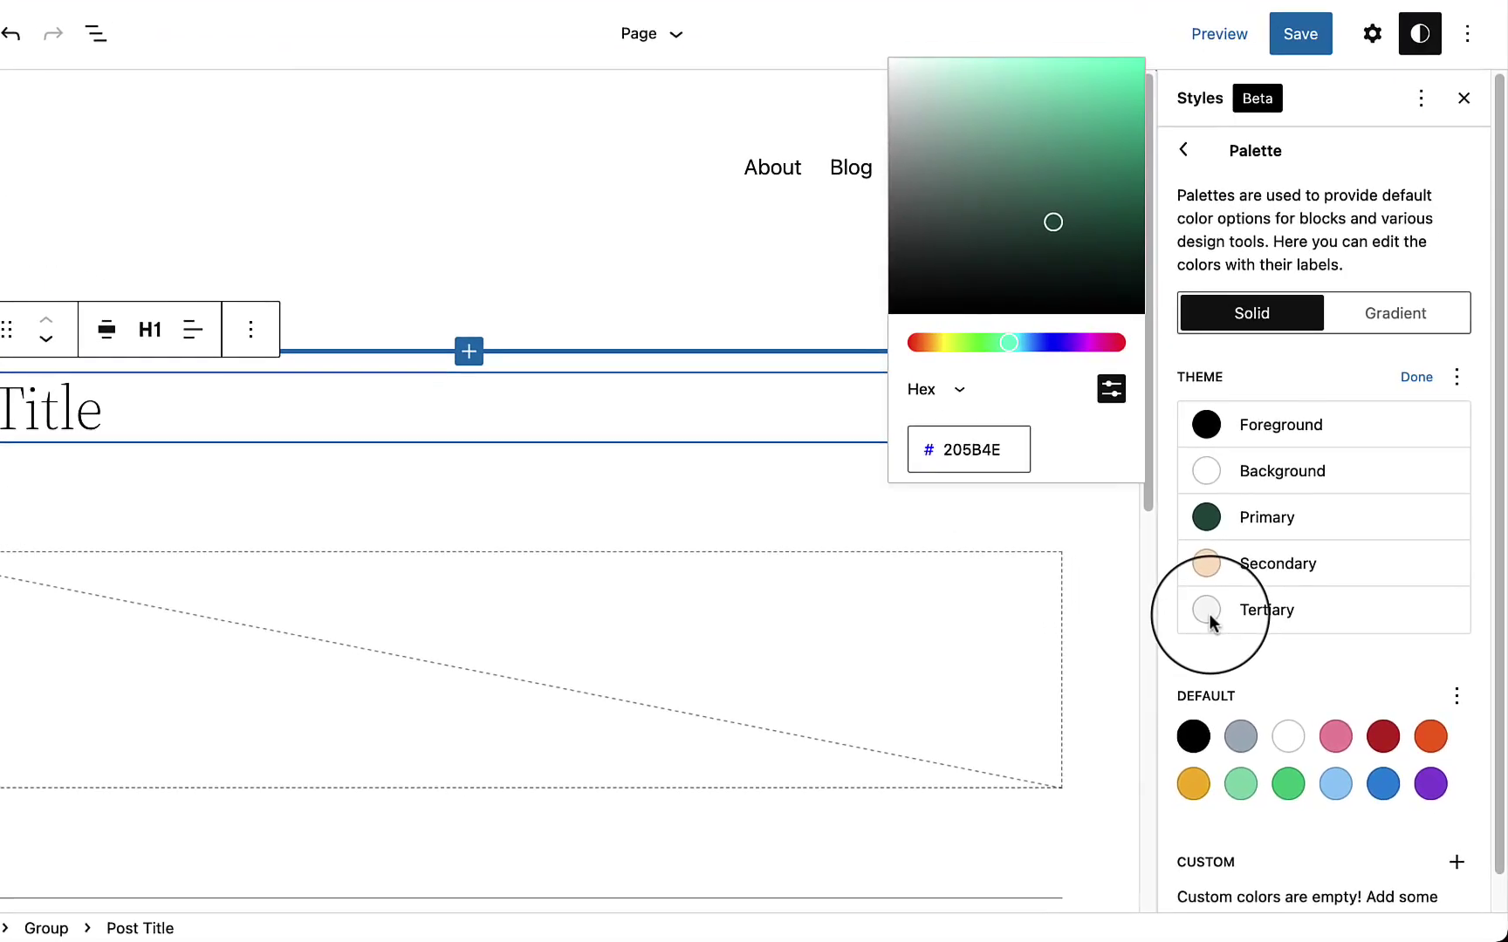
click(1458, 378)
click(1414, 437)
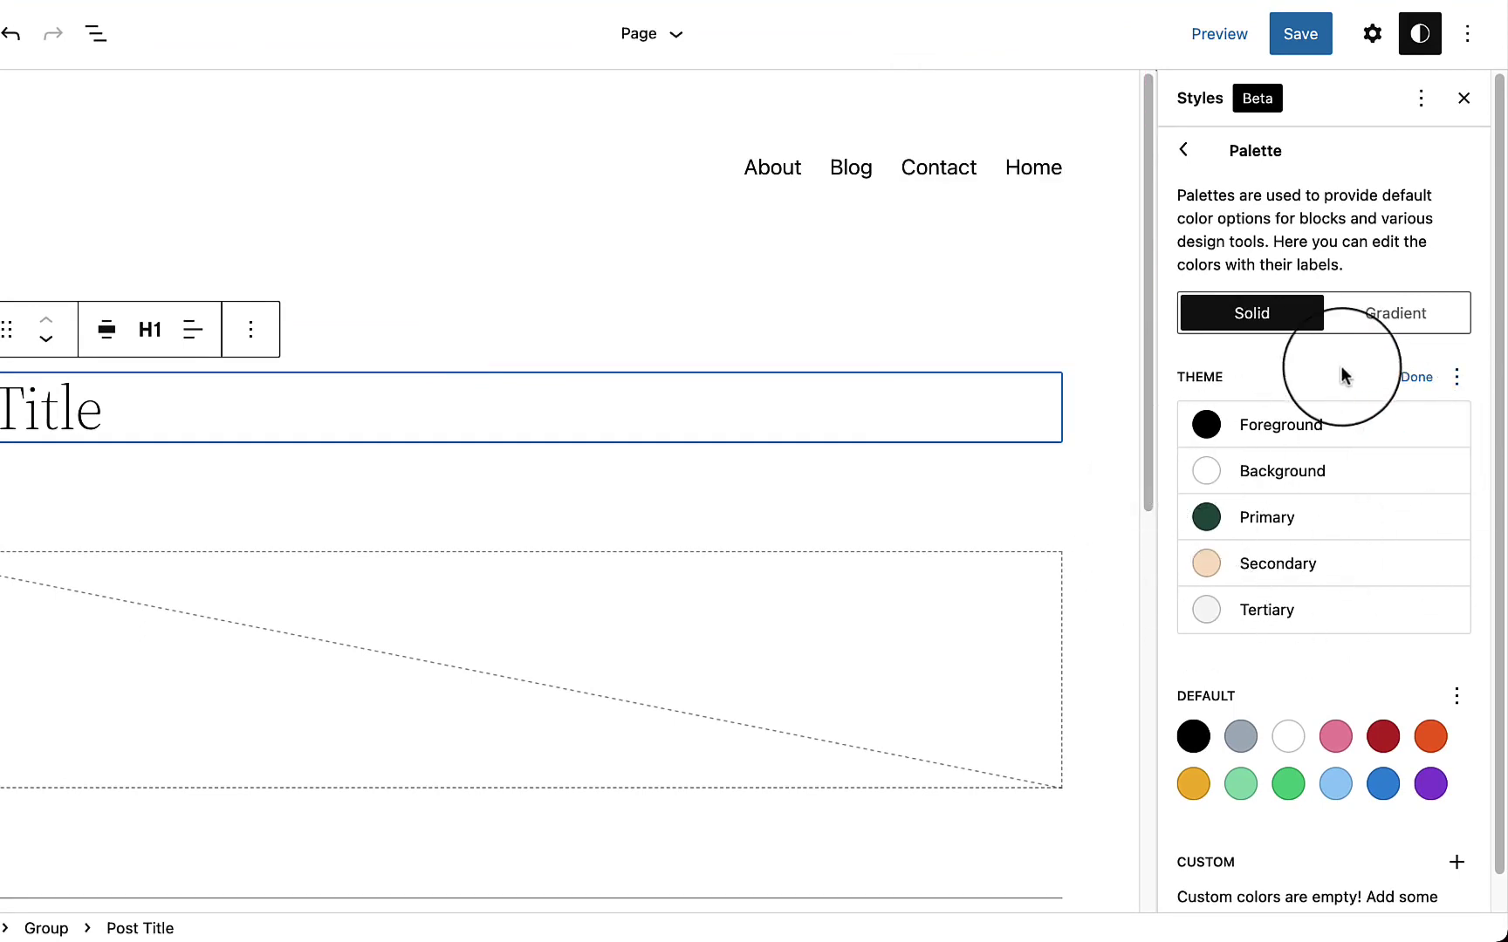
click(1415, 377)
click(1473, 379)
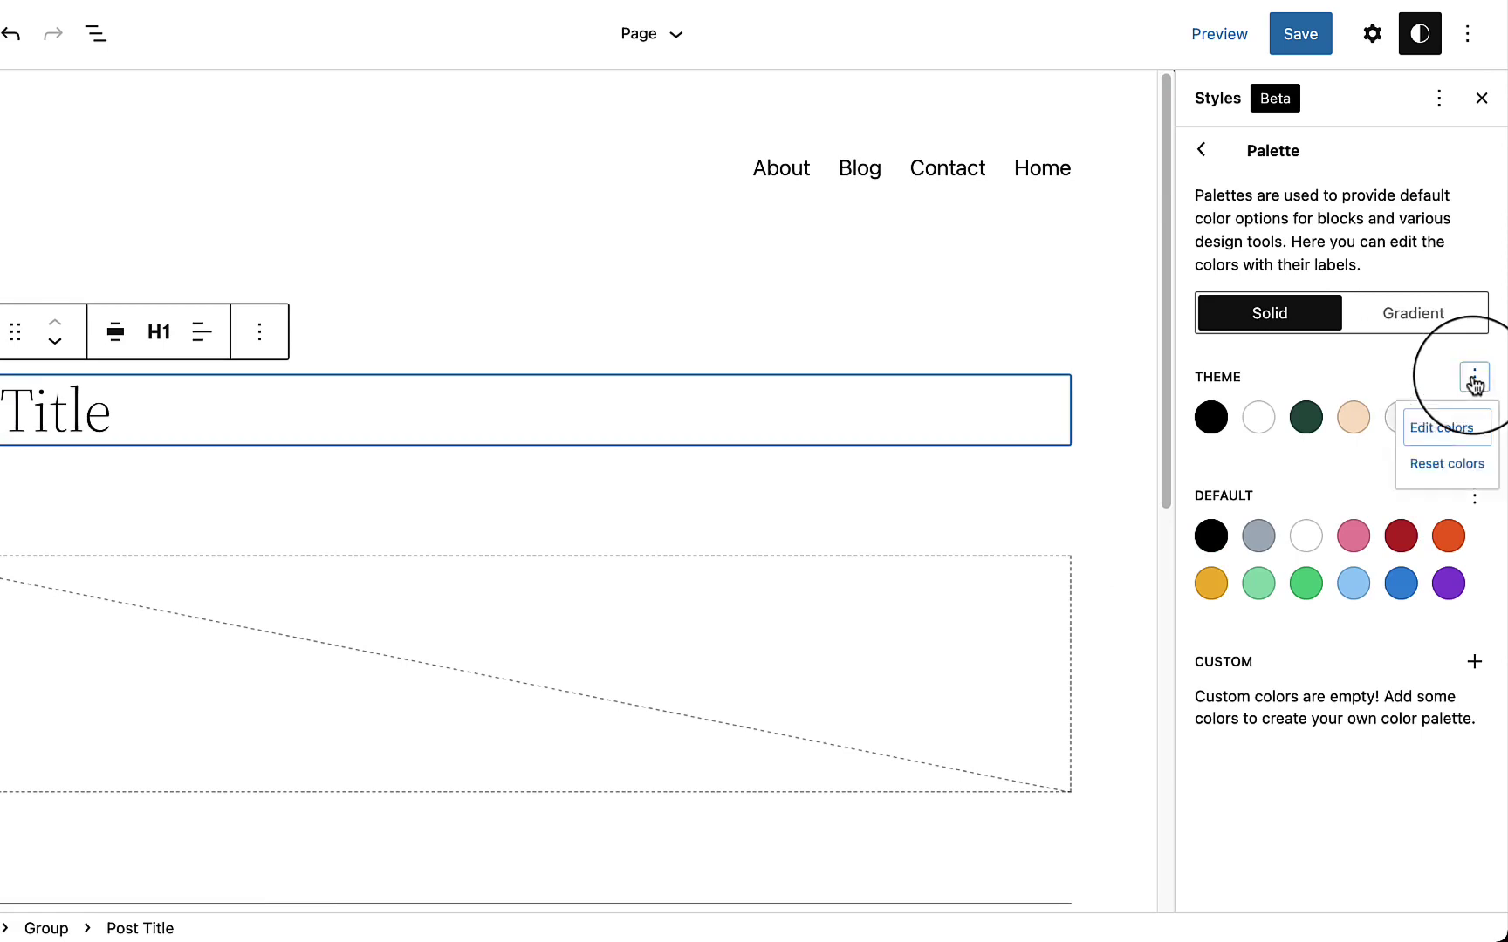
click(1449, 438)
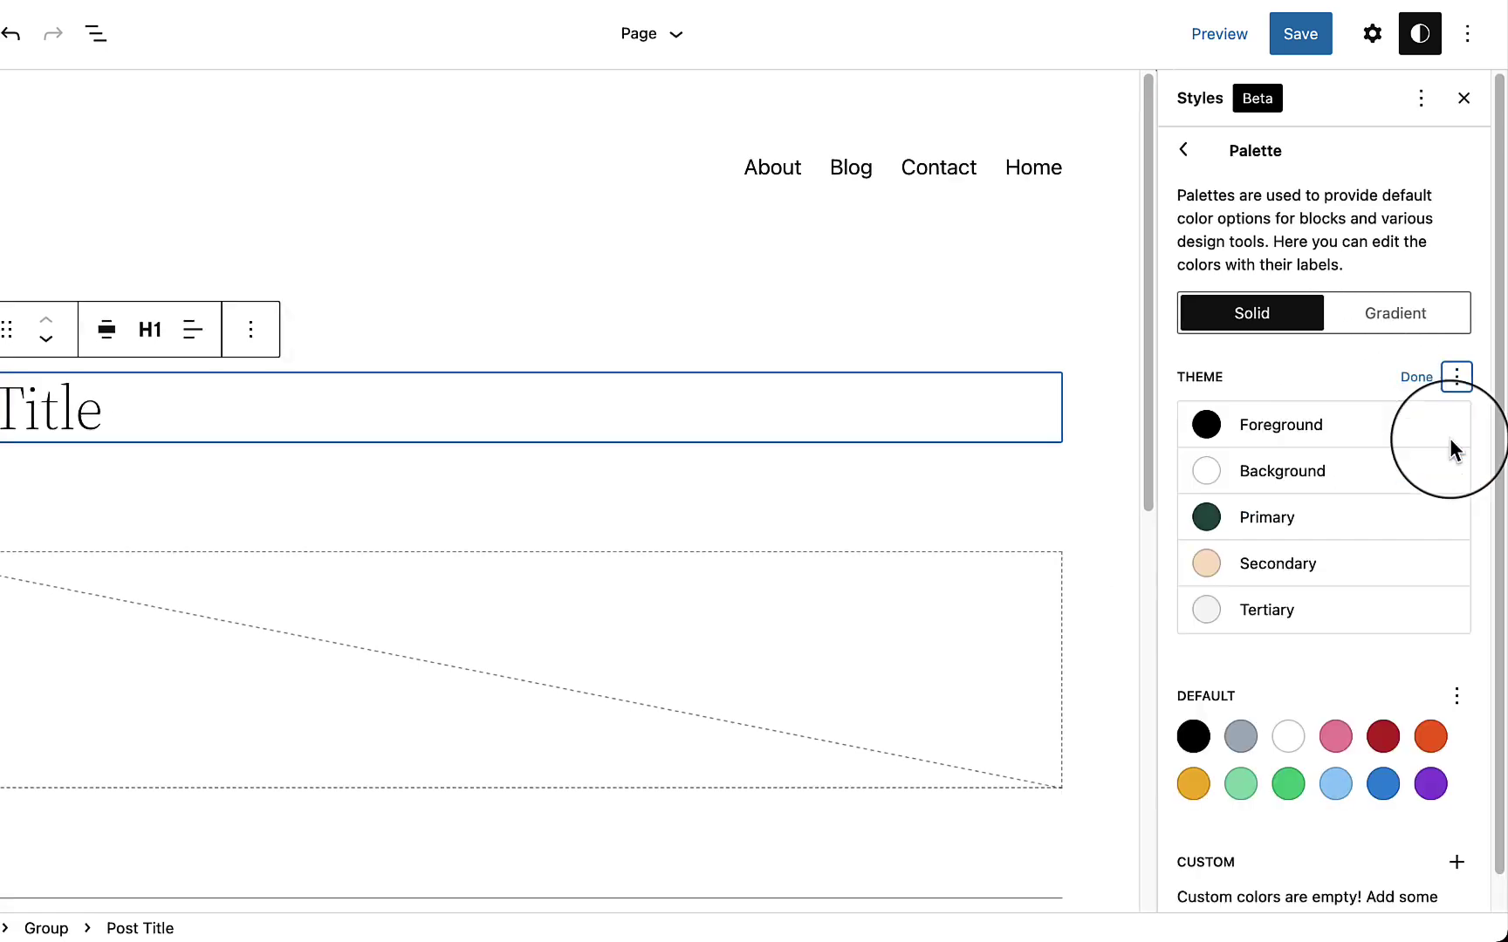
click(1208, 614)
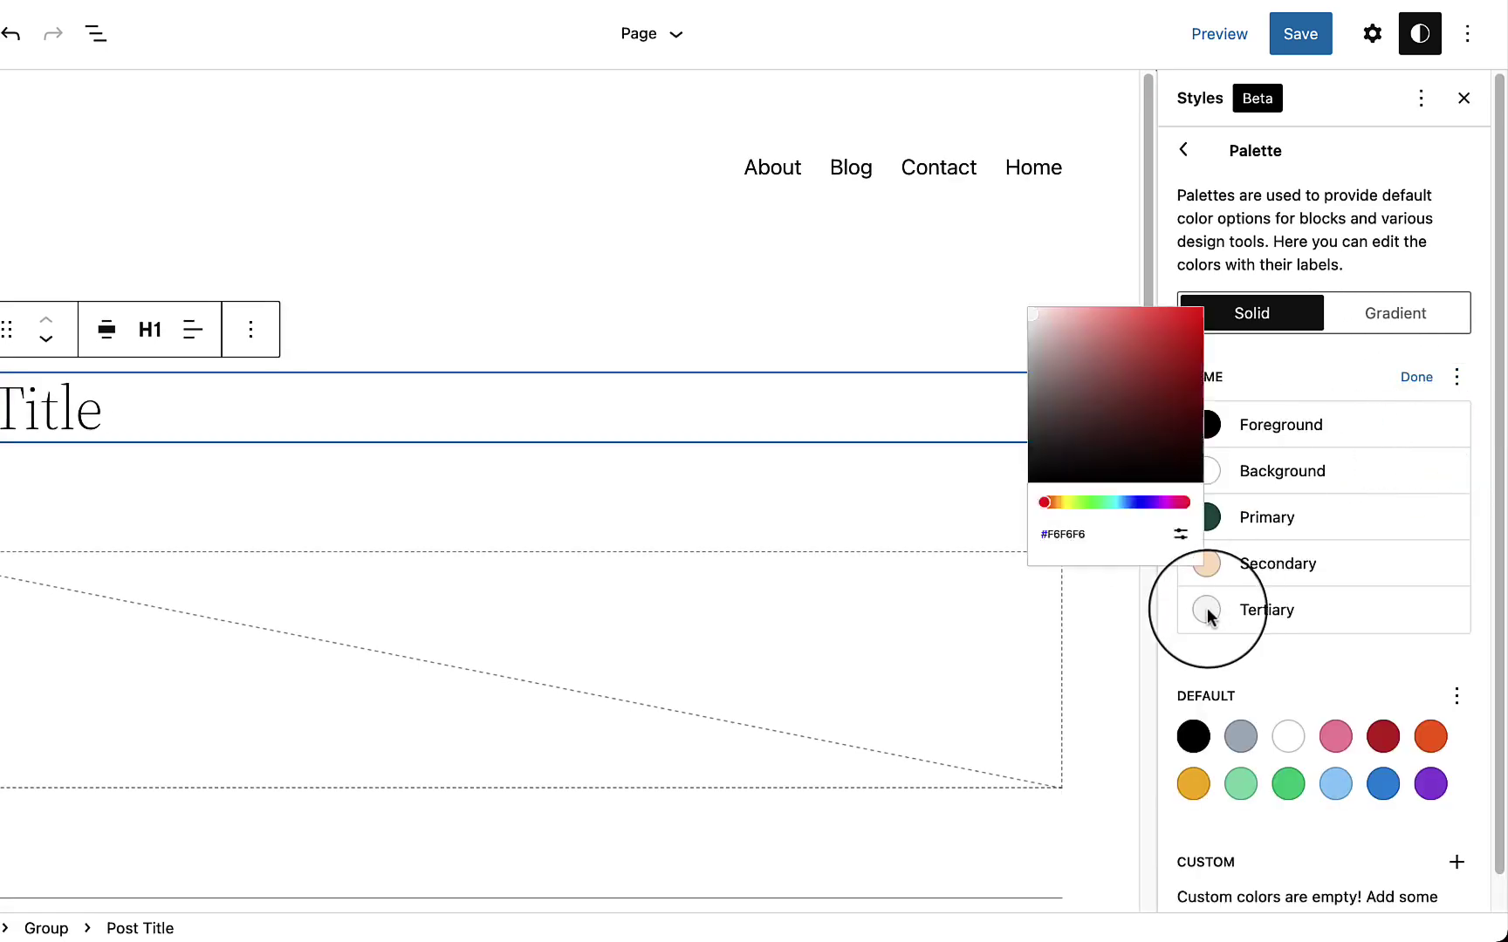
click(1117, 534)
double_click(995, 550)
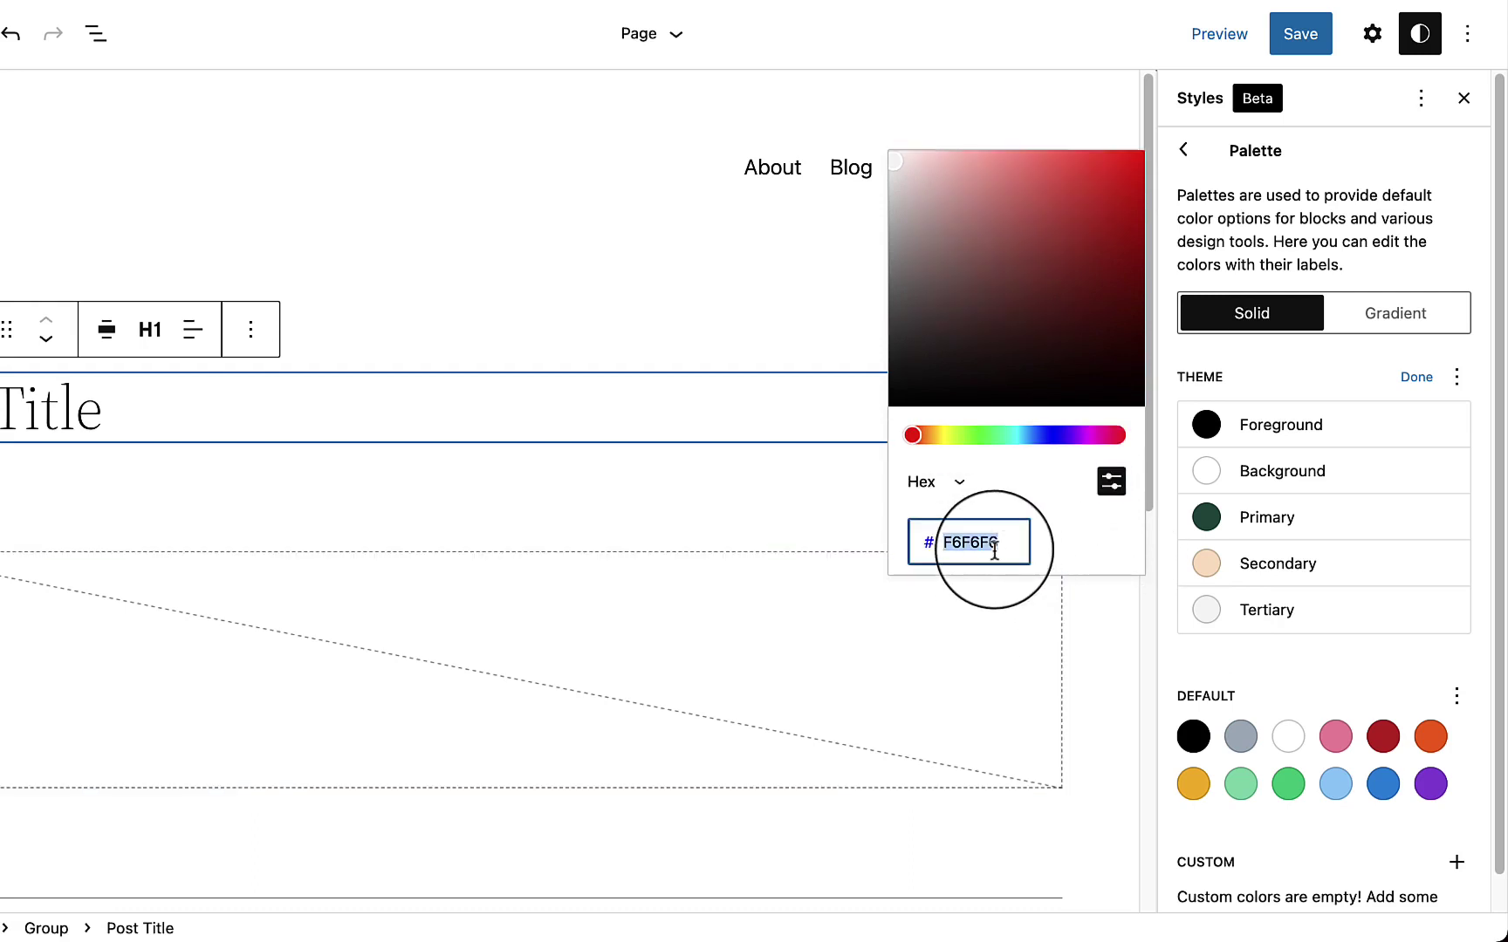
text(53A291)
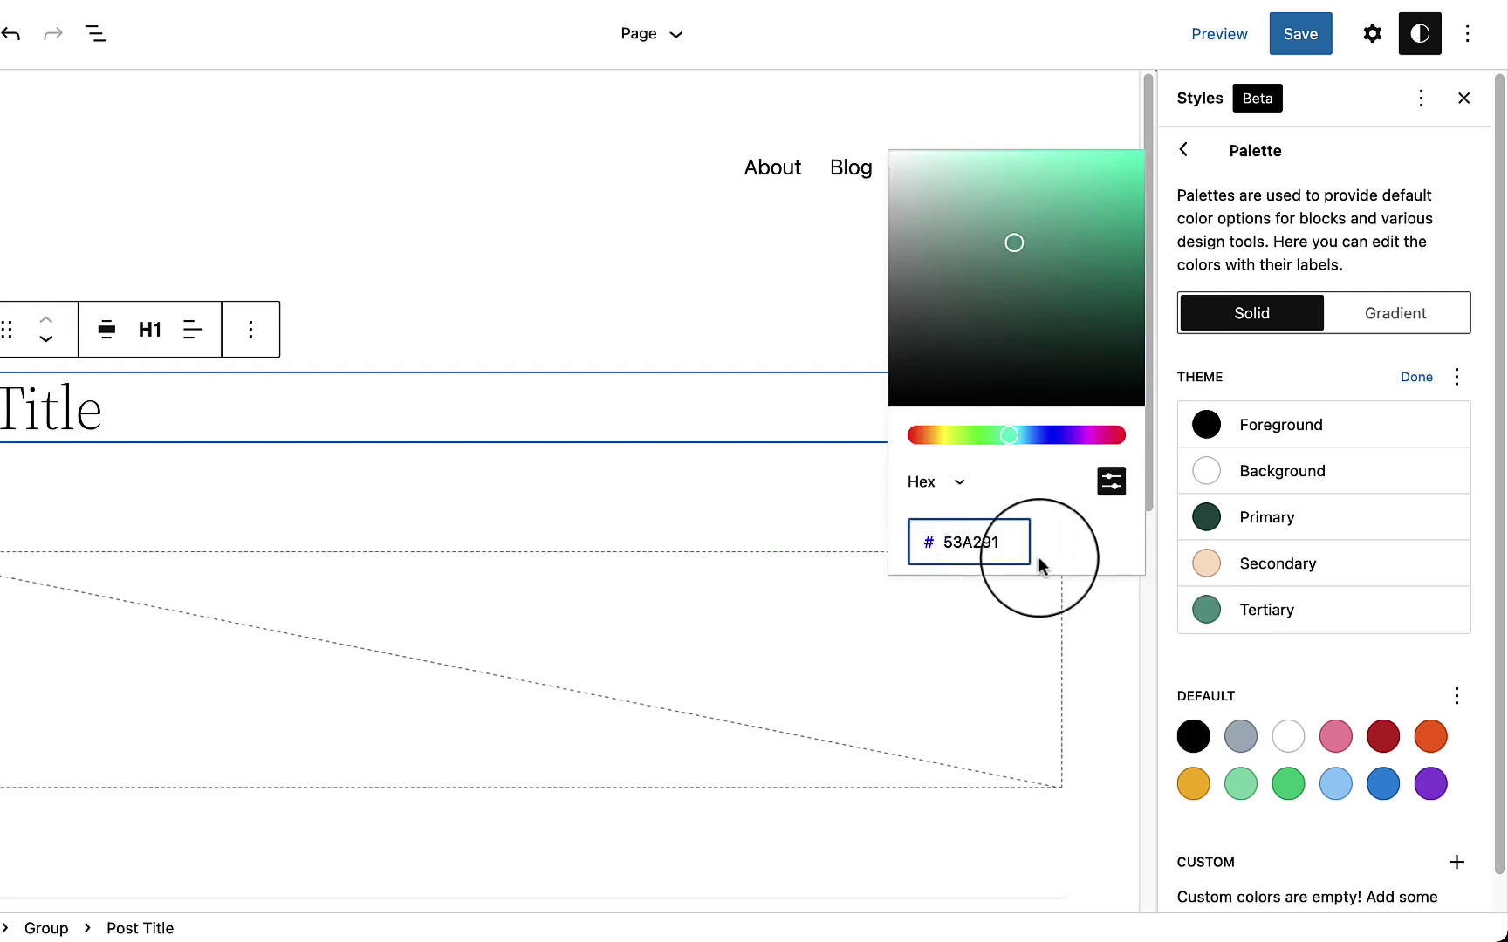
click(1096, 563)
click(1417, 377)
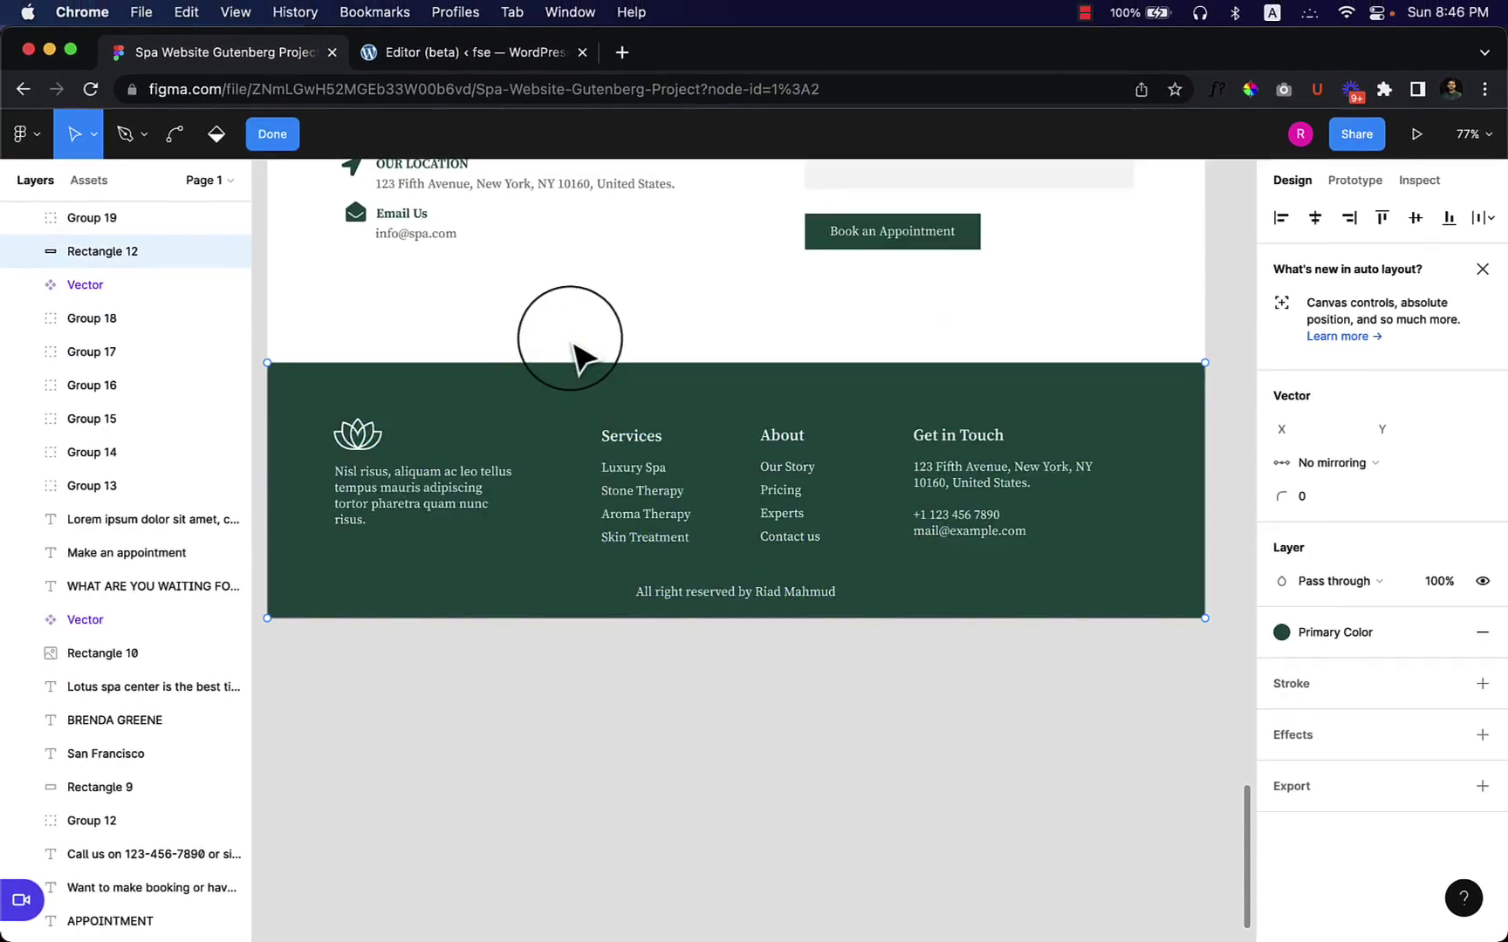
- In the Figma spa design, inspect the font and fill color of the hero heading, header menu and hero paragraph
key(Escape)
scroll(472, 366, up, 10)
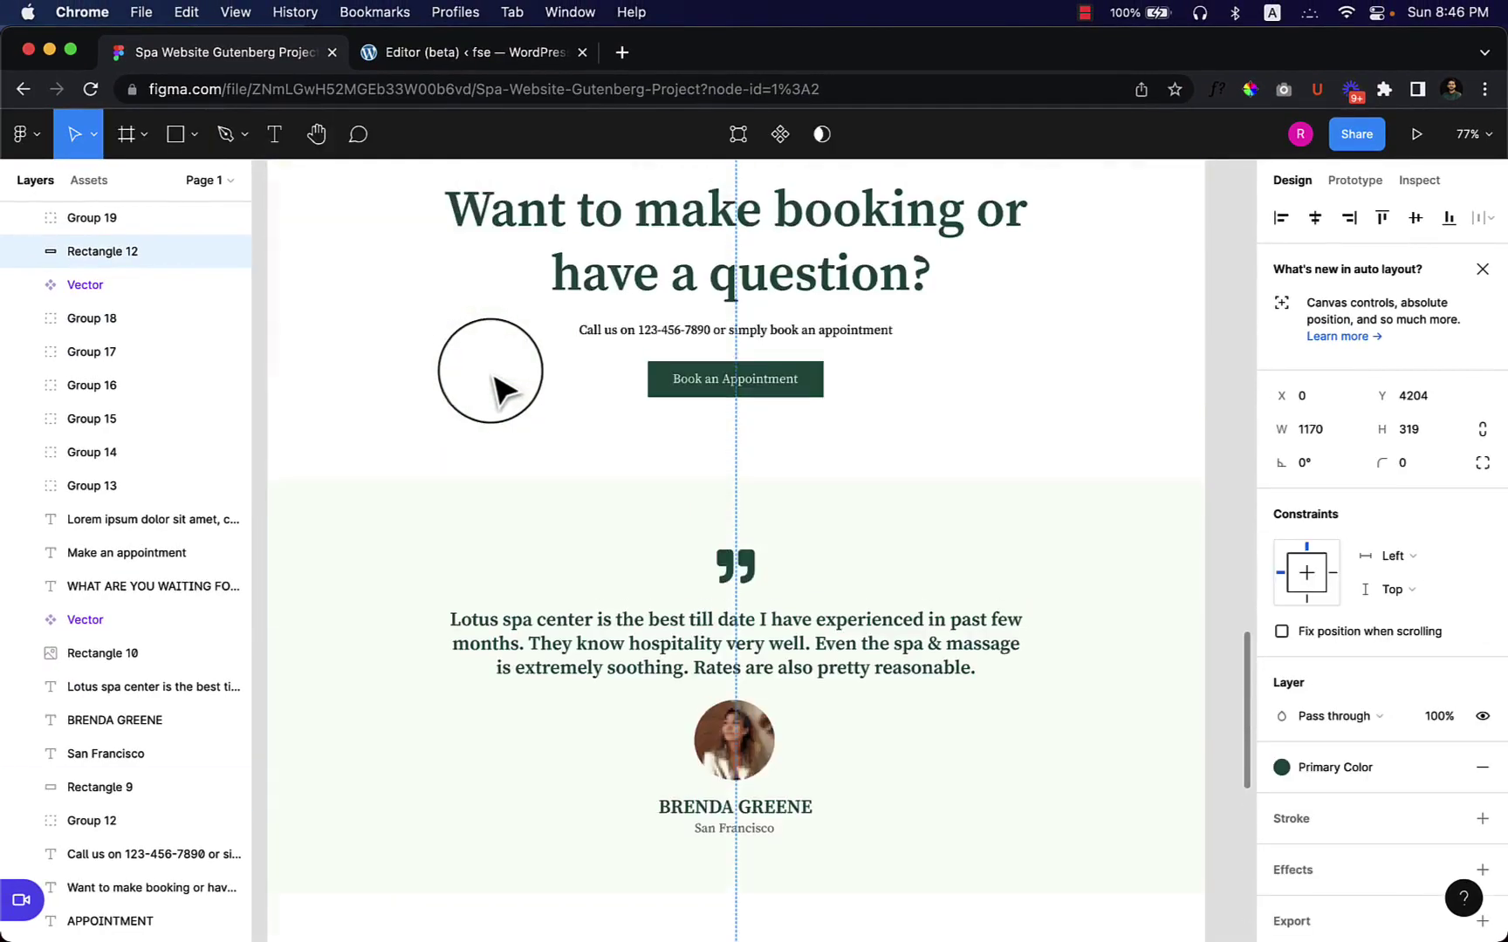
scroll(493, 388, up, 20)
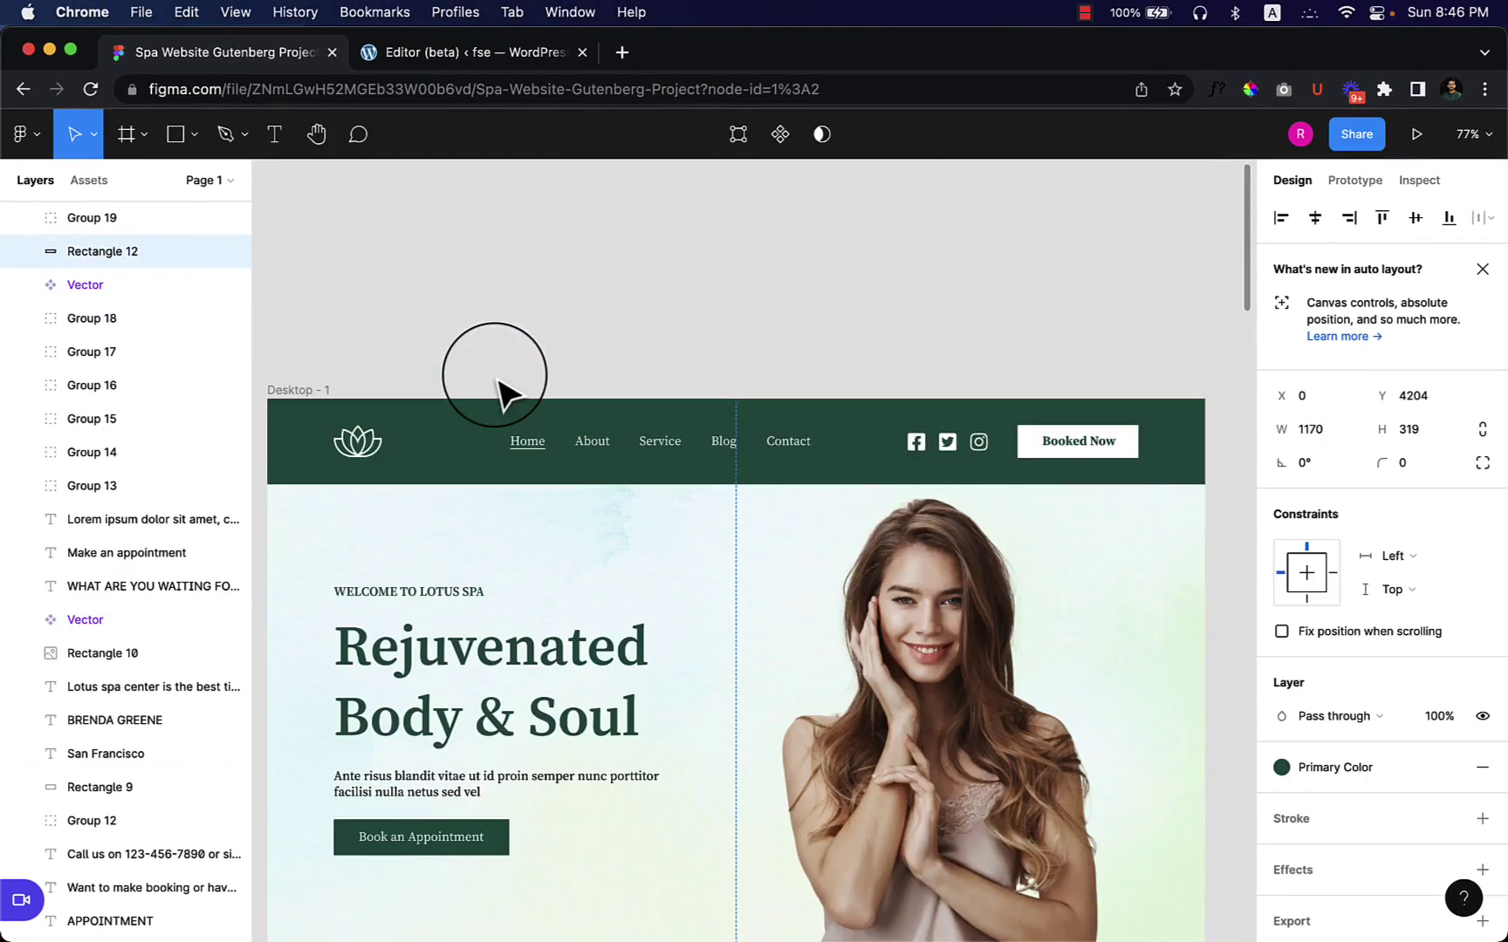
scroll(498, 384, down, 5)
click(507, 441)
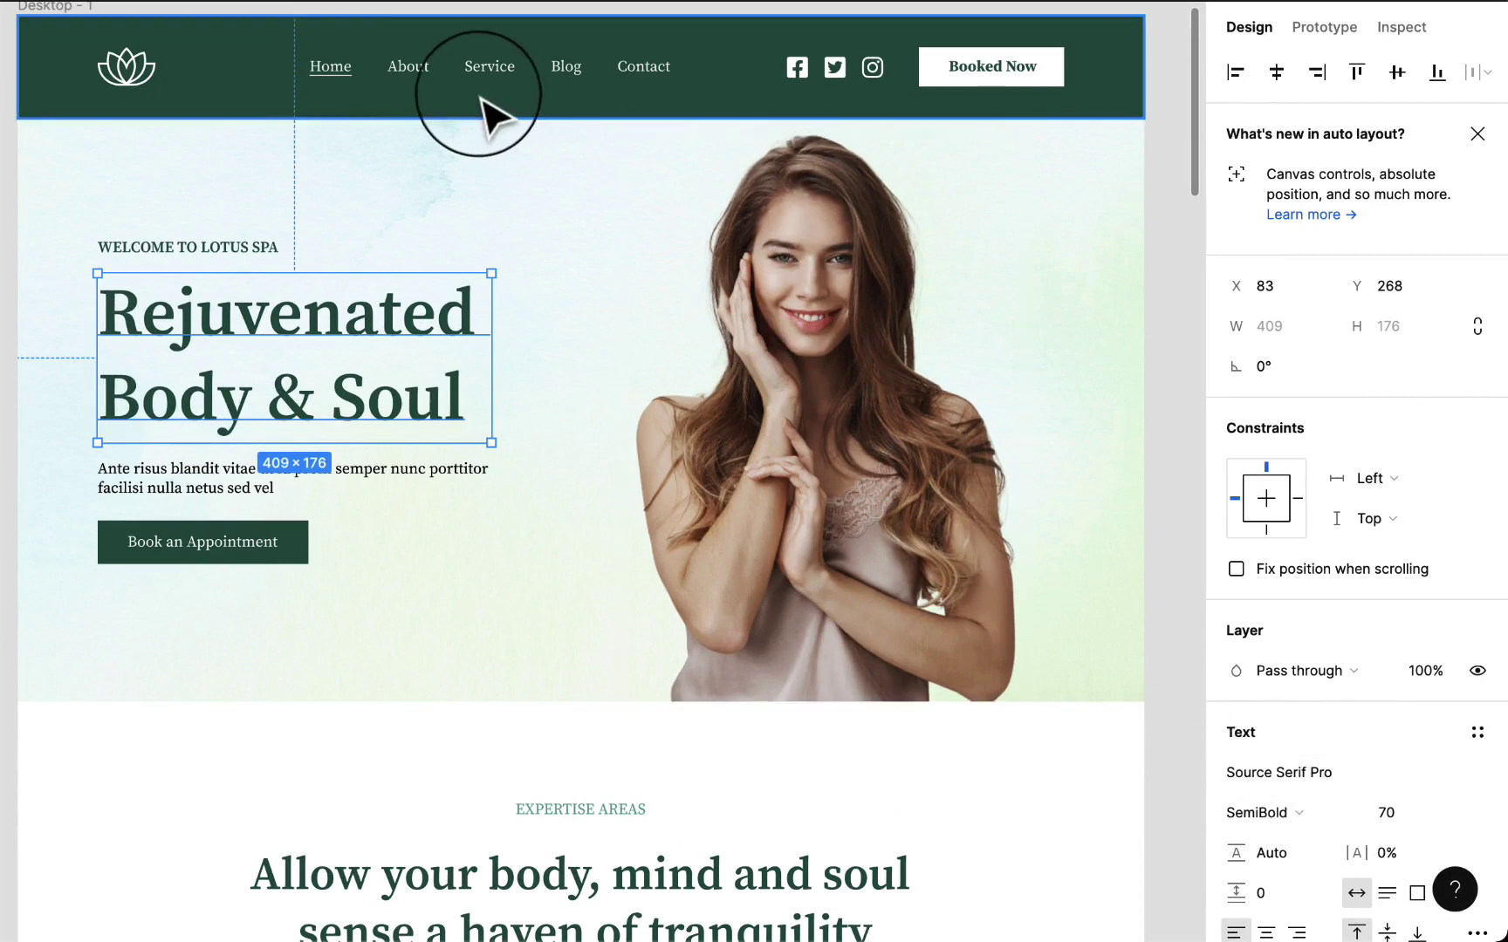
click(403, 74)
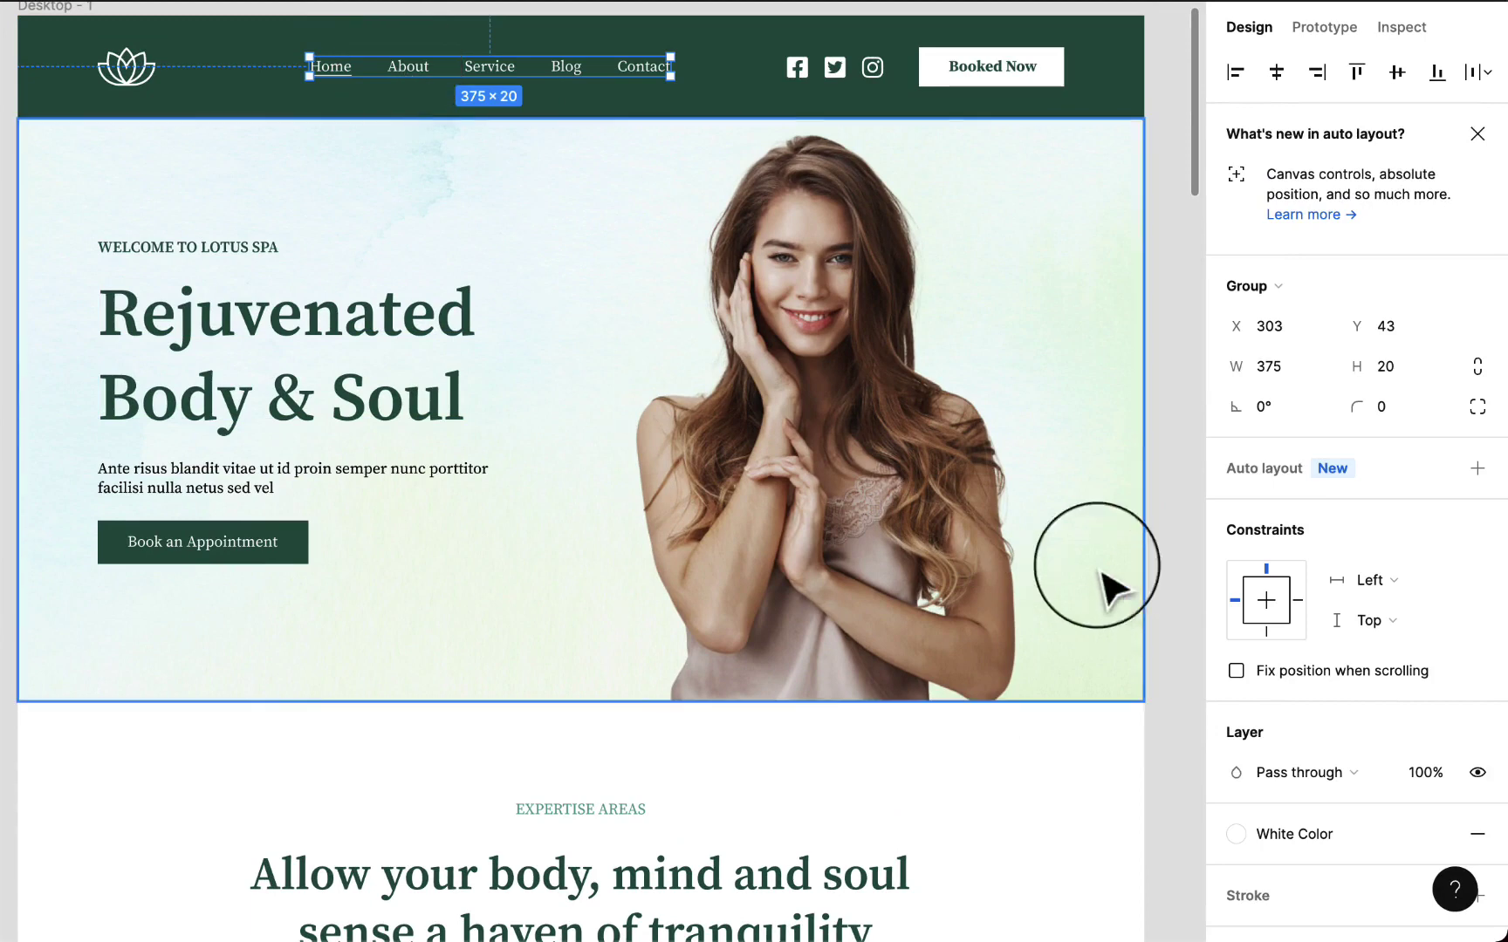
click(430, 87)
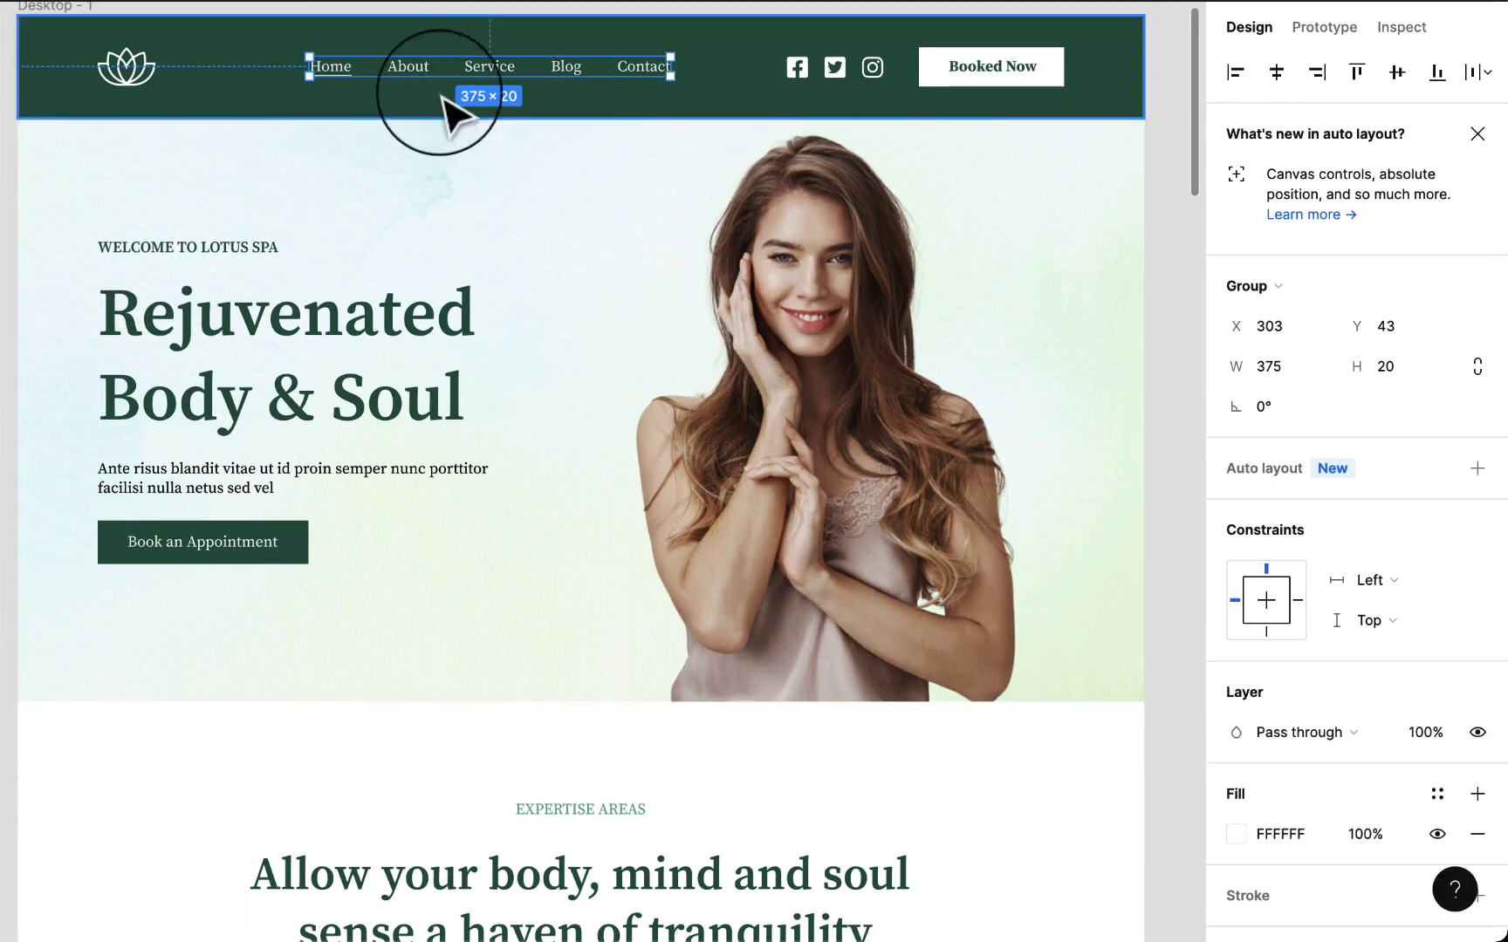
scroll(1318, 725, down, 3)
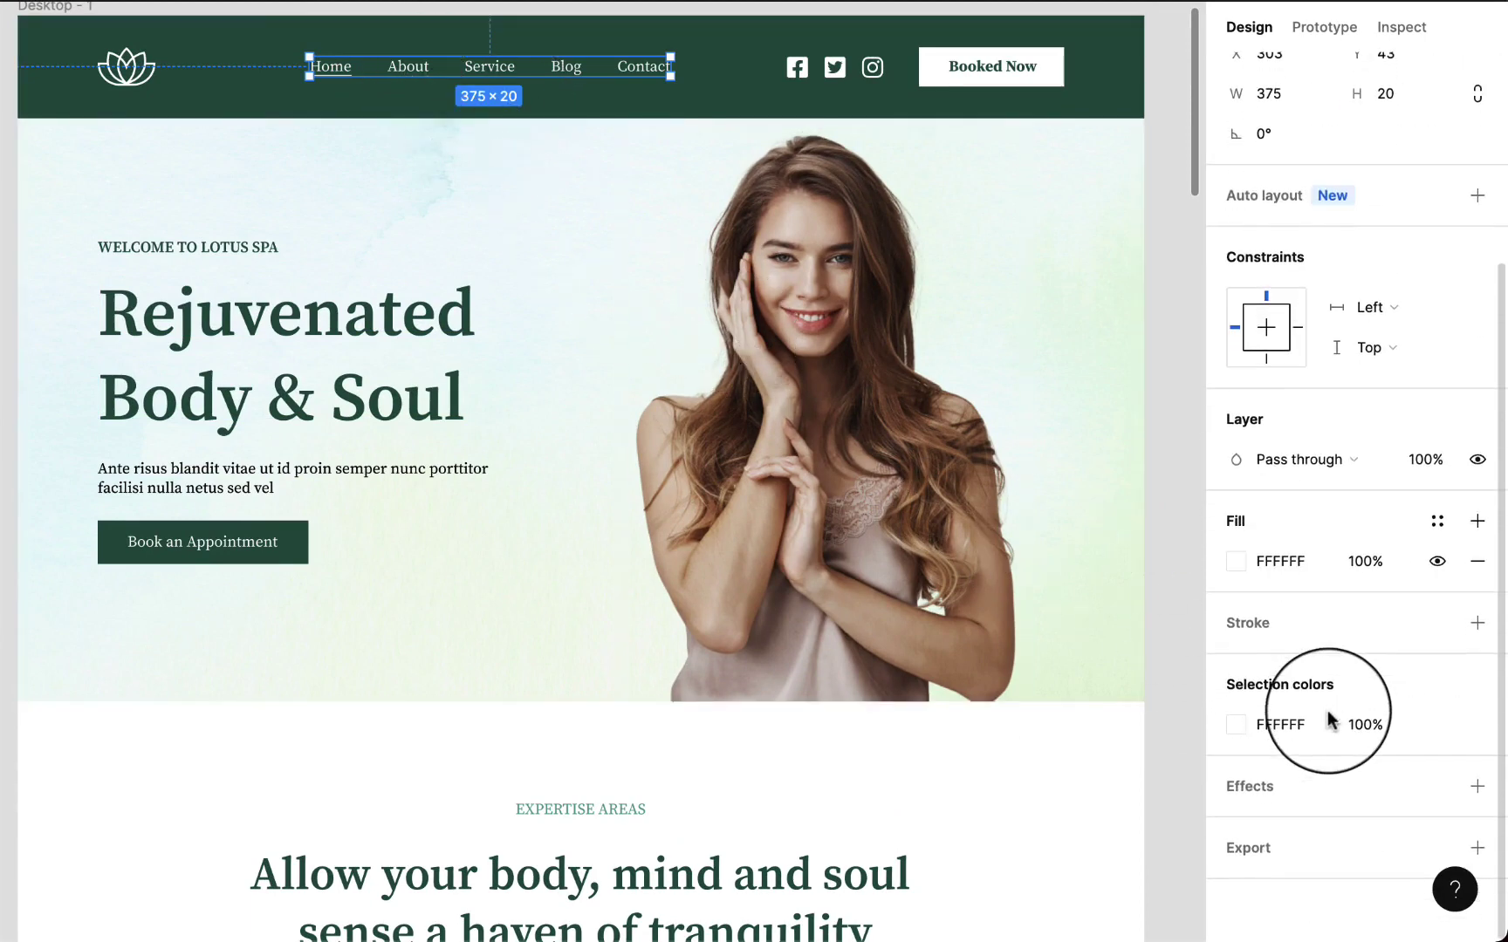
double_click(396, 70)
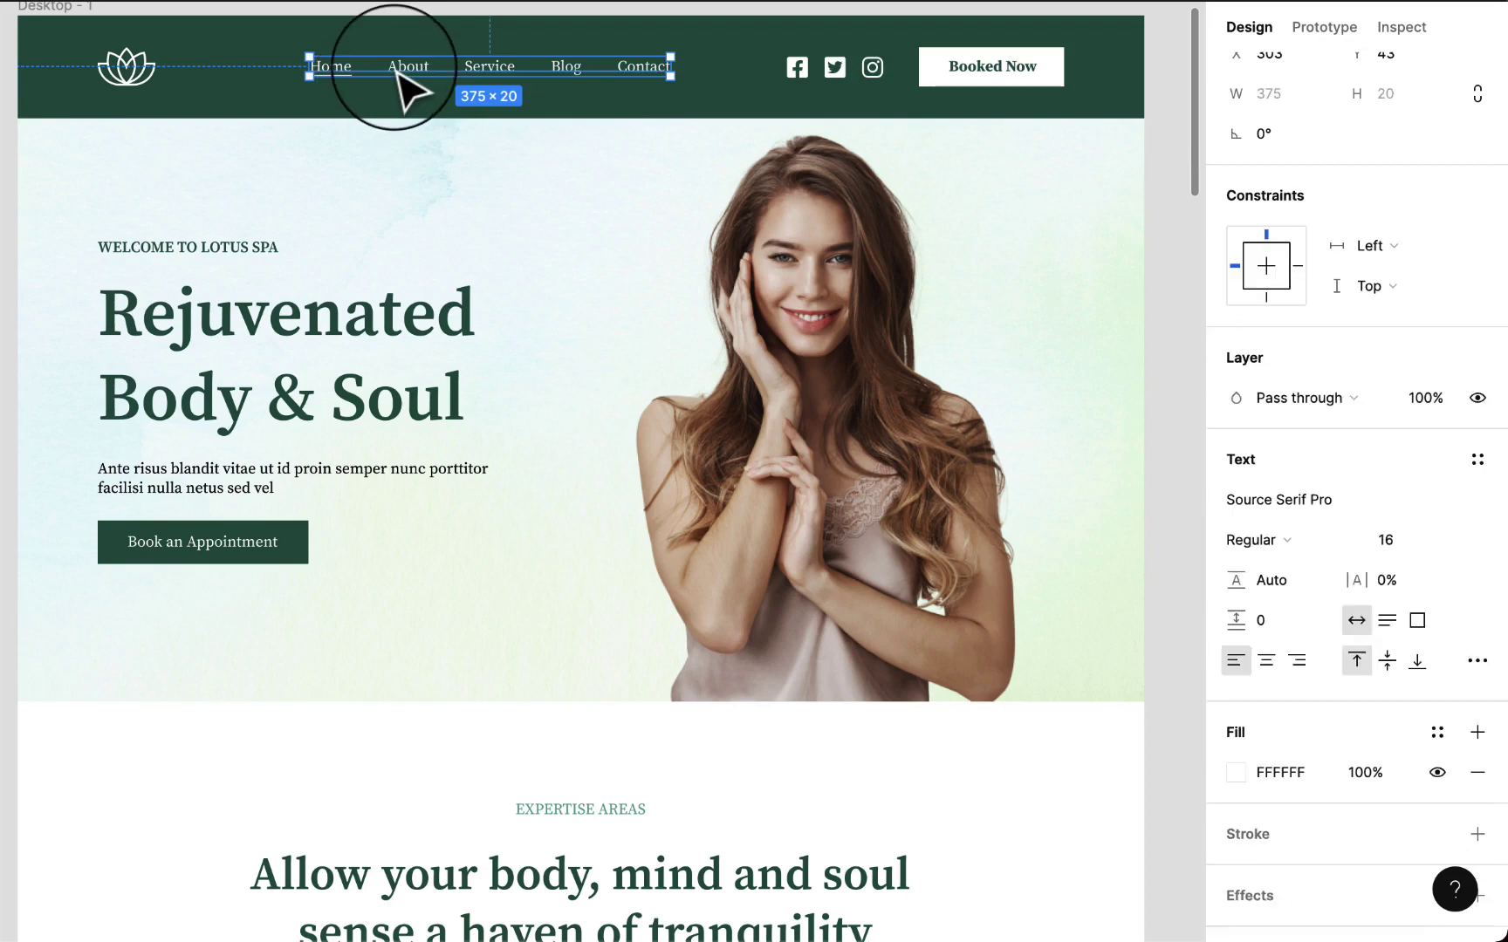
double_click(342, 73)
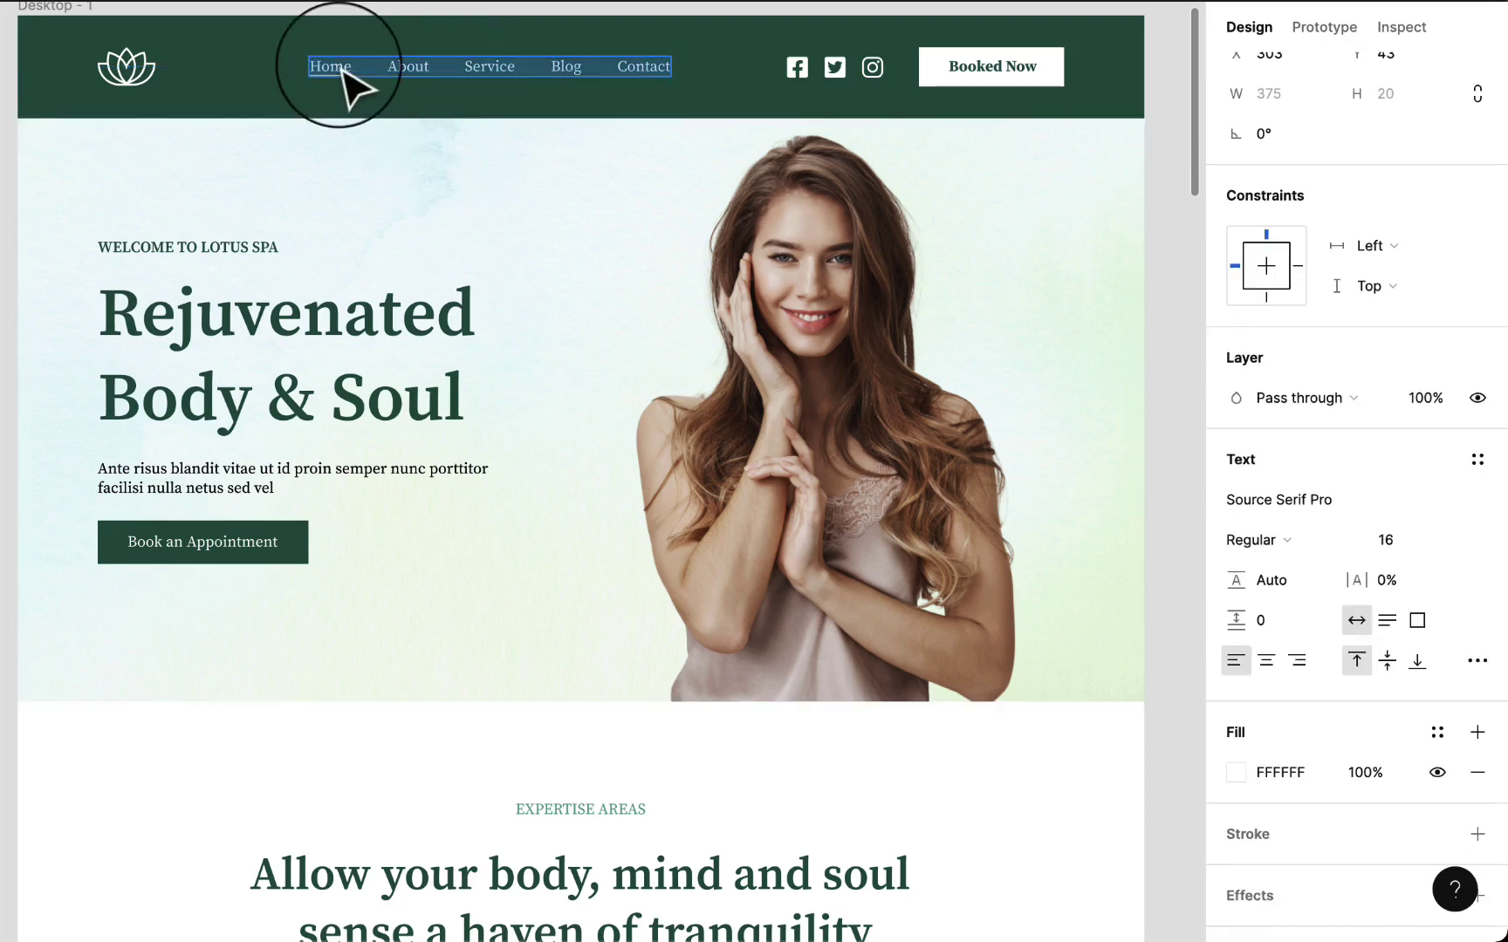
scroll(605, 417, down, 3)
click(325, 363)
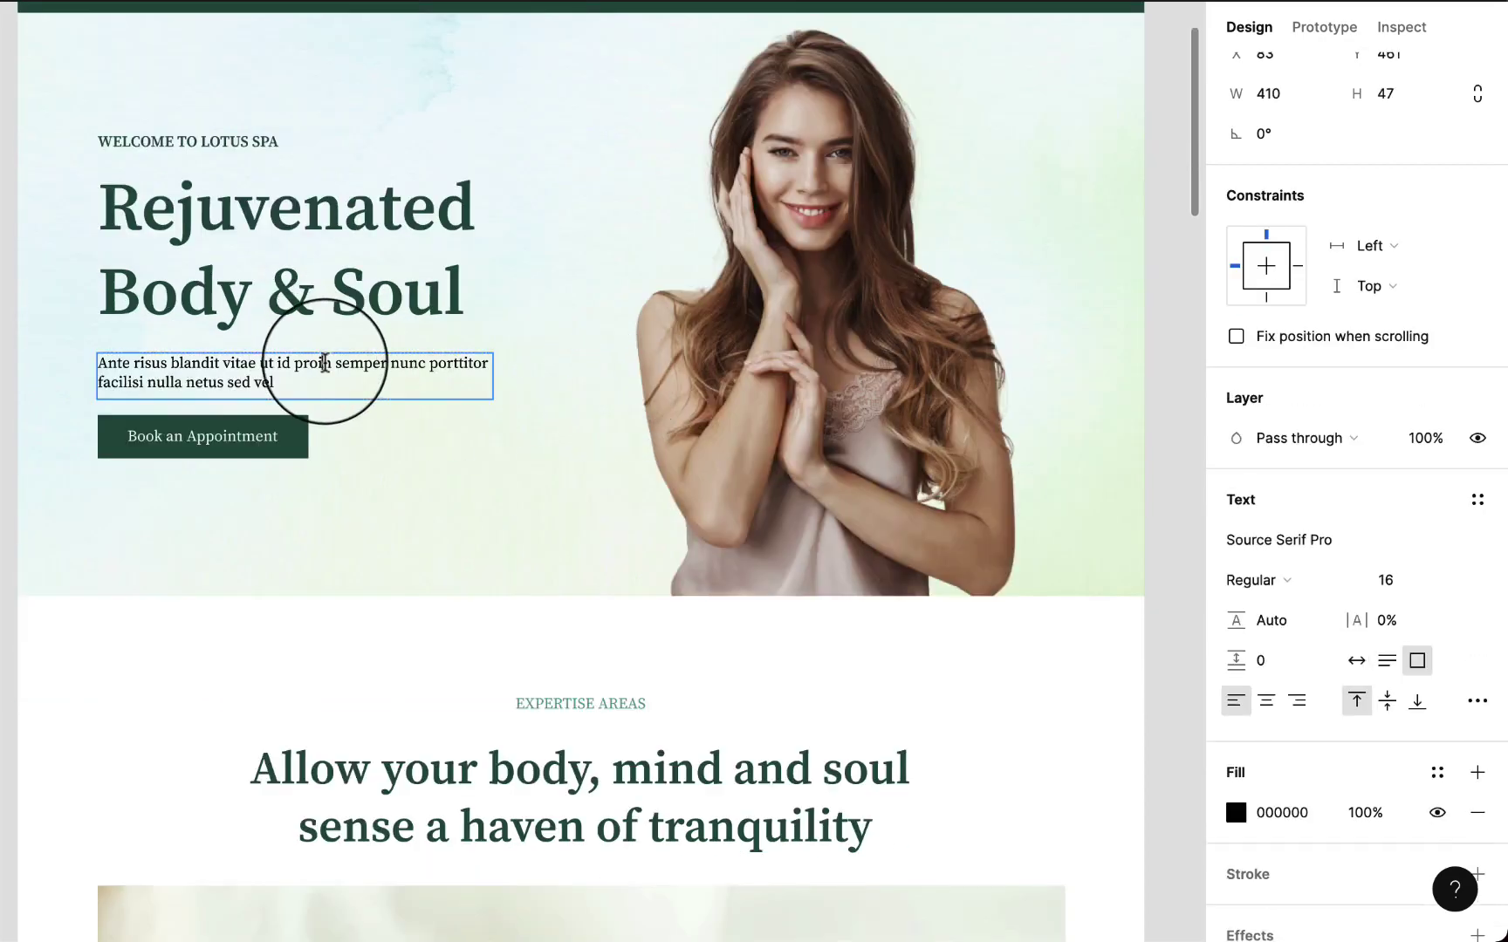
scroll(522, 444, up, 5)
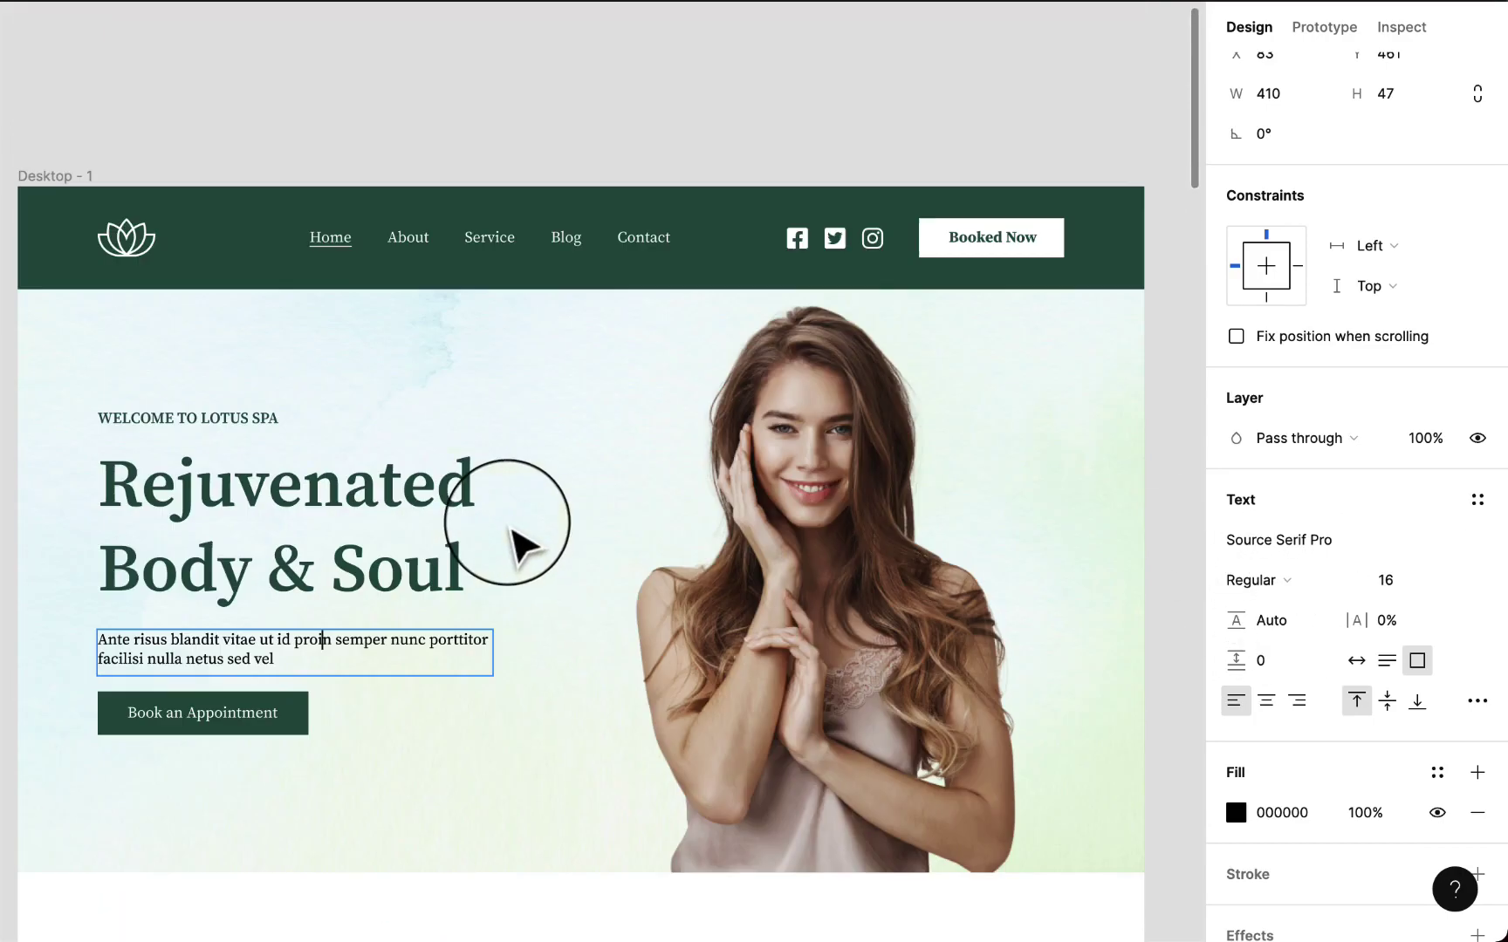
key(Return)
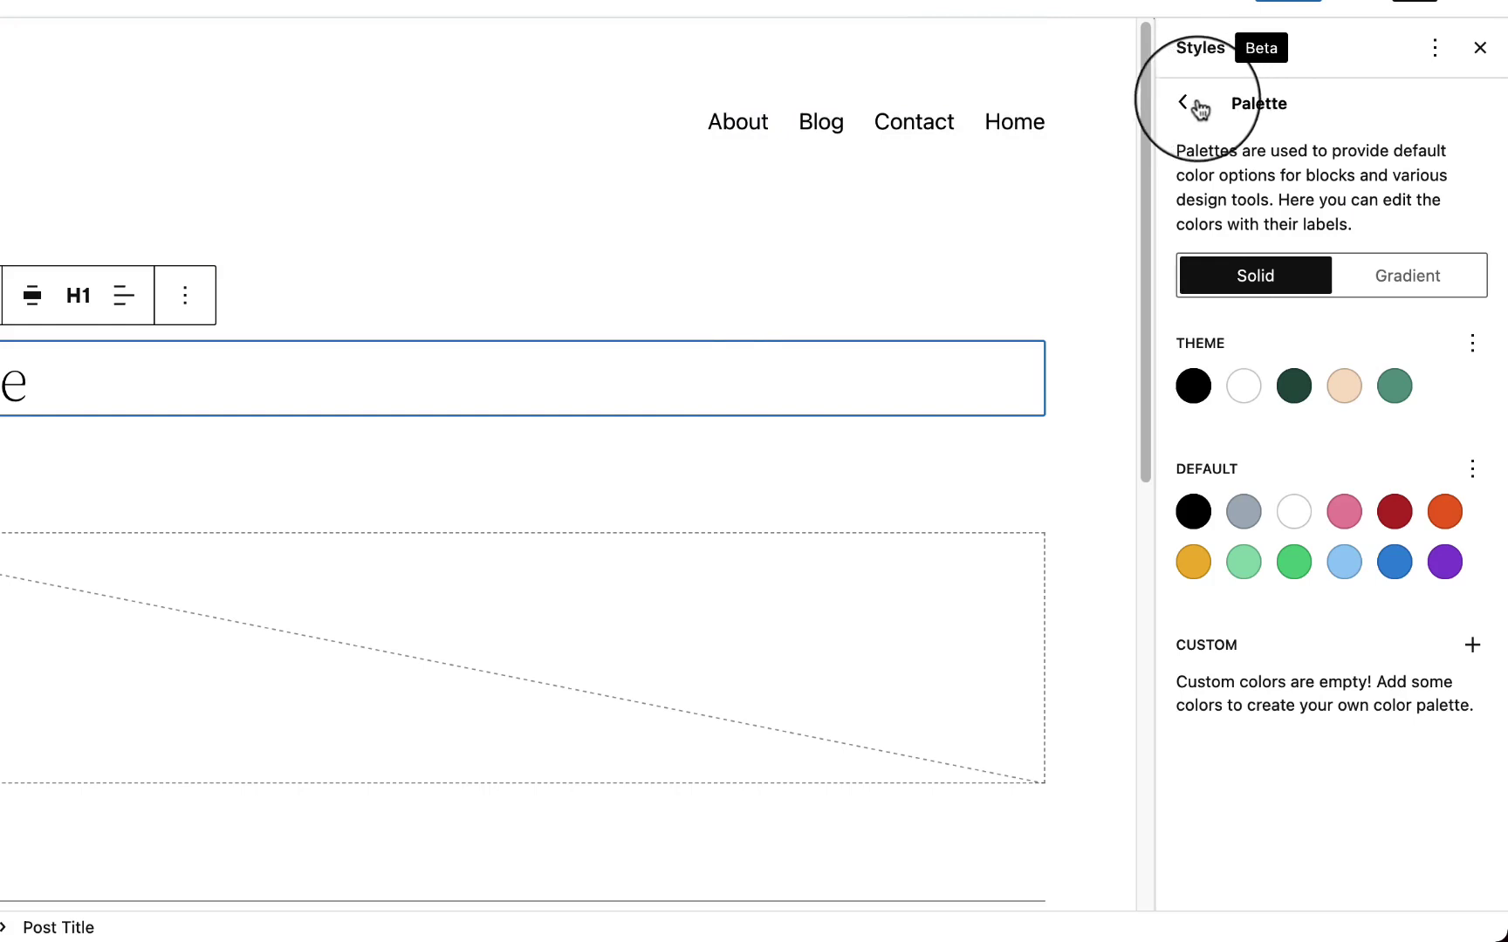
- In the WordPress global typography styles, set the Text element's font family to Source Serif Pro
click(1189, 105)
click(1191, 106)
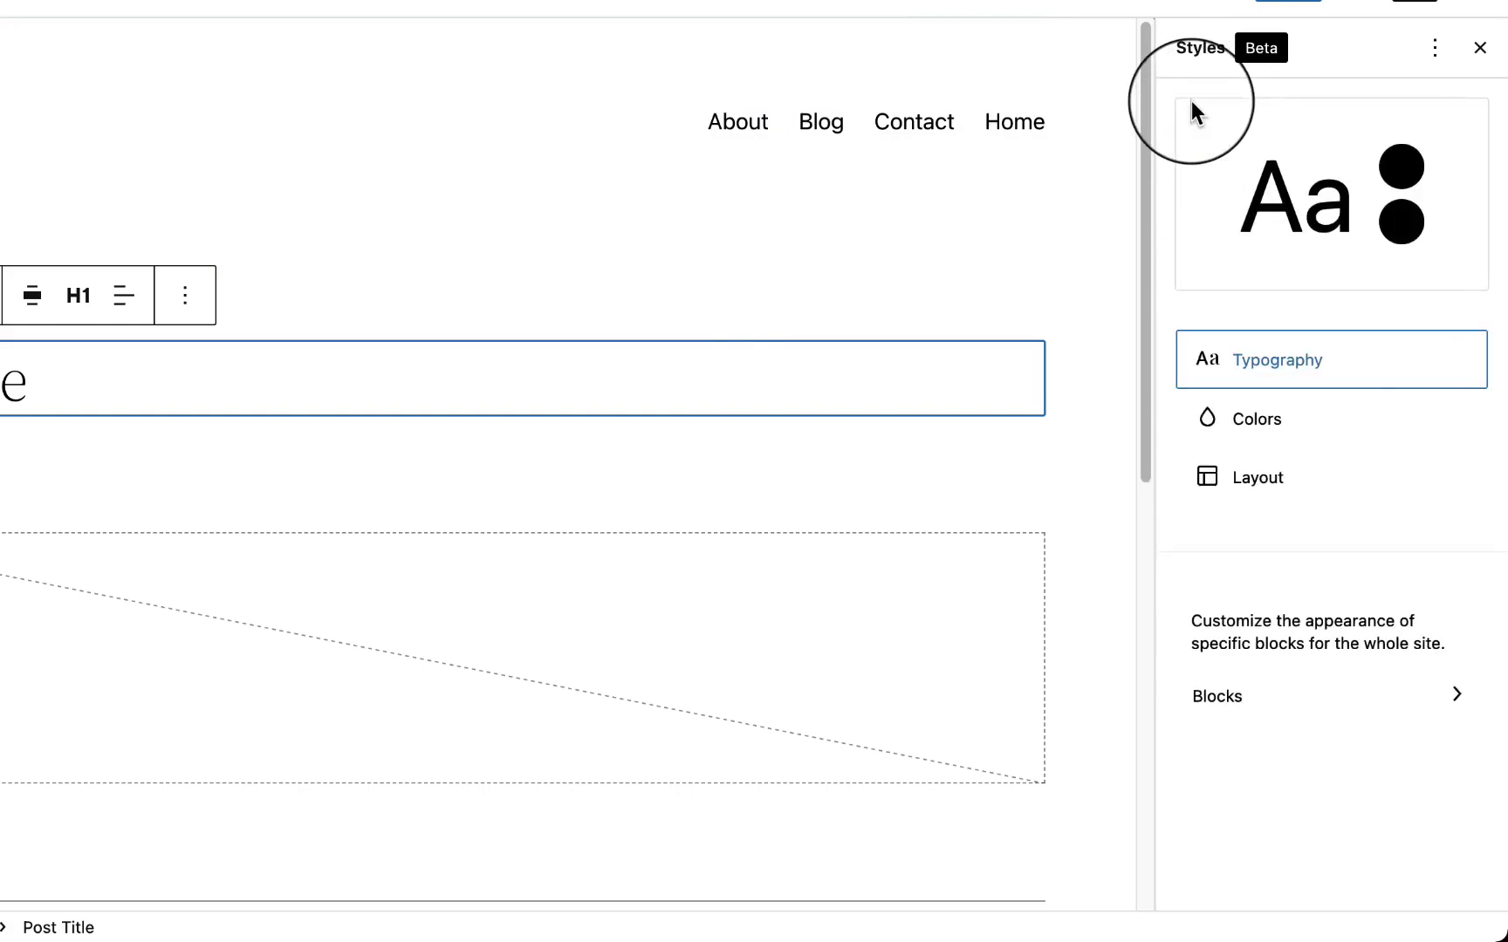
click(1286, 375)
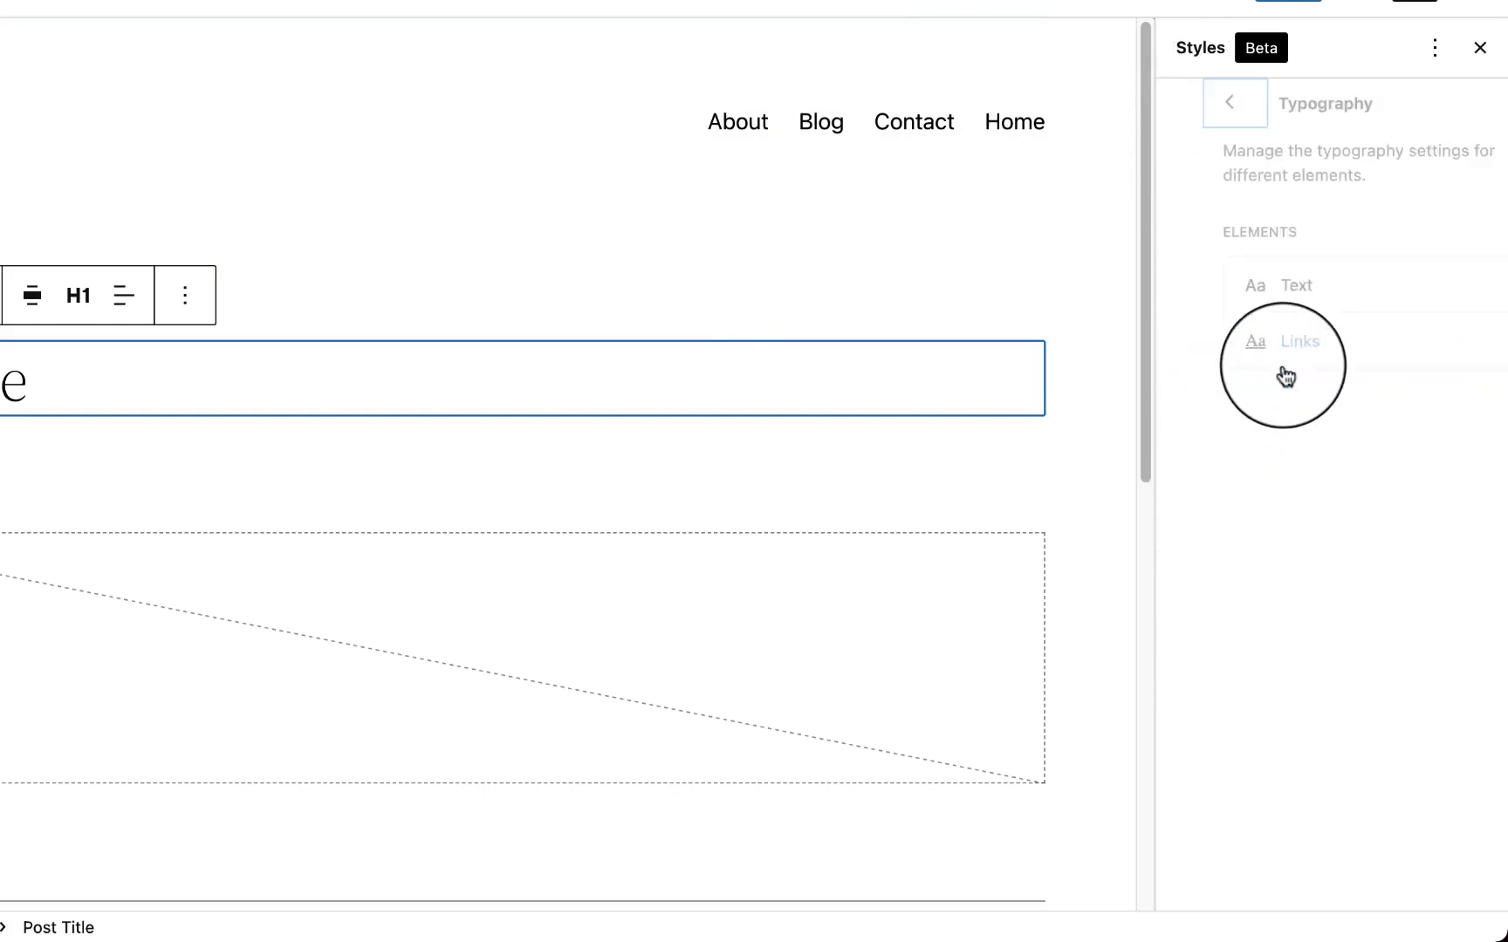
click(1280, 295)
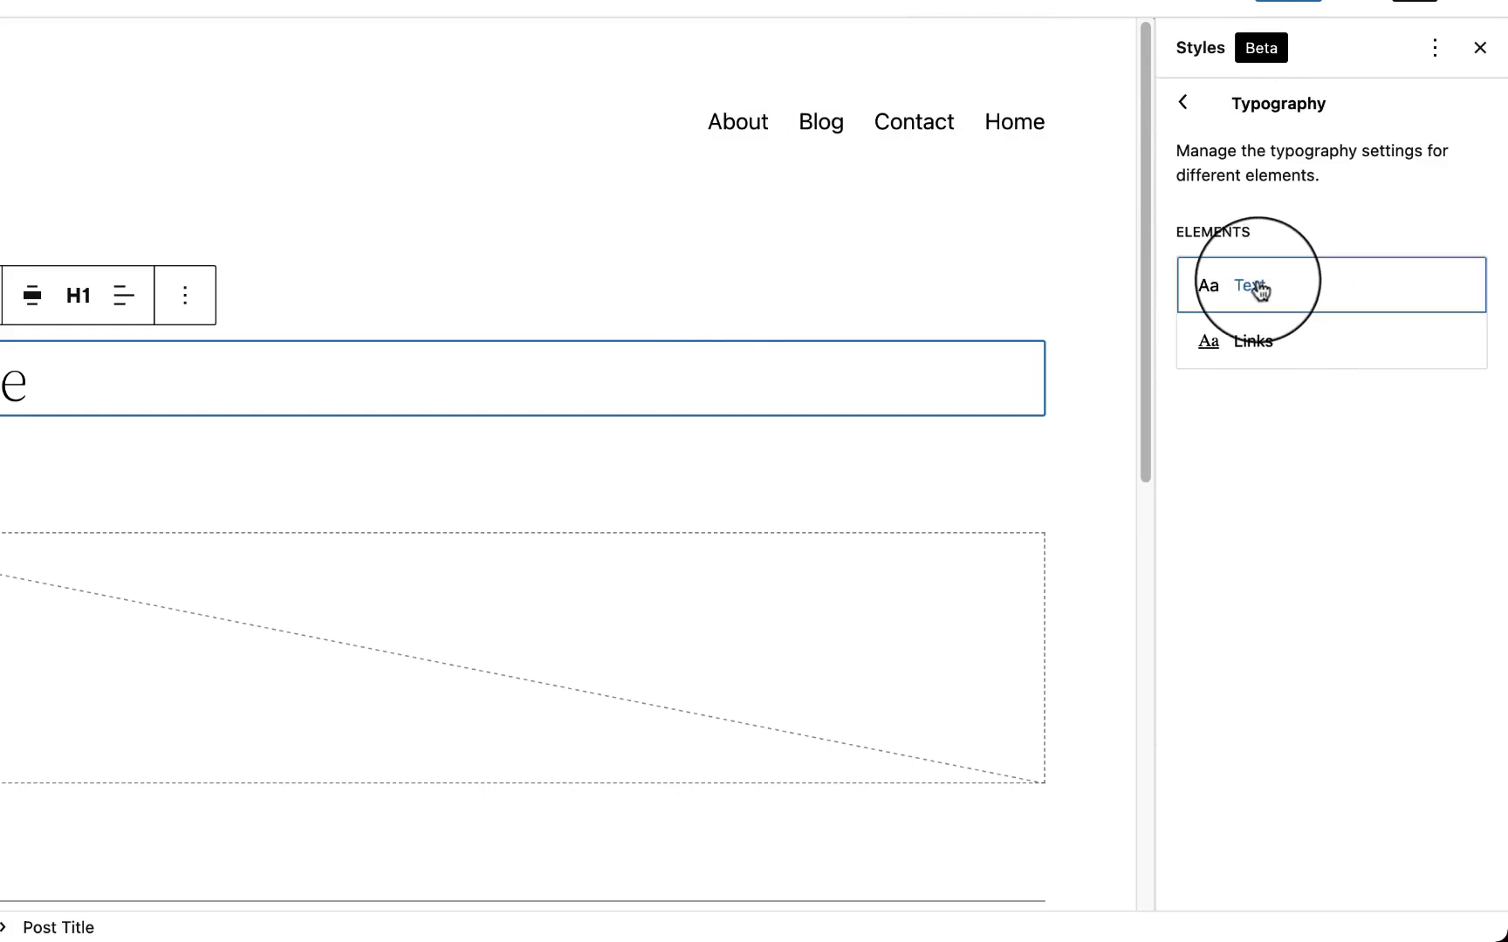
click(1301, 389)
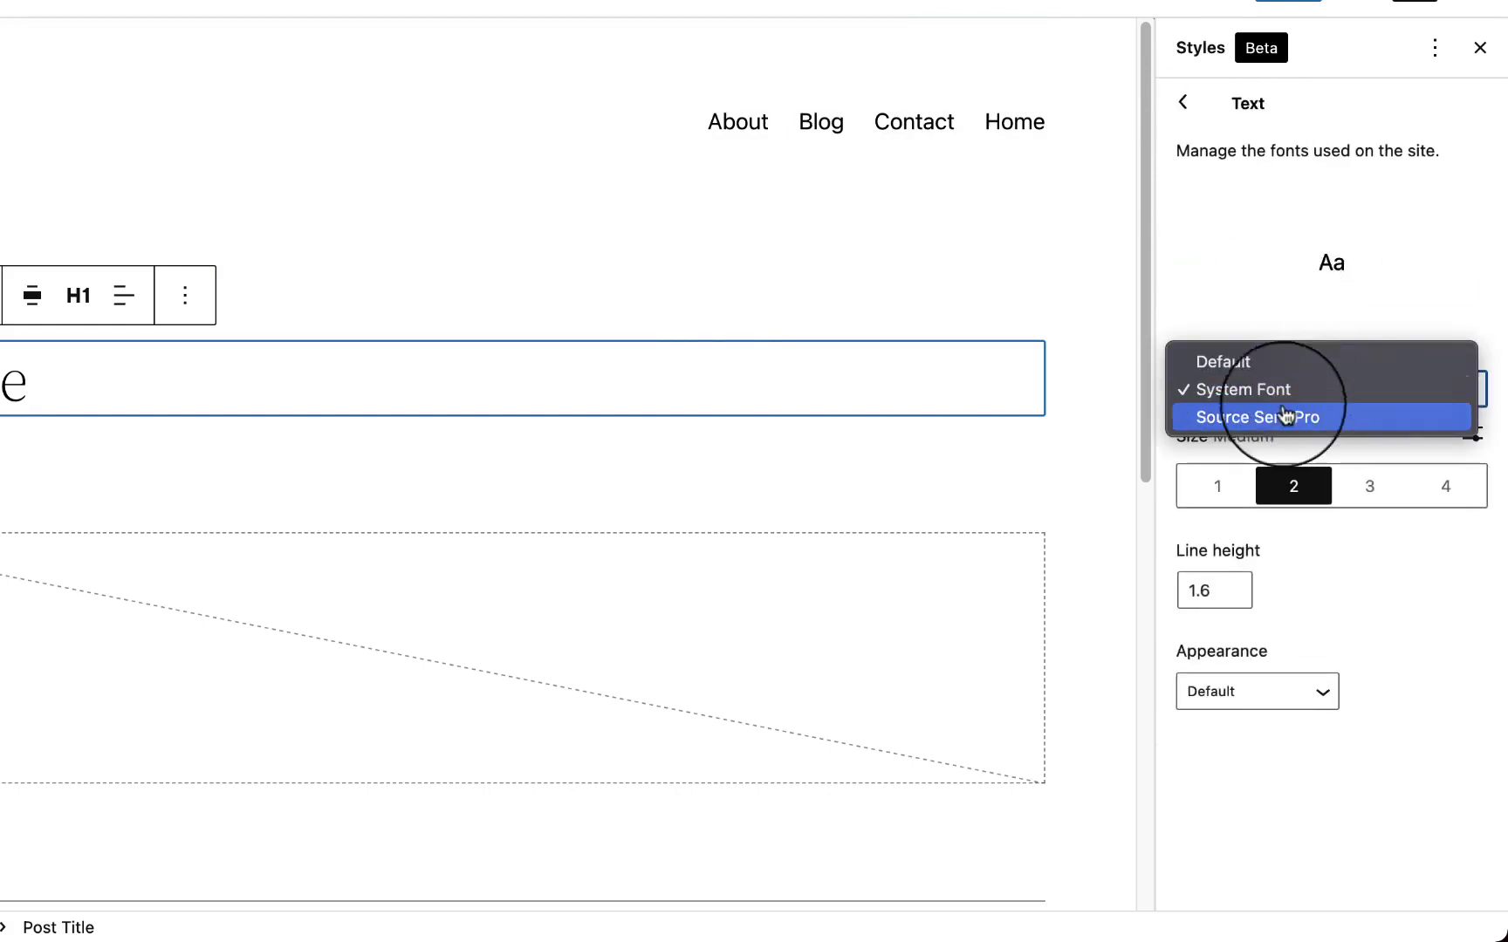
click(1278, 419)
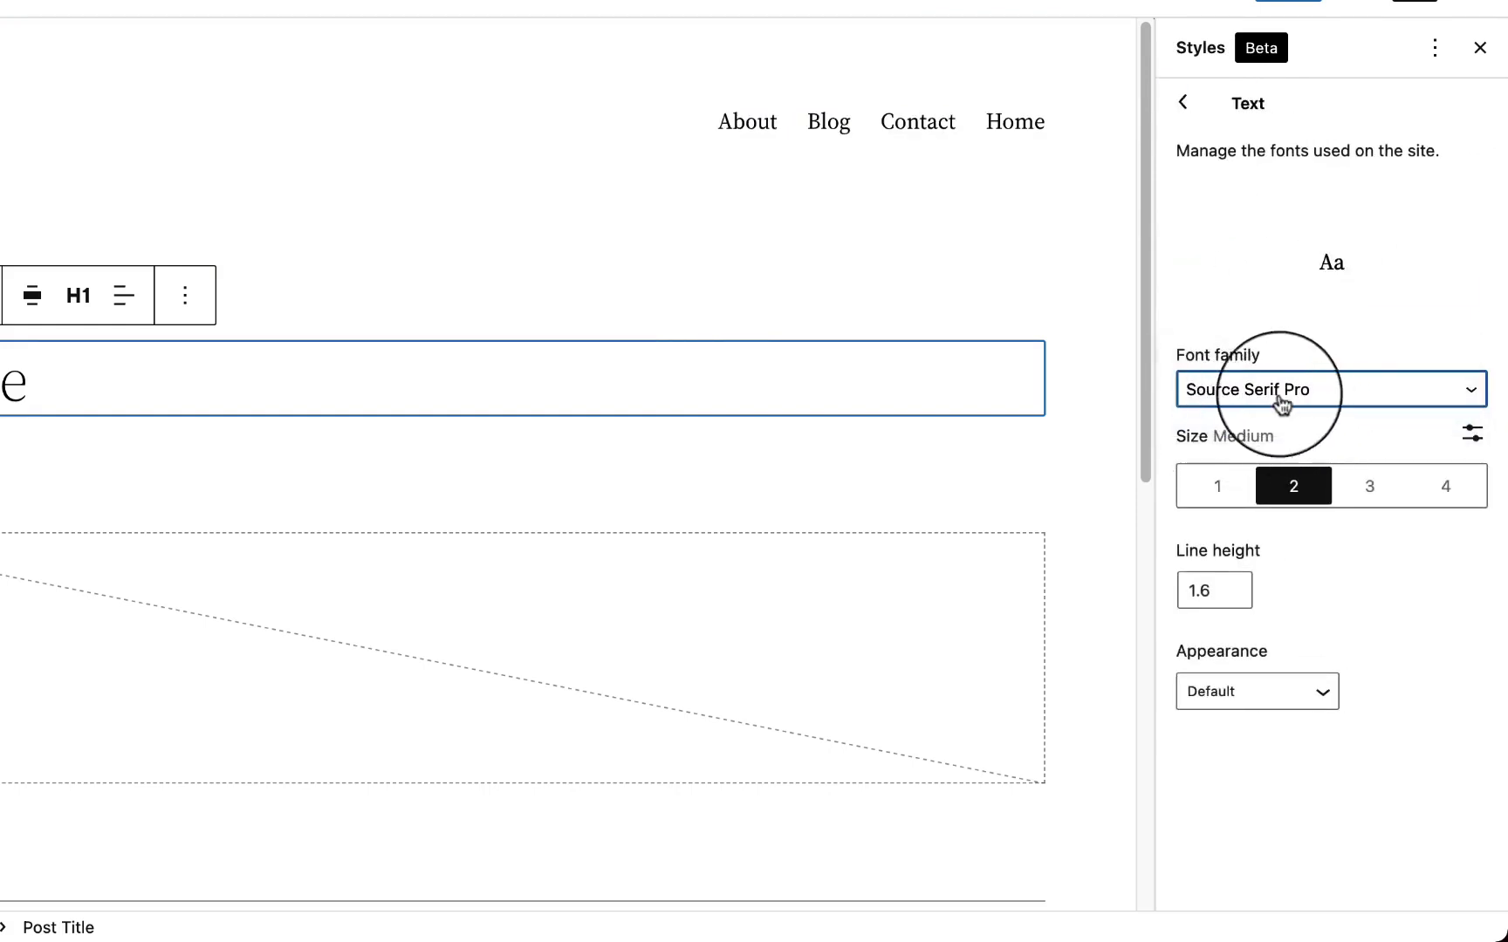
click(1275, 392)
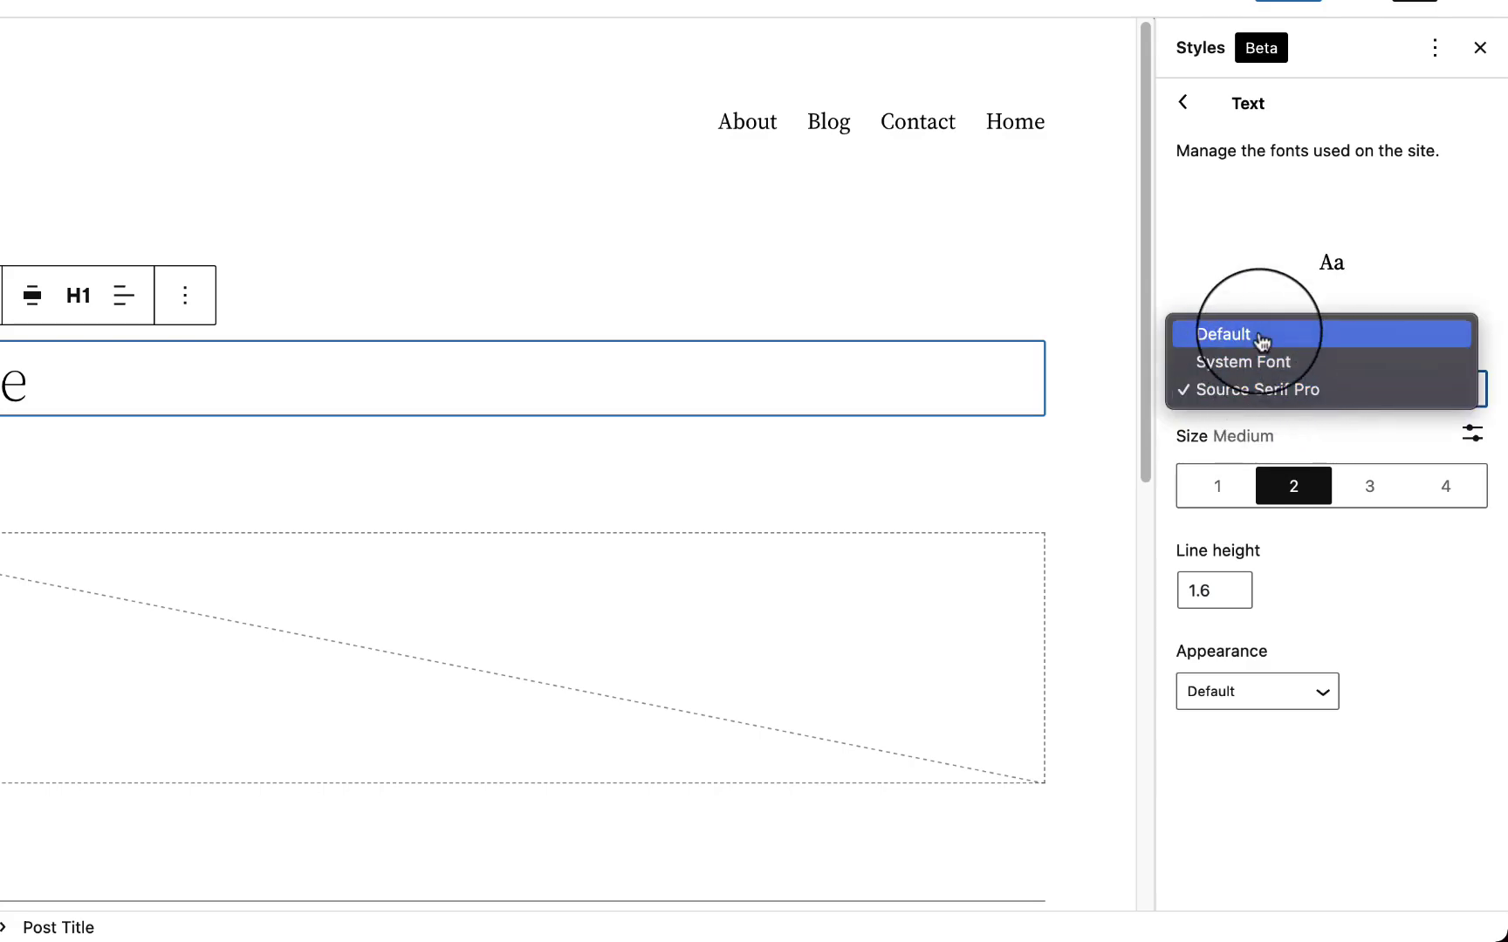
click(1342, 445)
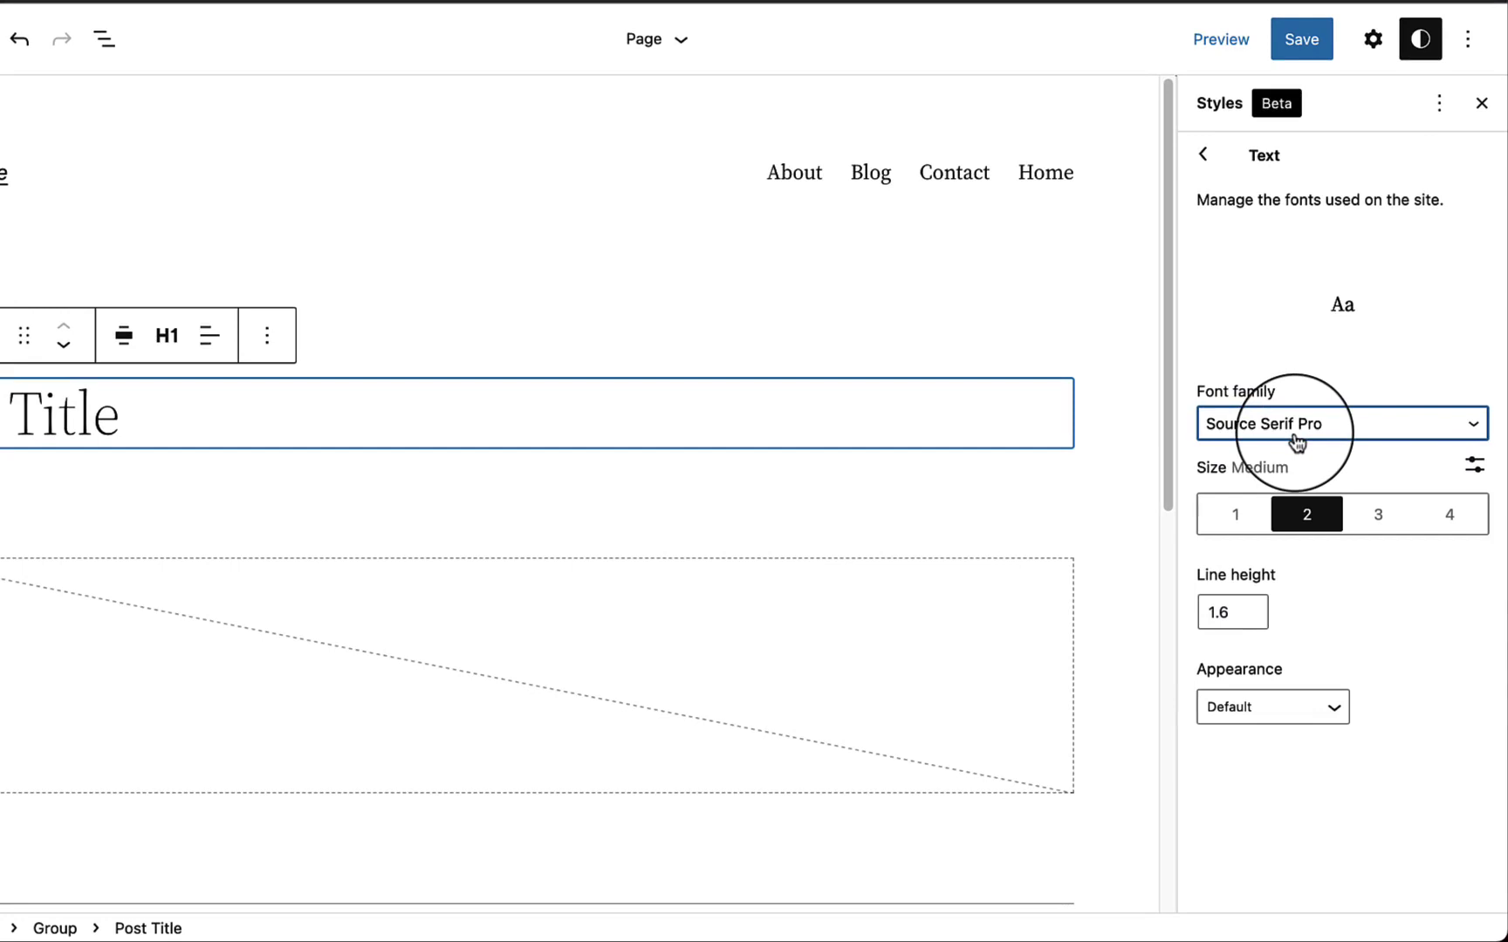
- Set the font family of the Links element to Source Serif Pro in the global typography styles
click(1204, 154)
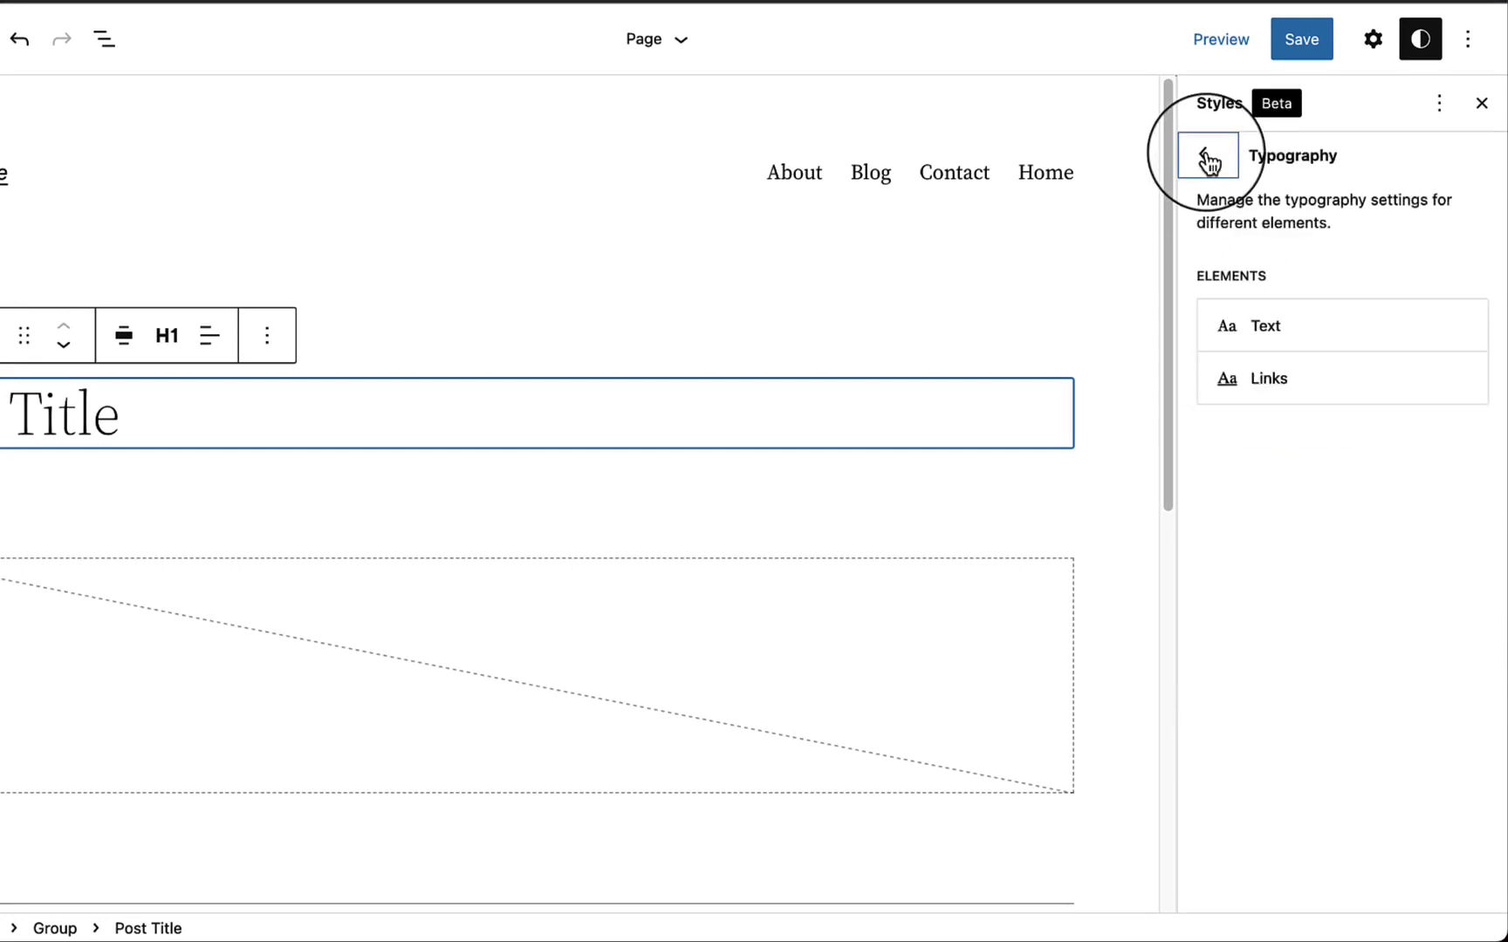
click(1275, 393)
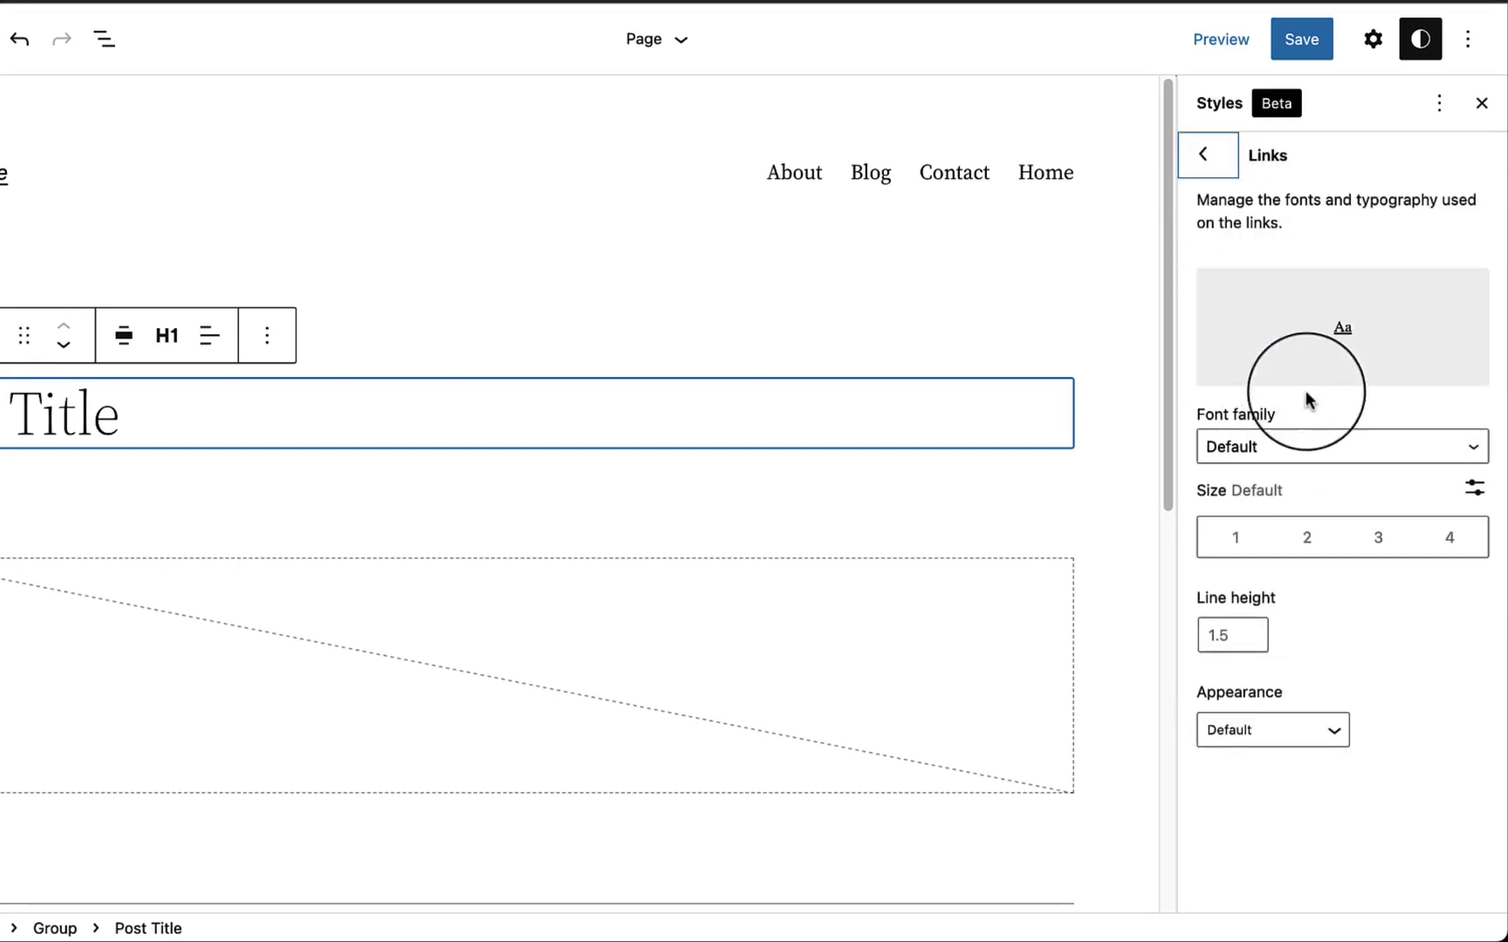
click(1307, 446)
click(1300, 499)
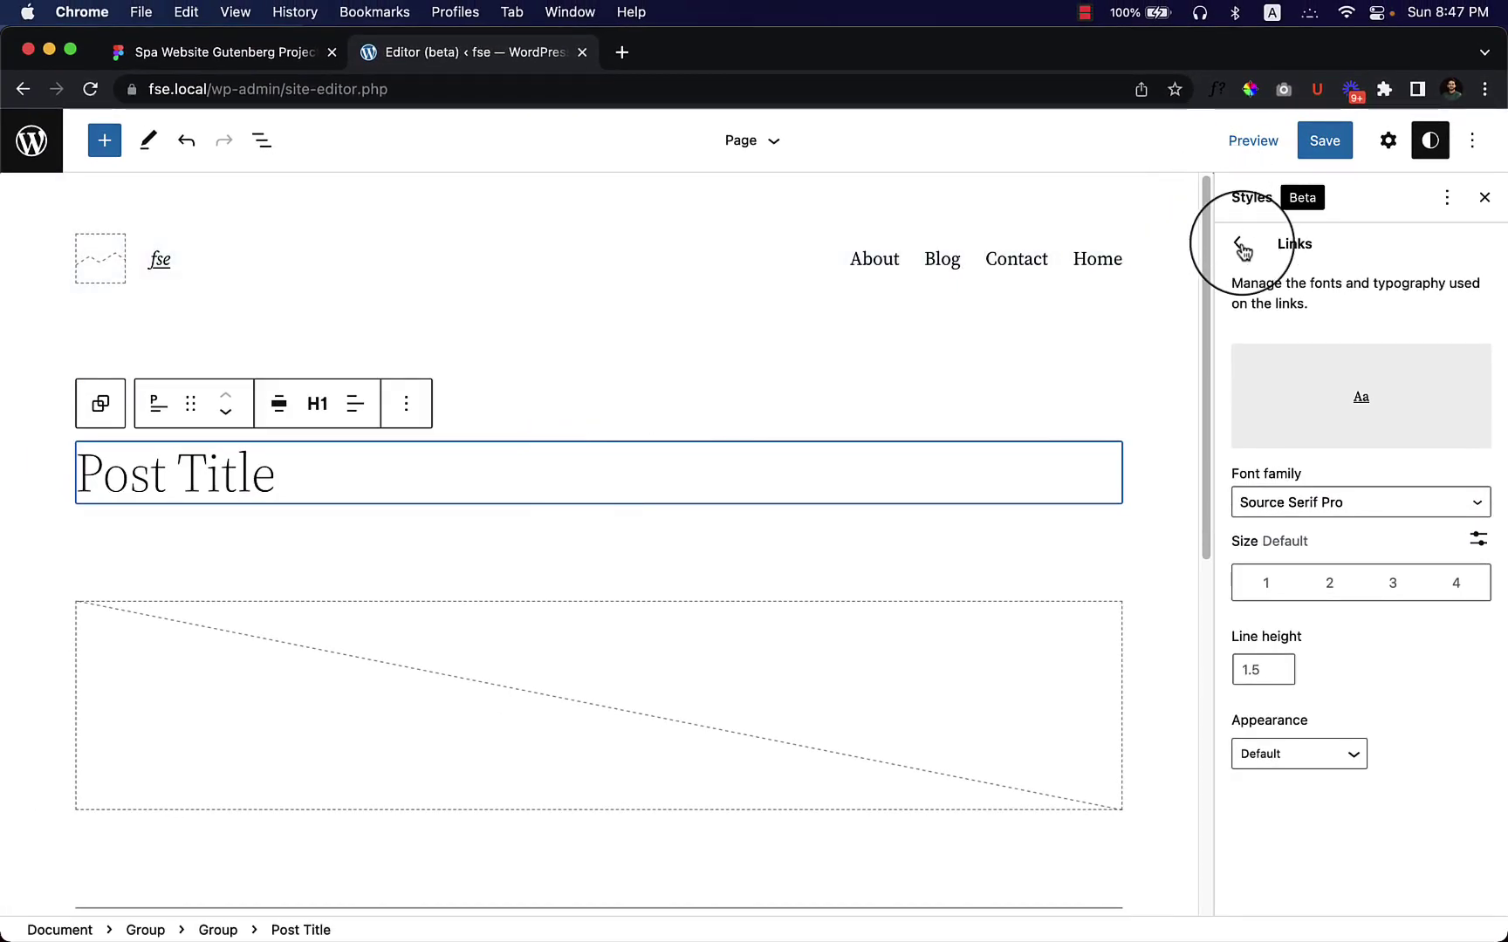
- Return to the global styles overview and save the site's custom styles
click(1239, 246)
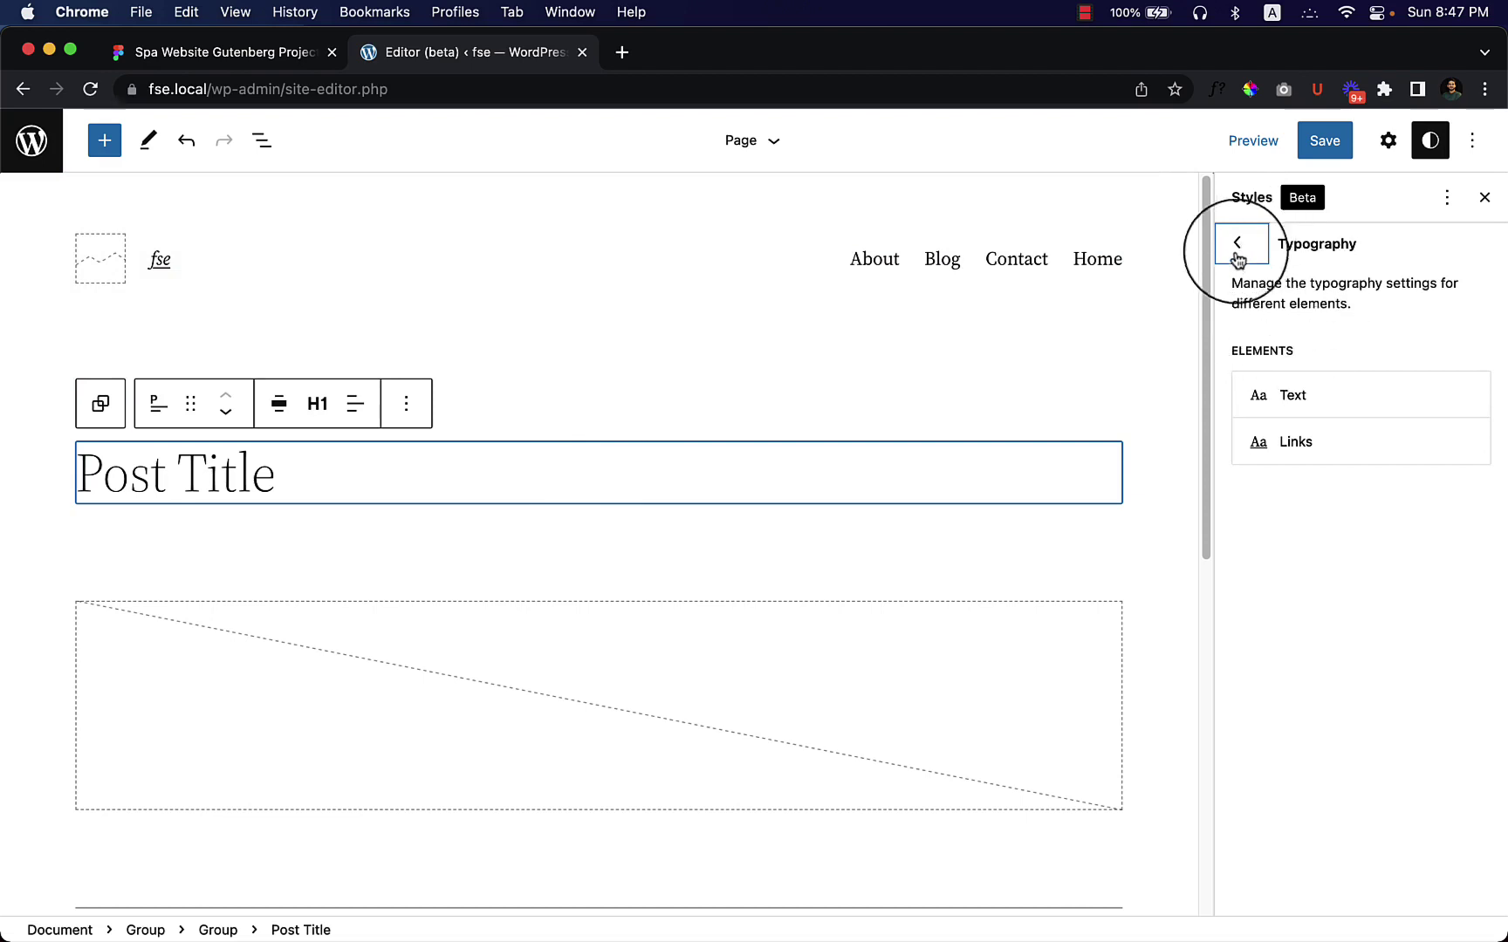
click(1237, 249)
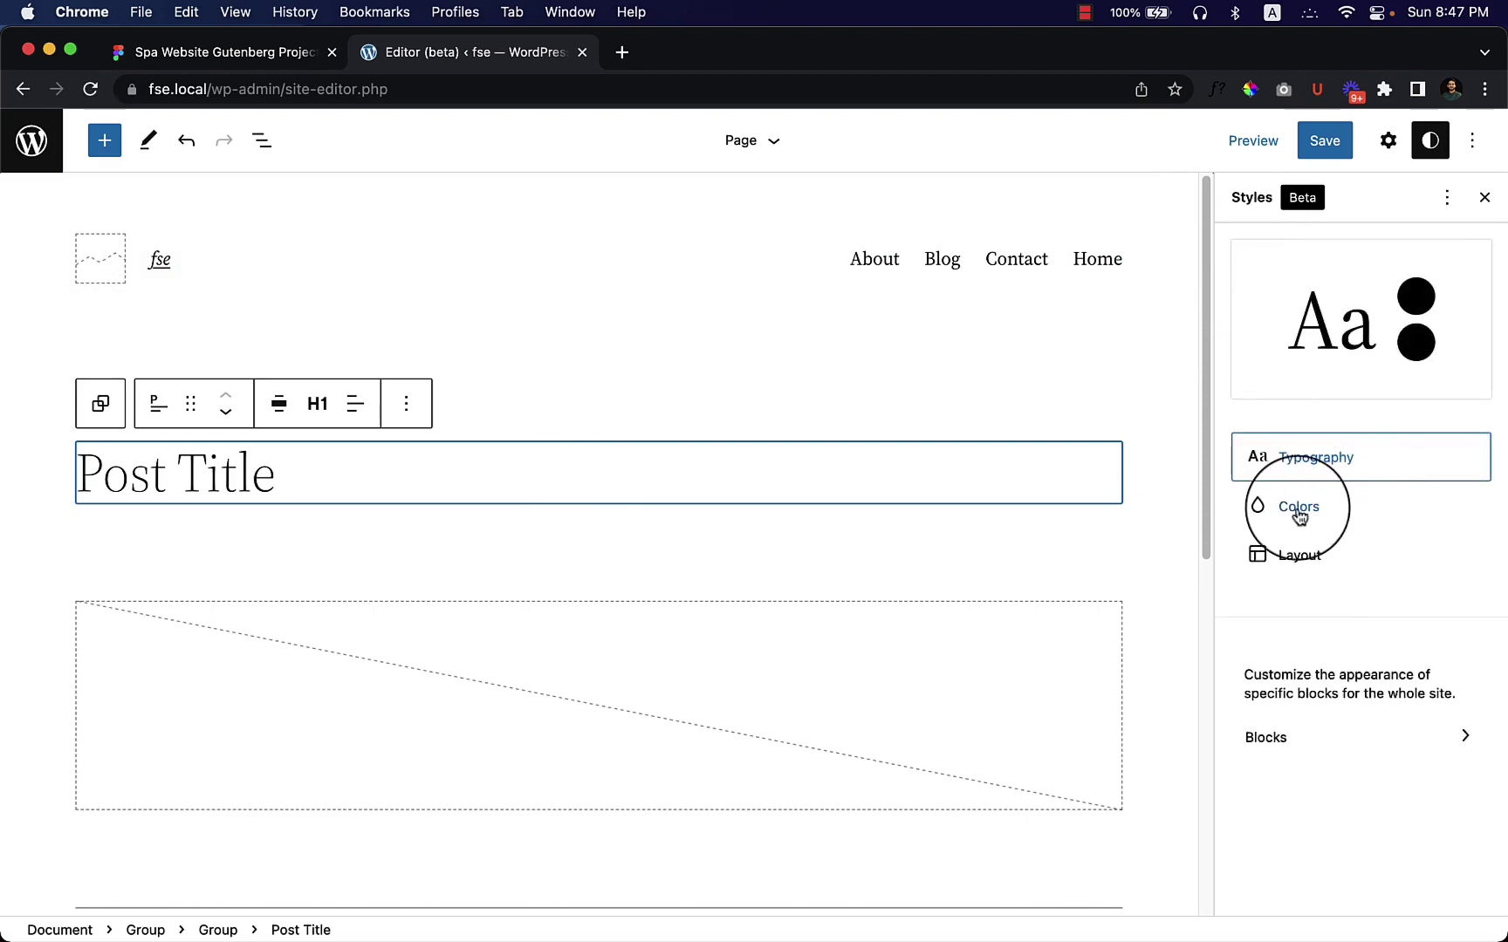
click(1338, 153)
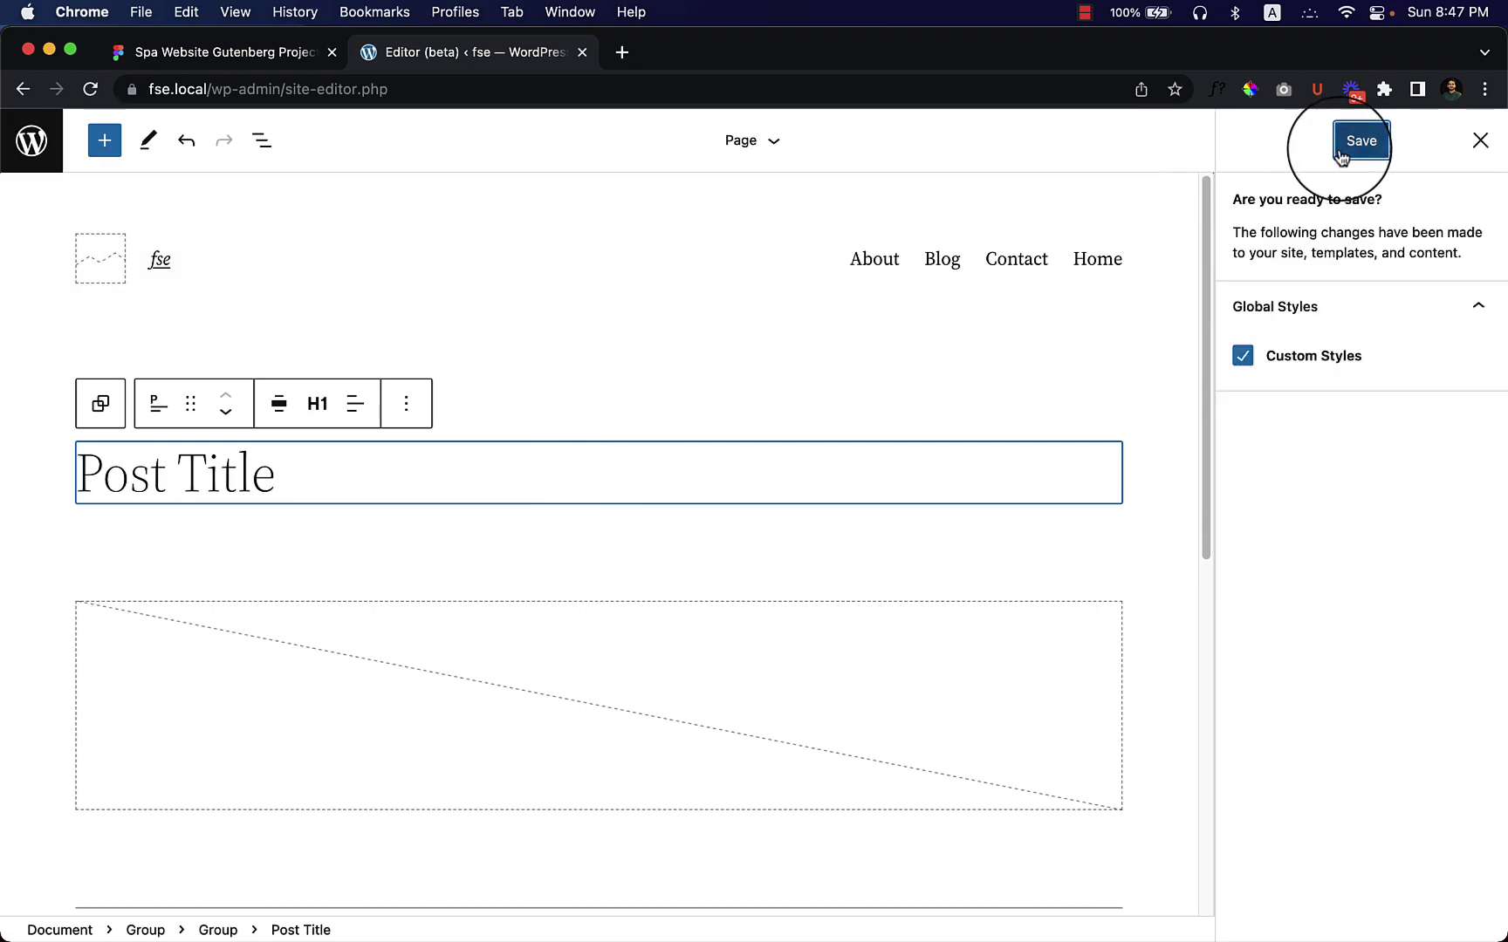
click(1342, 153)
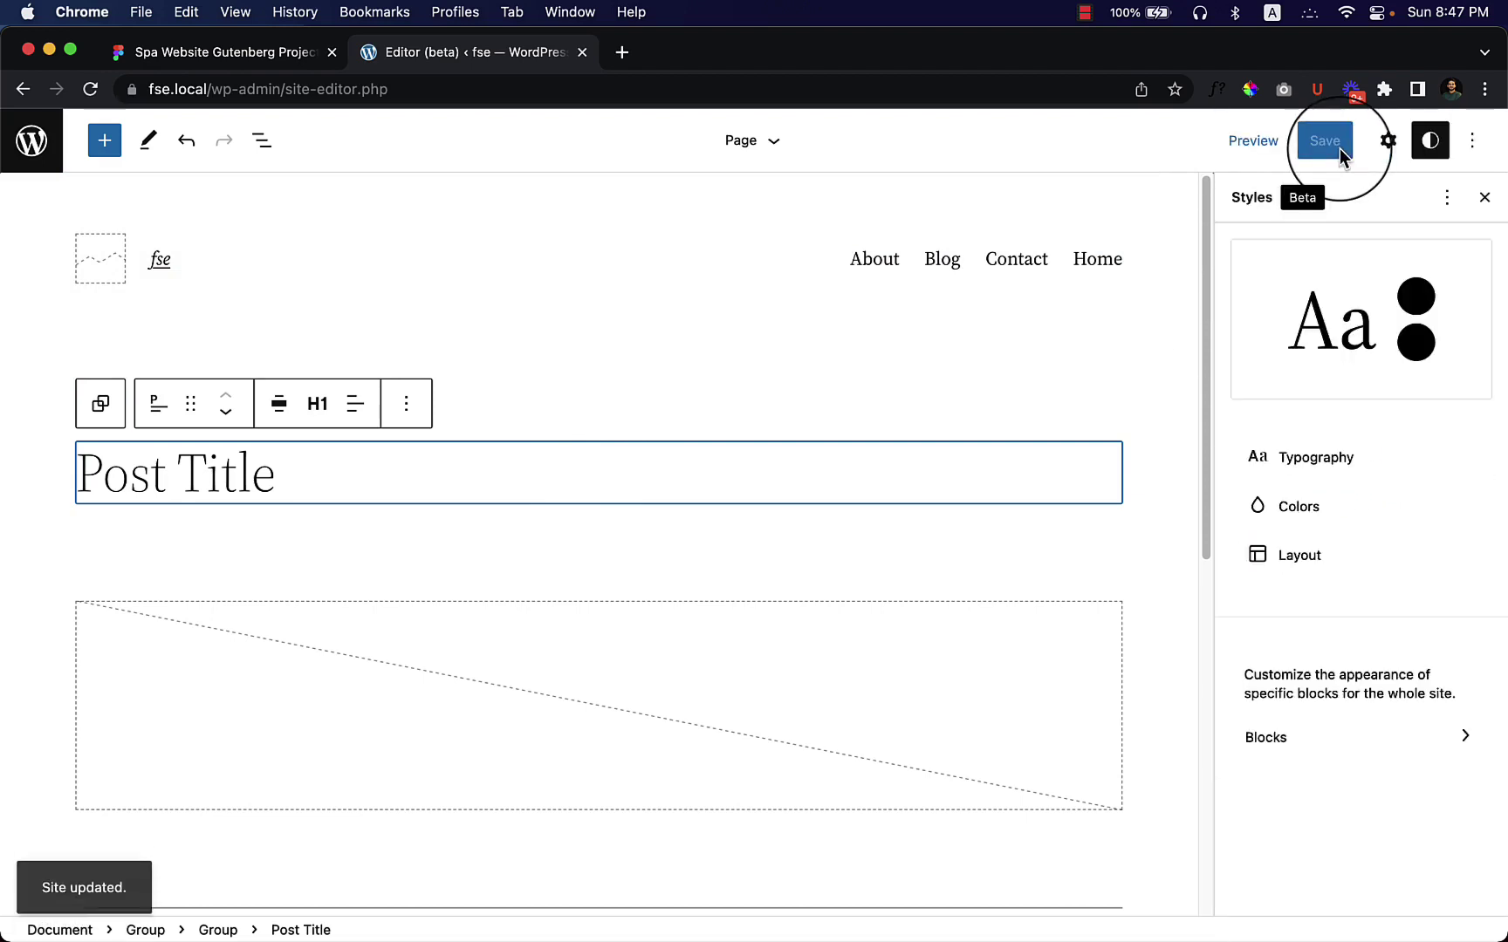
- Open the site-wide block styles and view the Buttons block's style options
click(1313, 749)
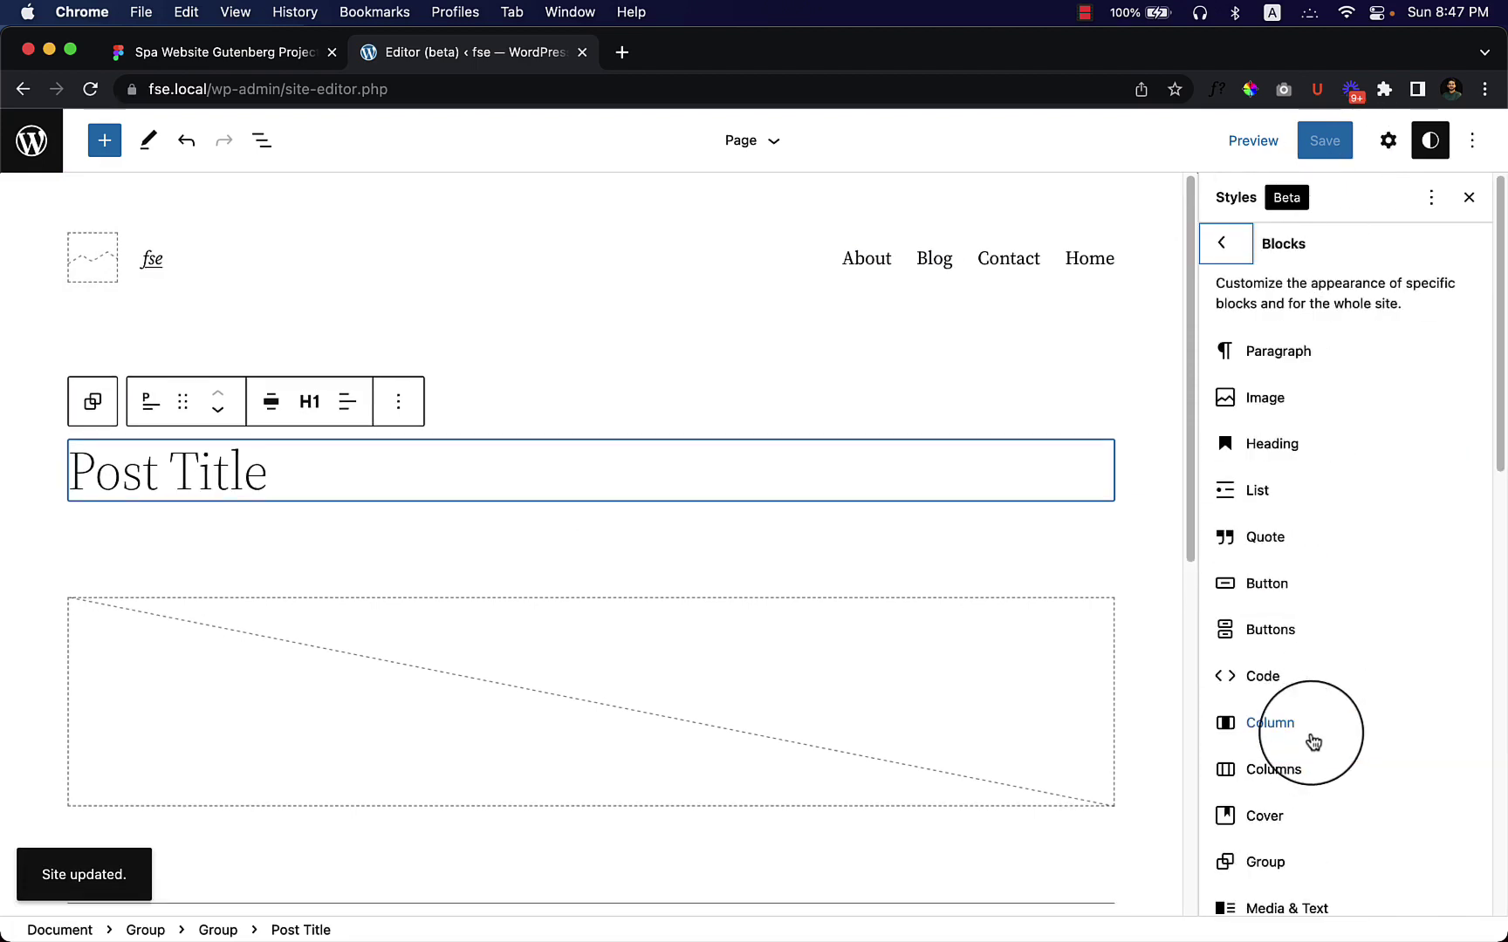
click(1283, 635)
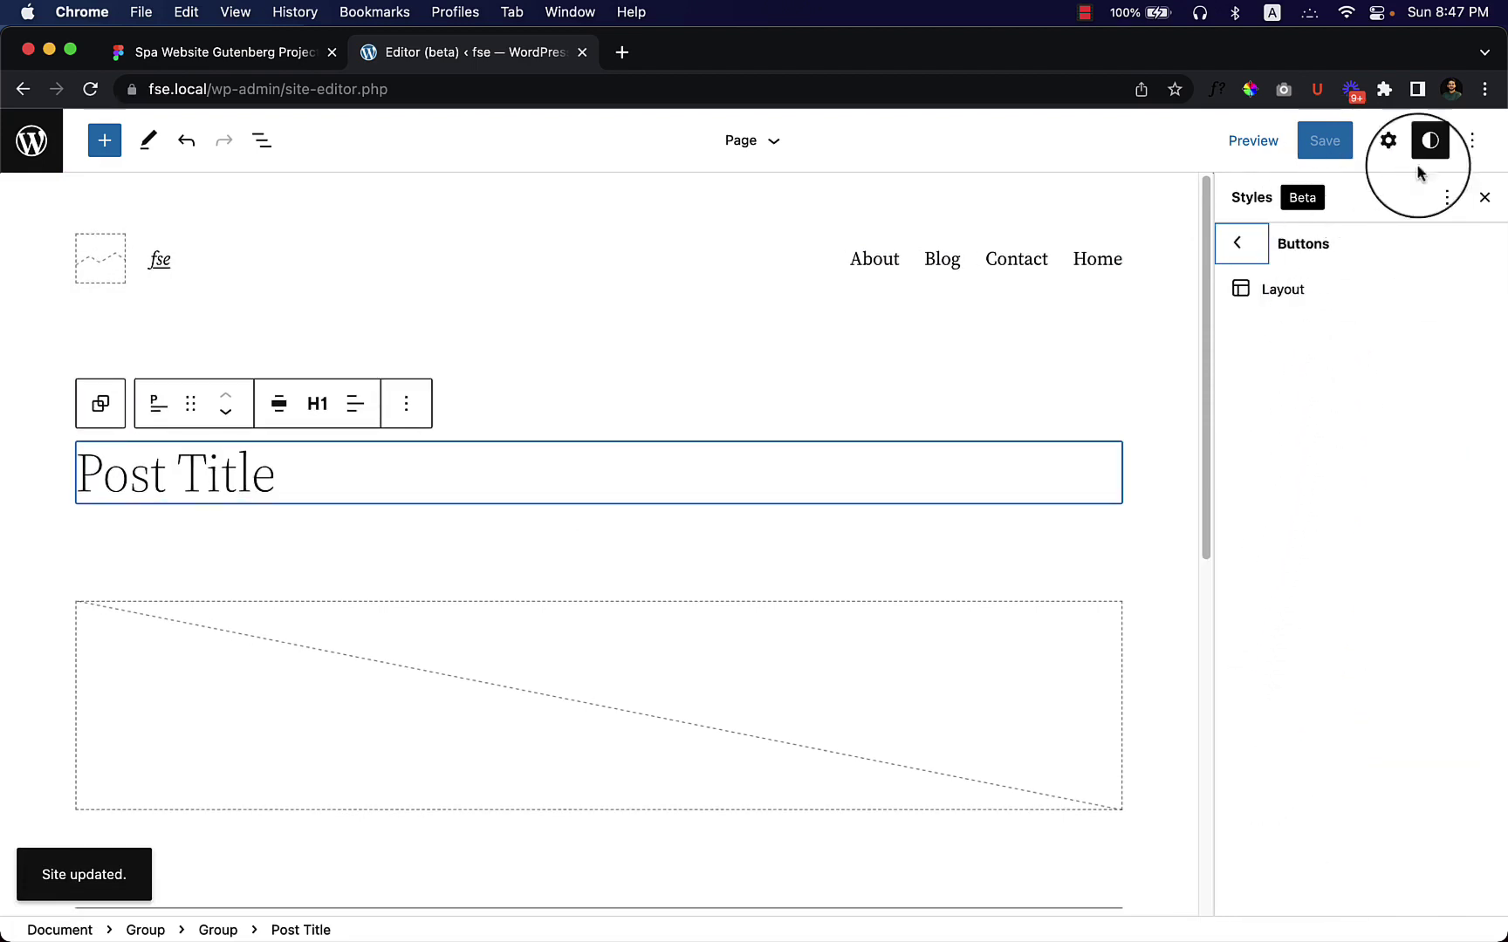
- Check the layout options of the Buttons block and return to the list of block styles
click(1288, 289)
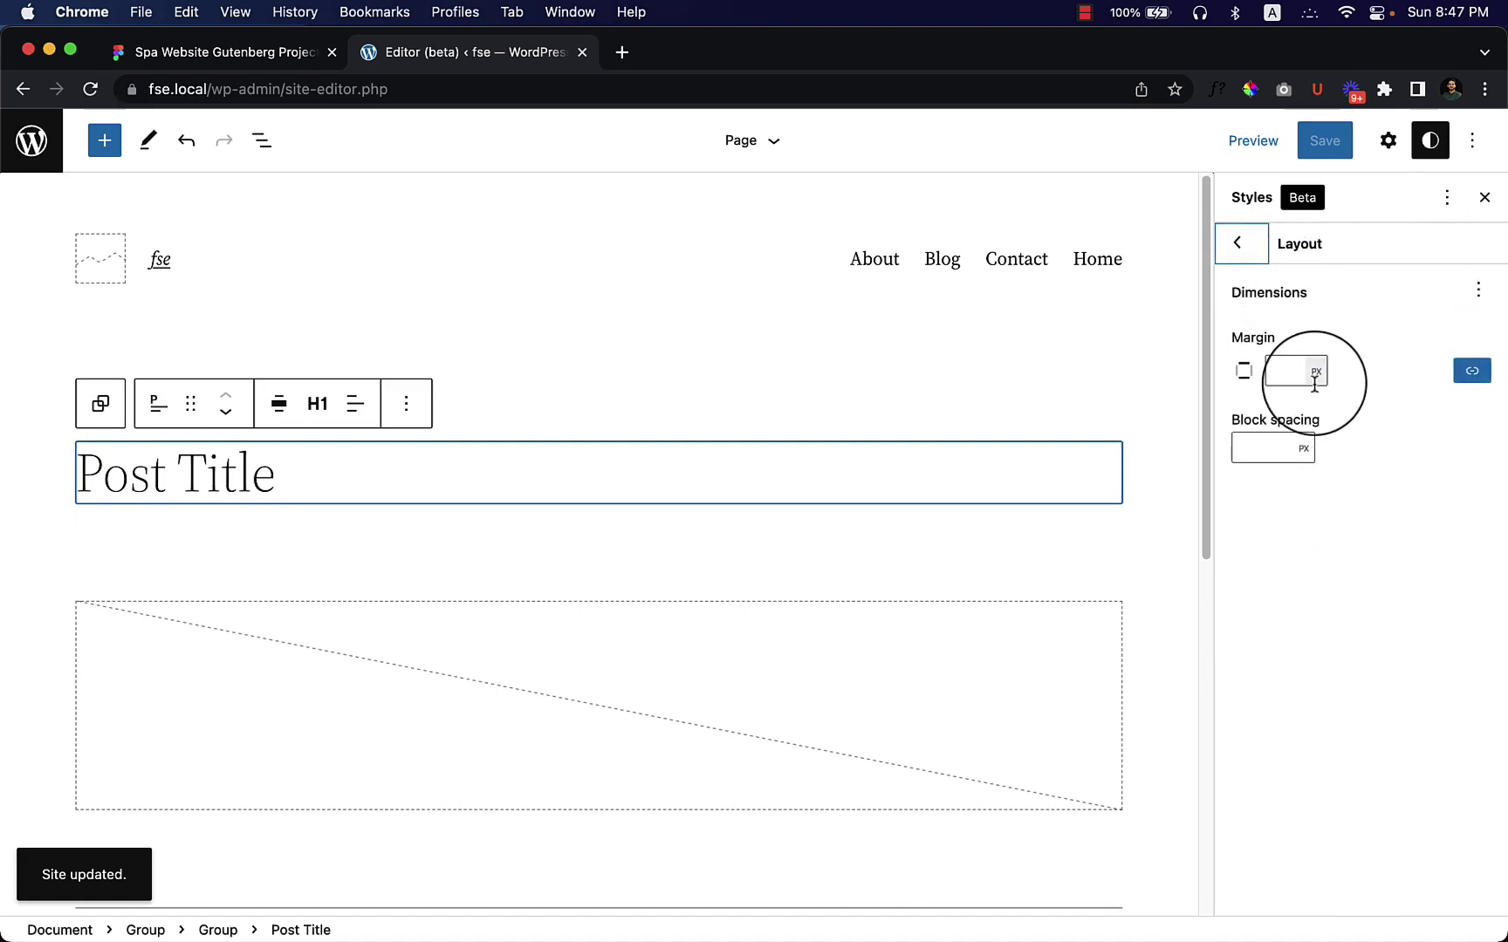
click(1237, 242)
click(1222, 244)
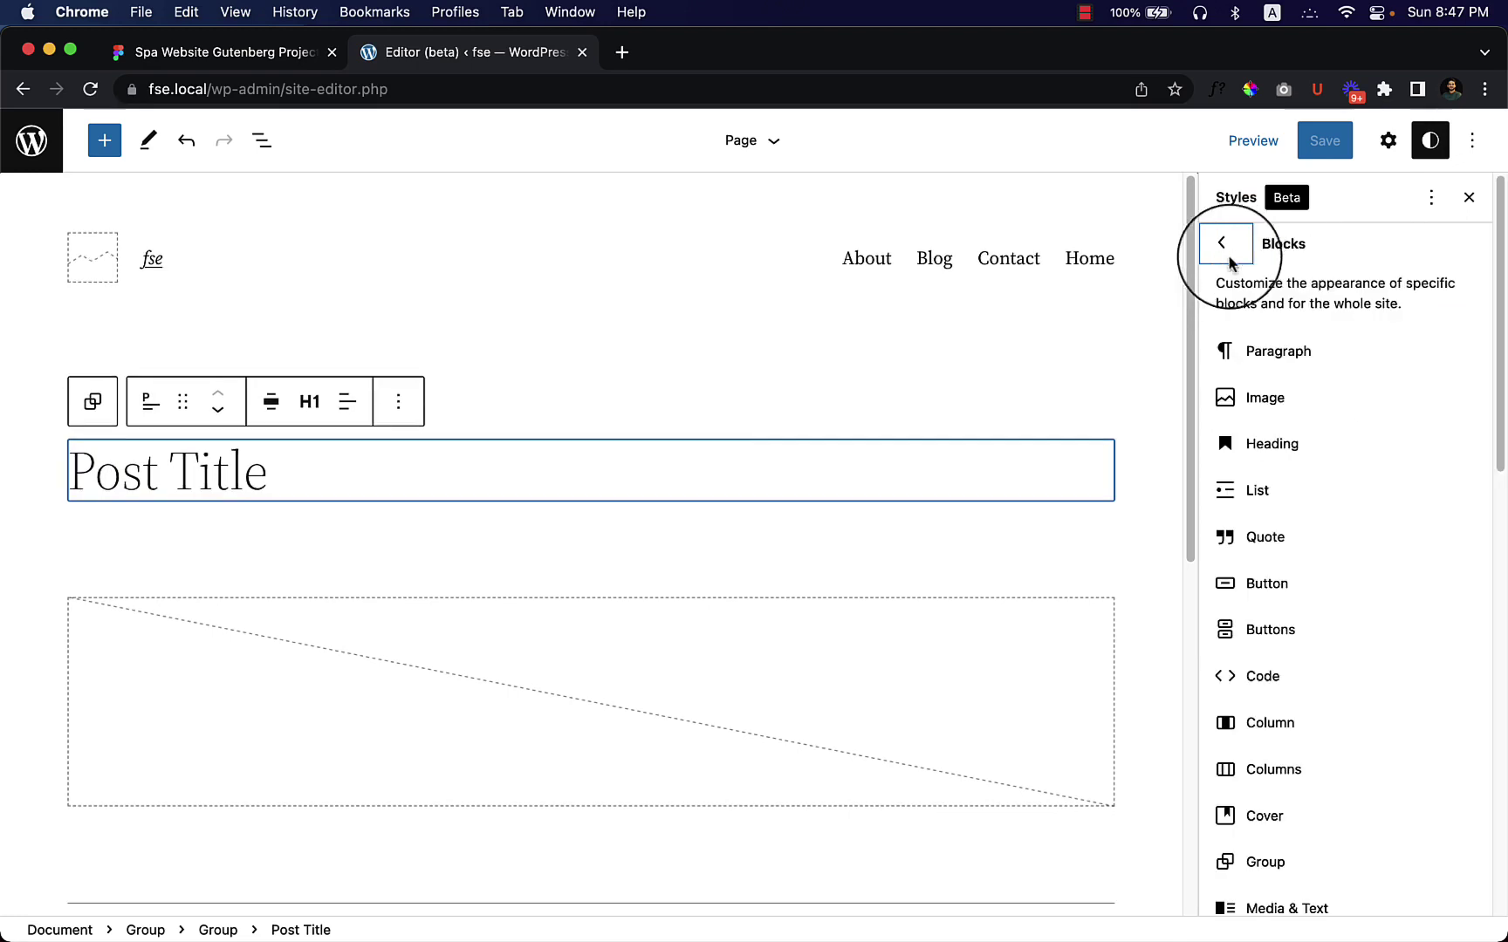
- Insert a Buttons block above the Post Title and label its button "Test Button"
click(578, 624)
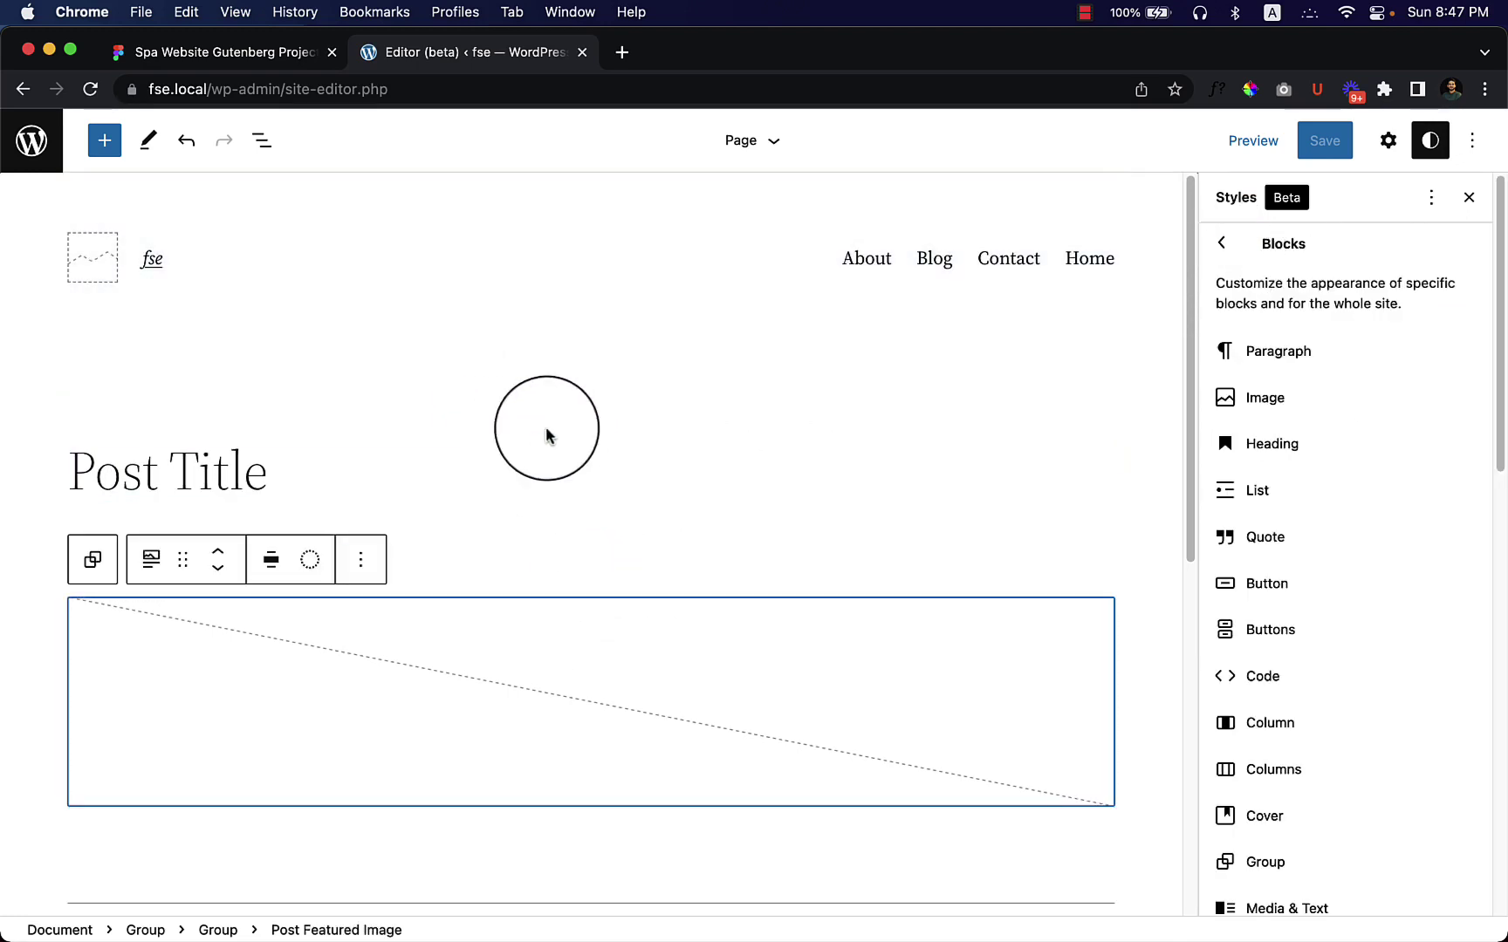
click(597, 423)
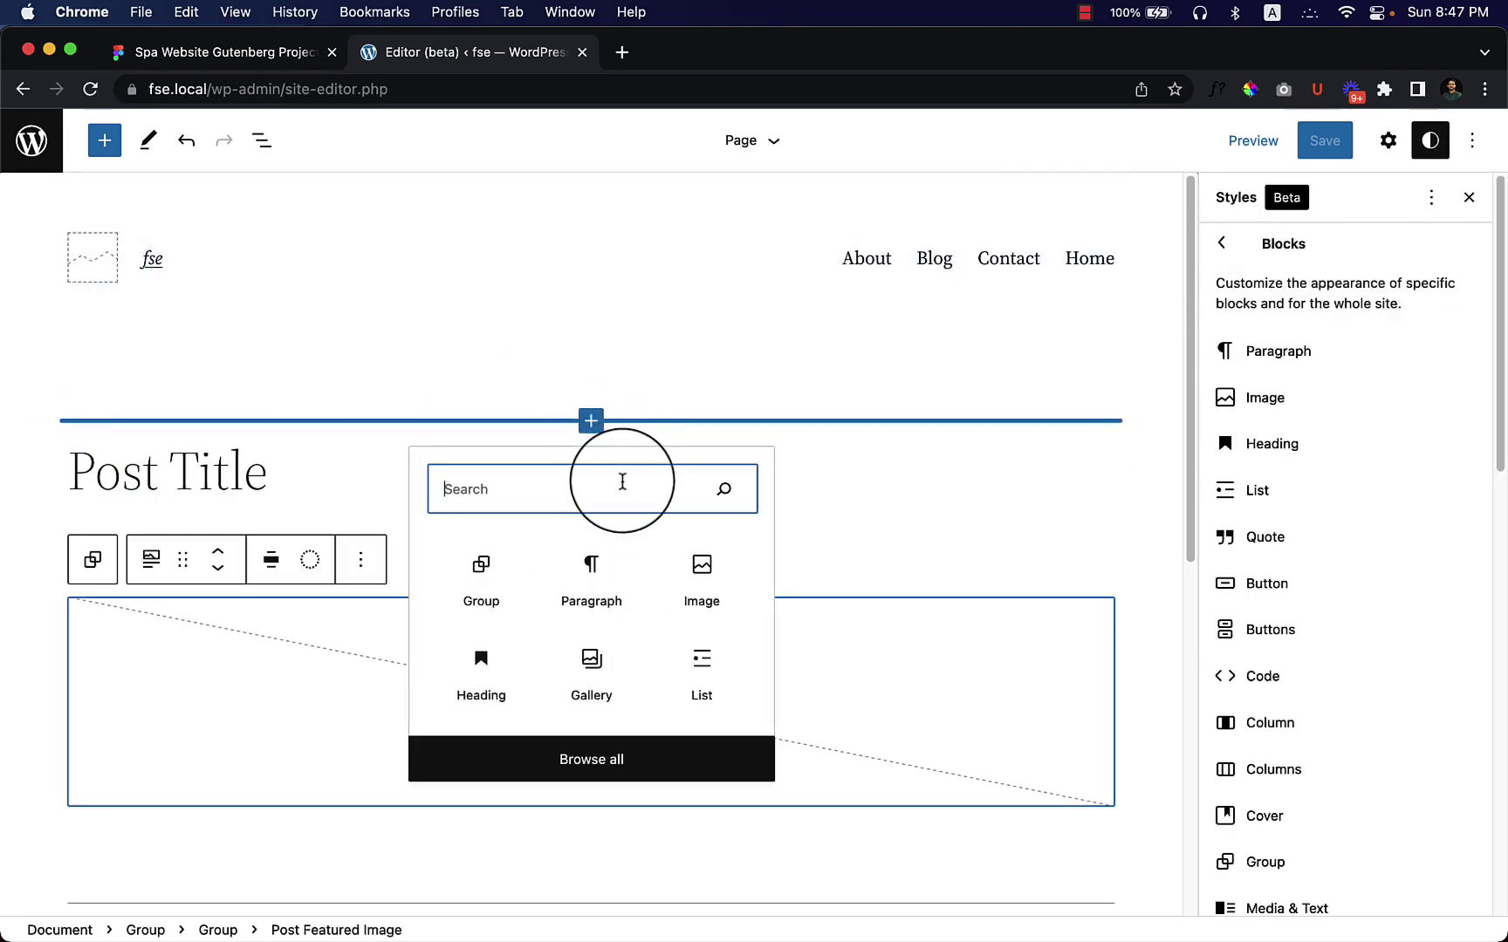
text(but)
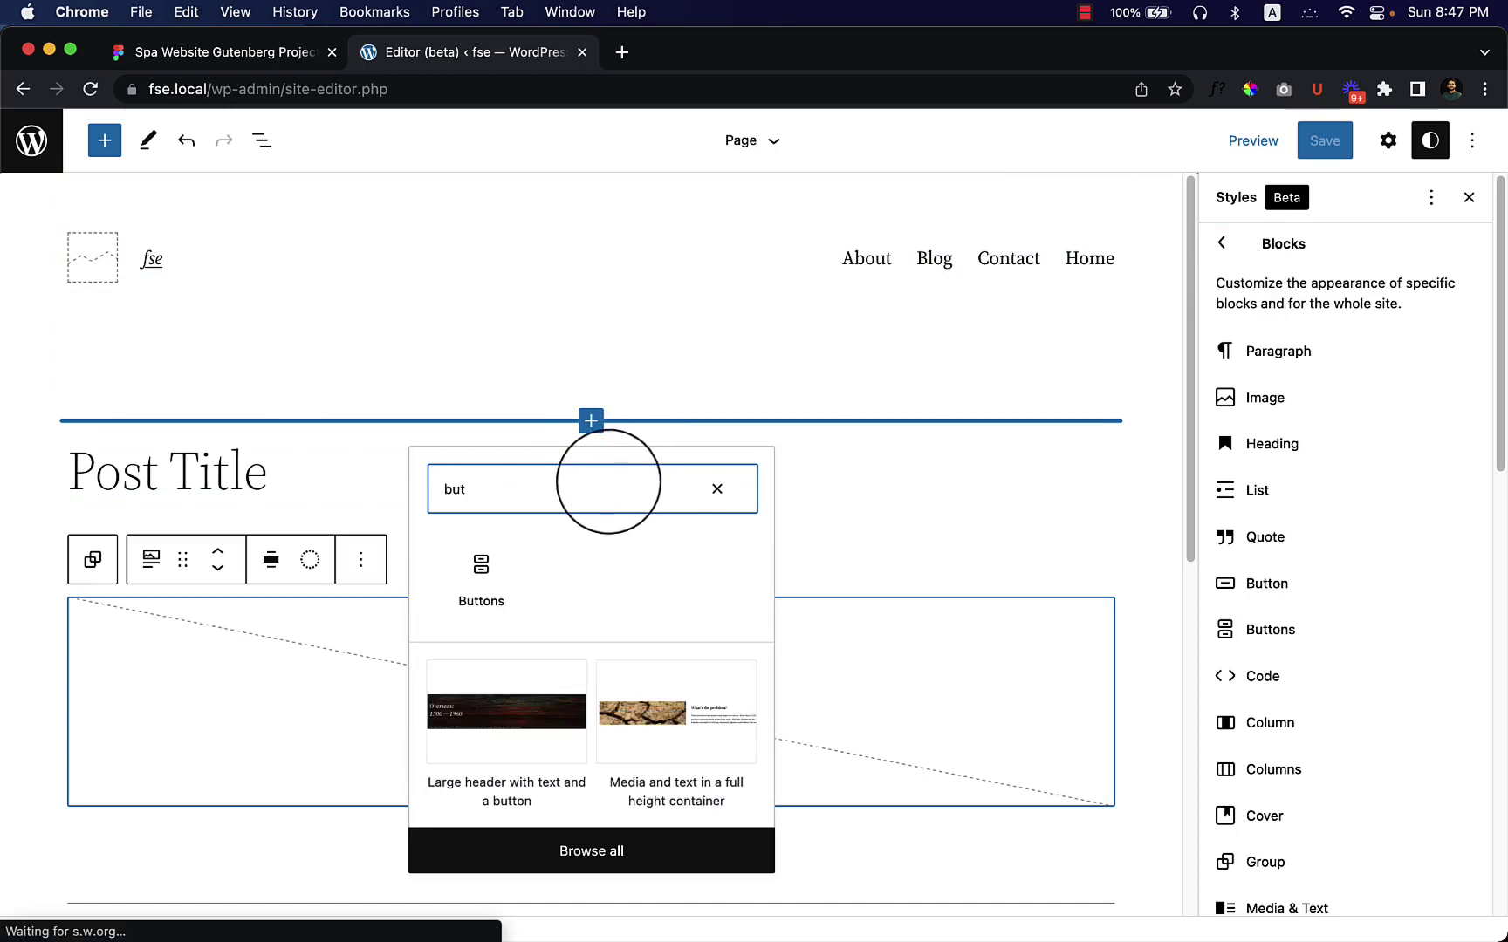
click(489, 609)
click(139, 458)
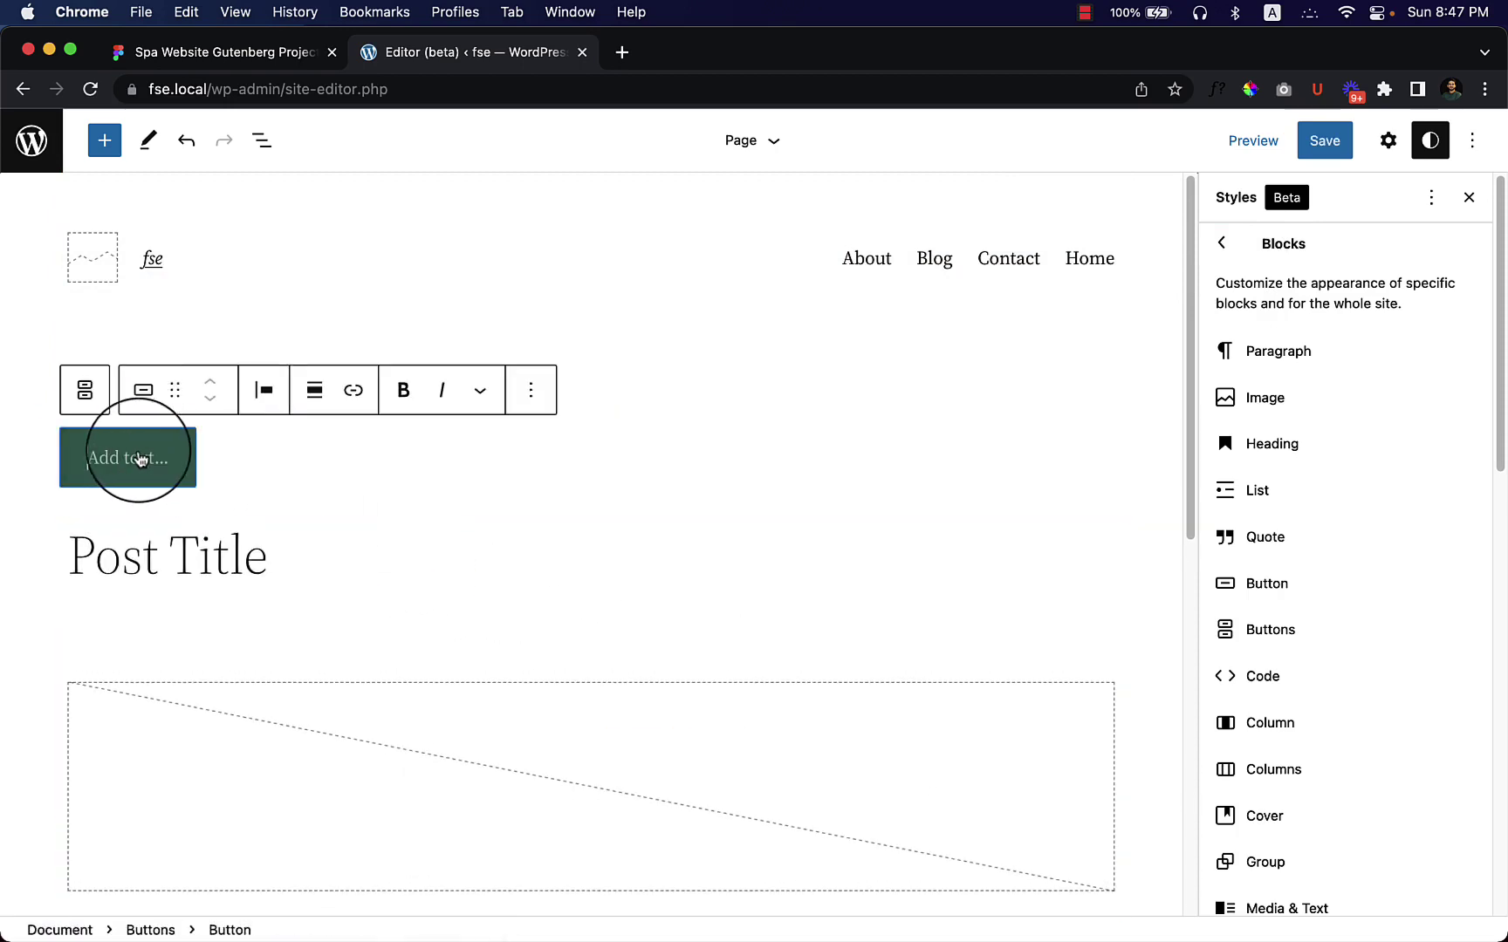
text(Test Button)
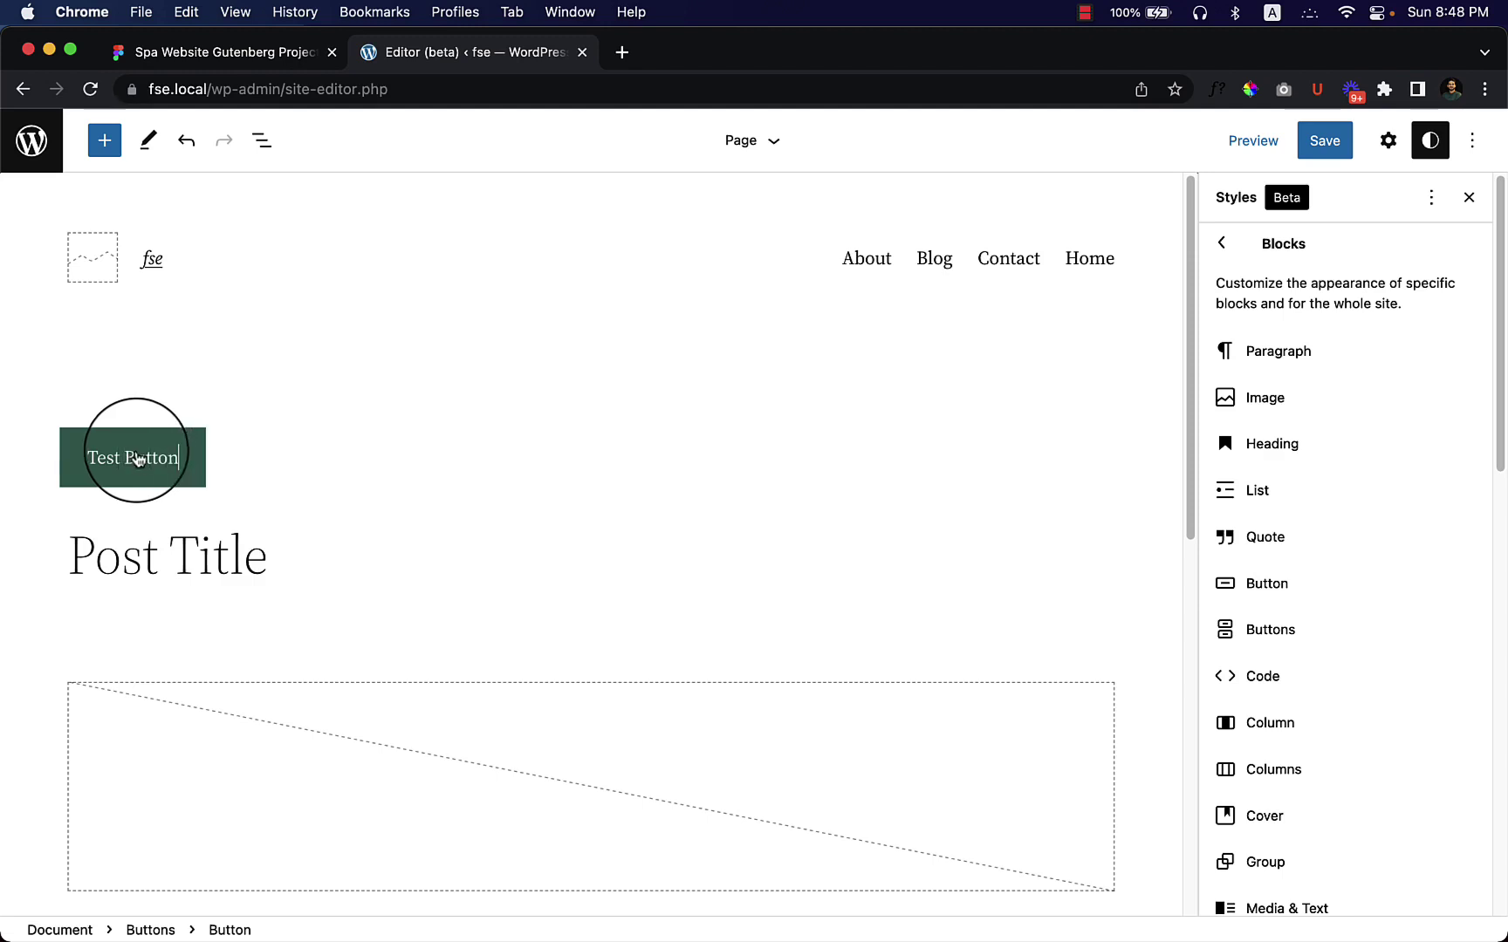
click(317, 474)
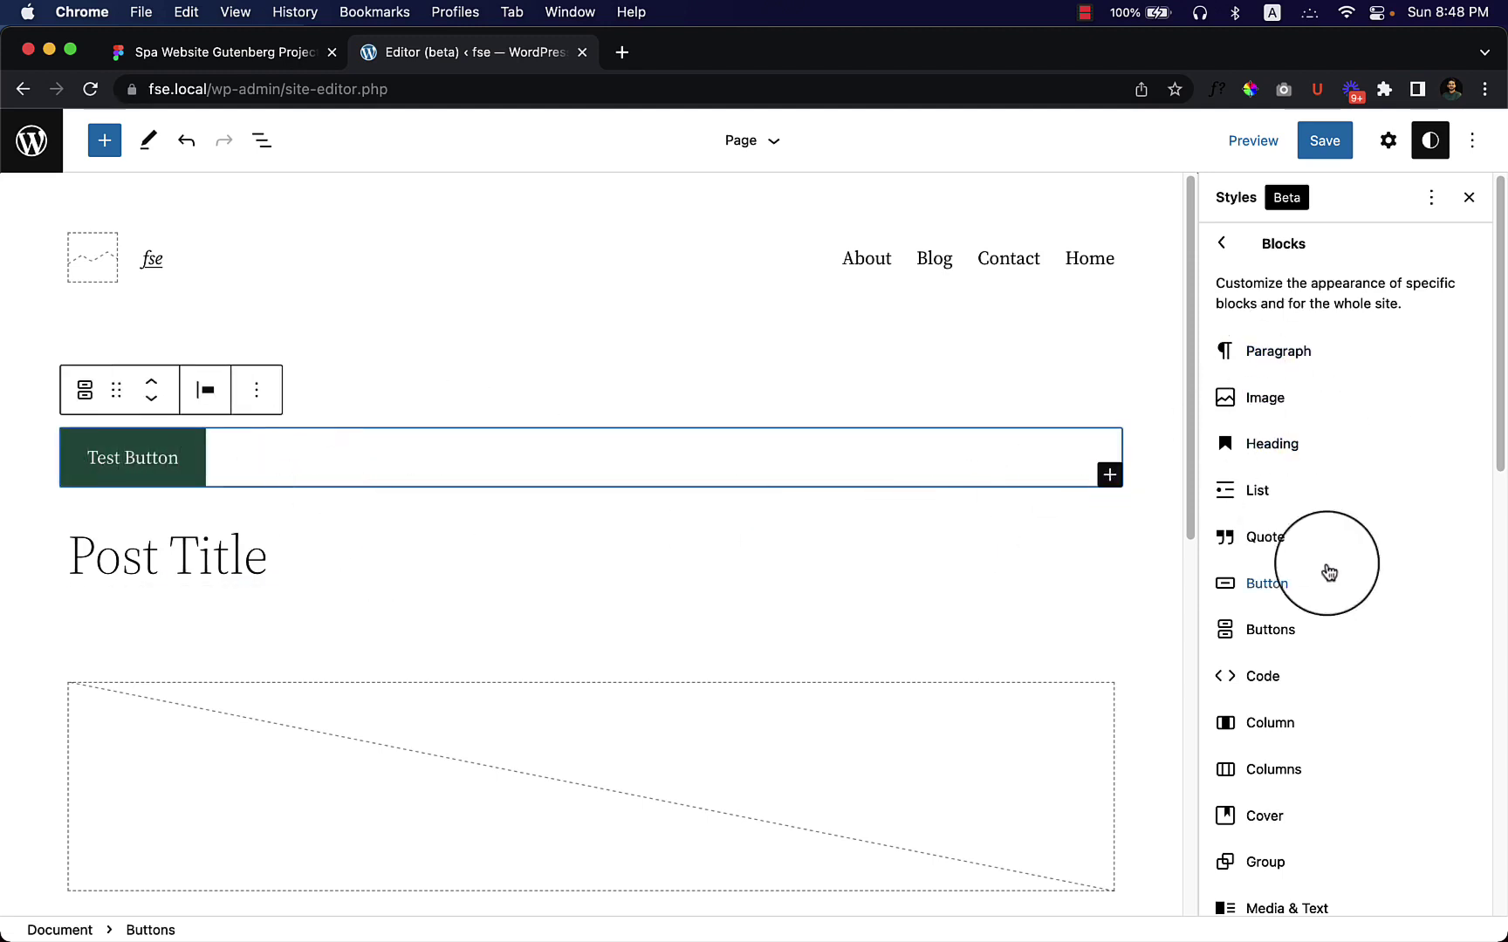
- Review the site-wide color settings and open the site-wide styles of the Button block
click(1222, 243)
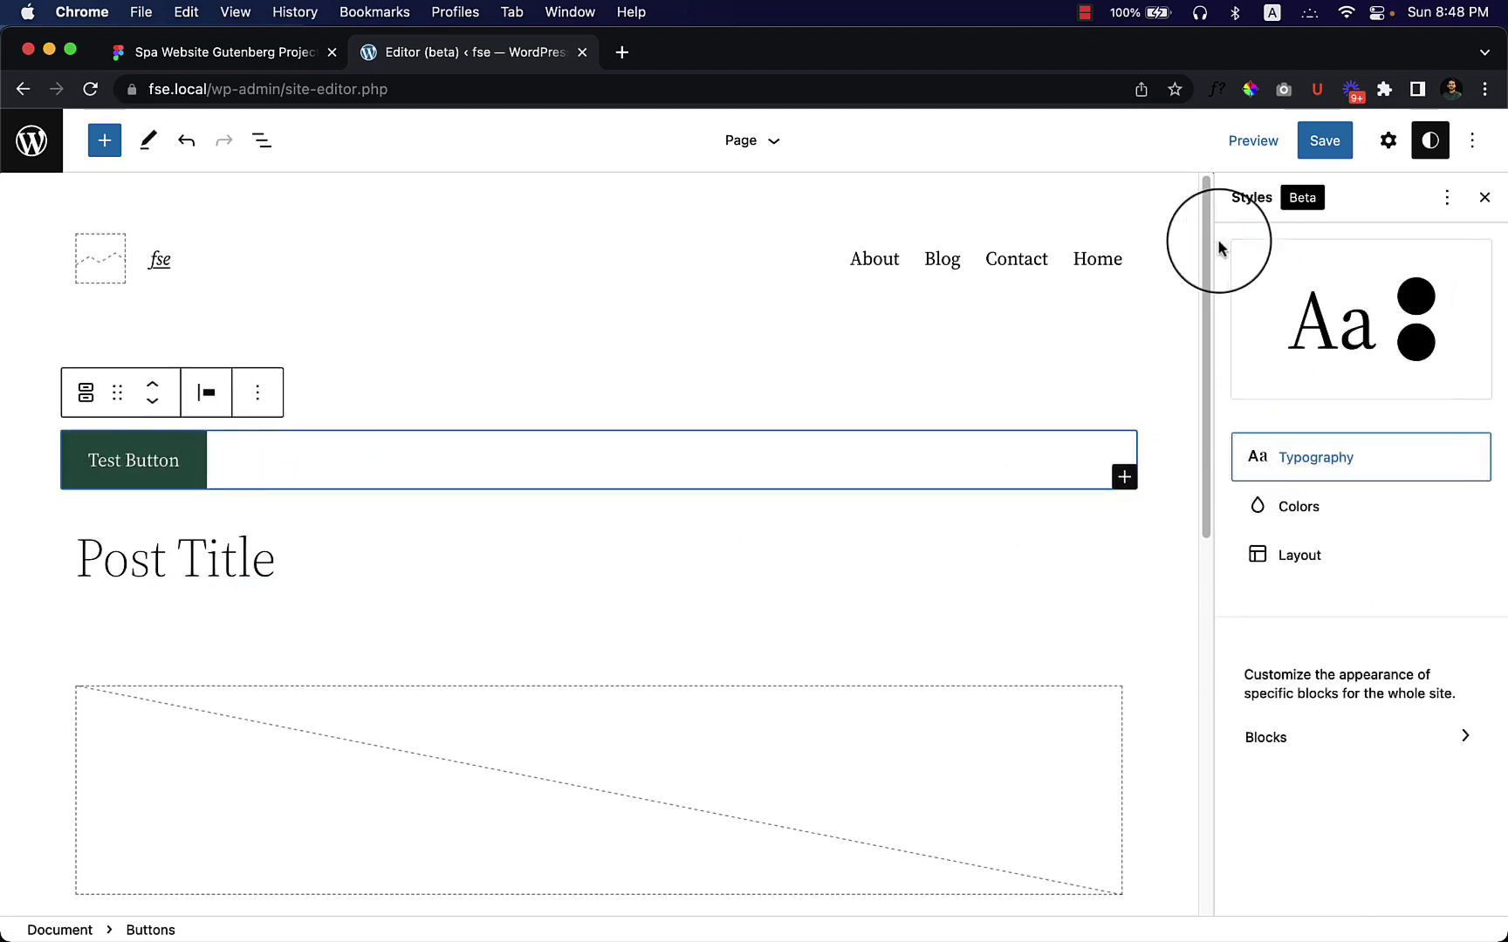
click(1309, 515)
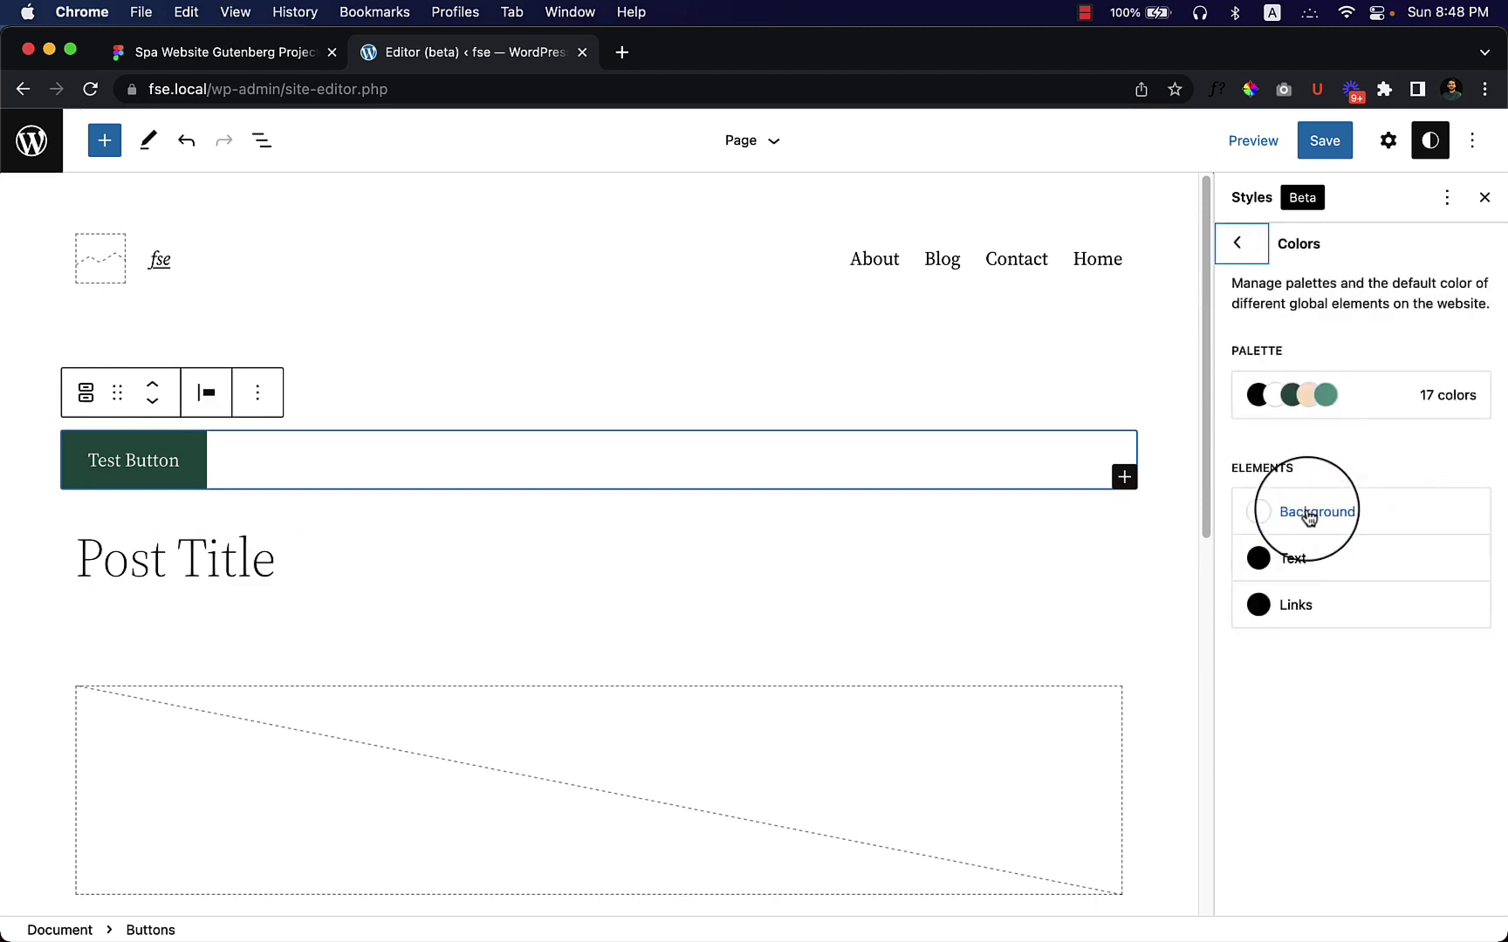
click(1237, 243)
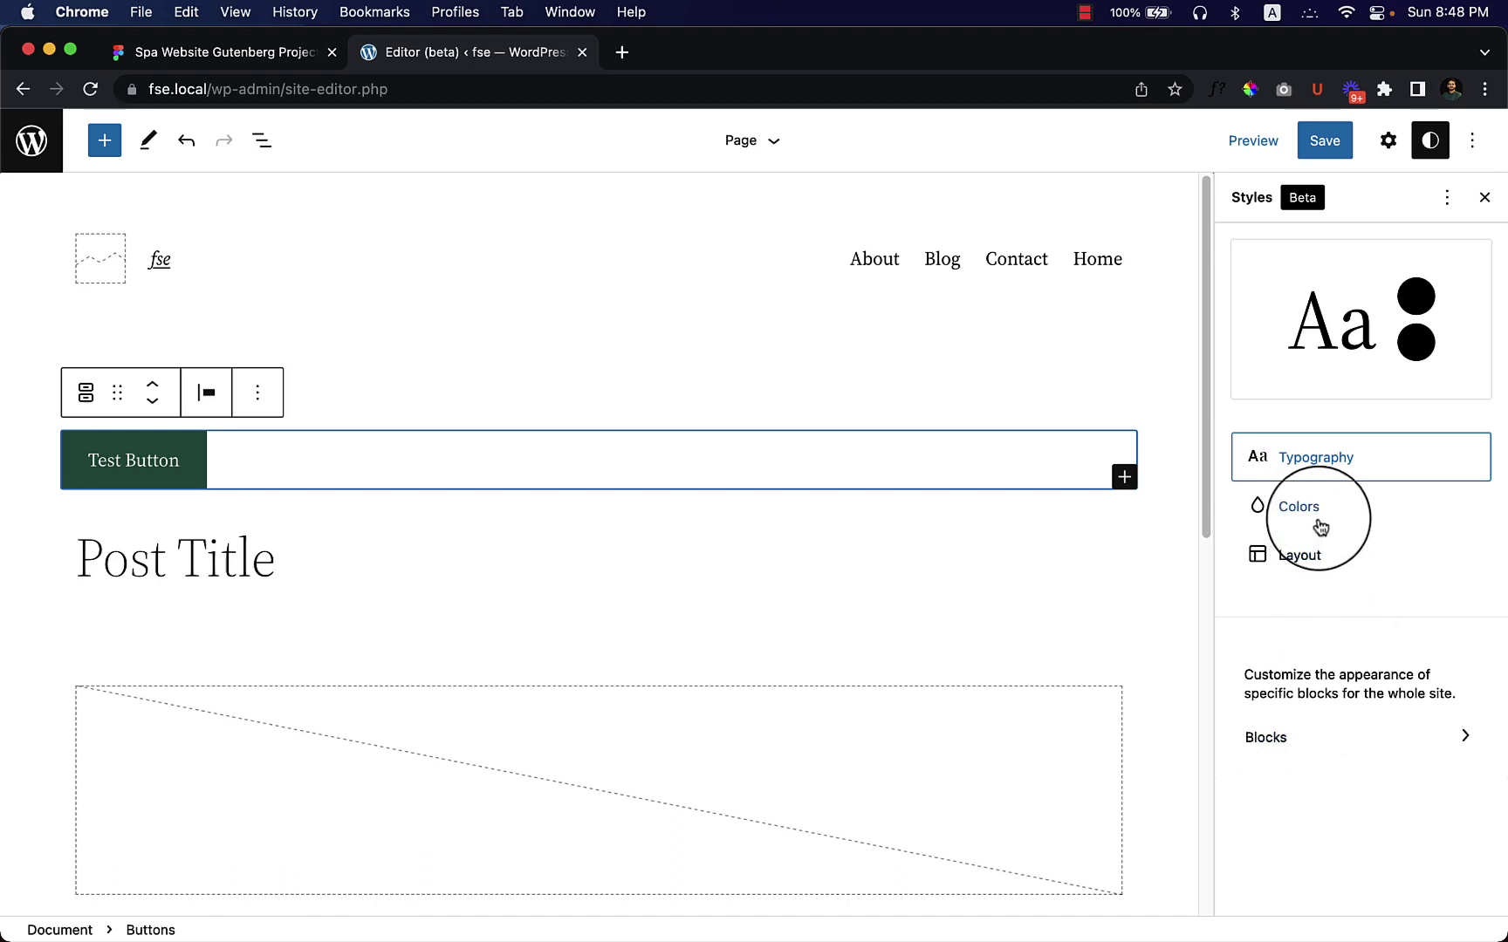
click(1324, 752)
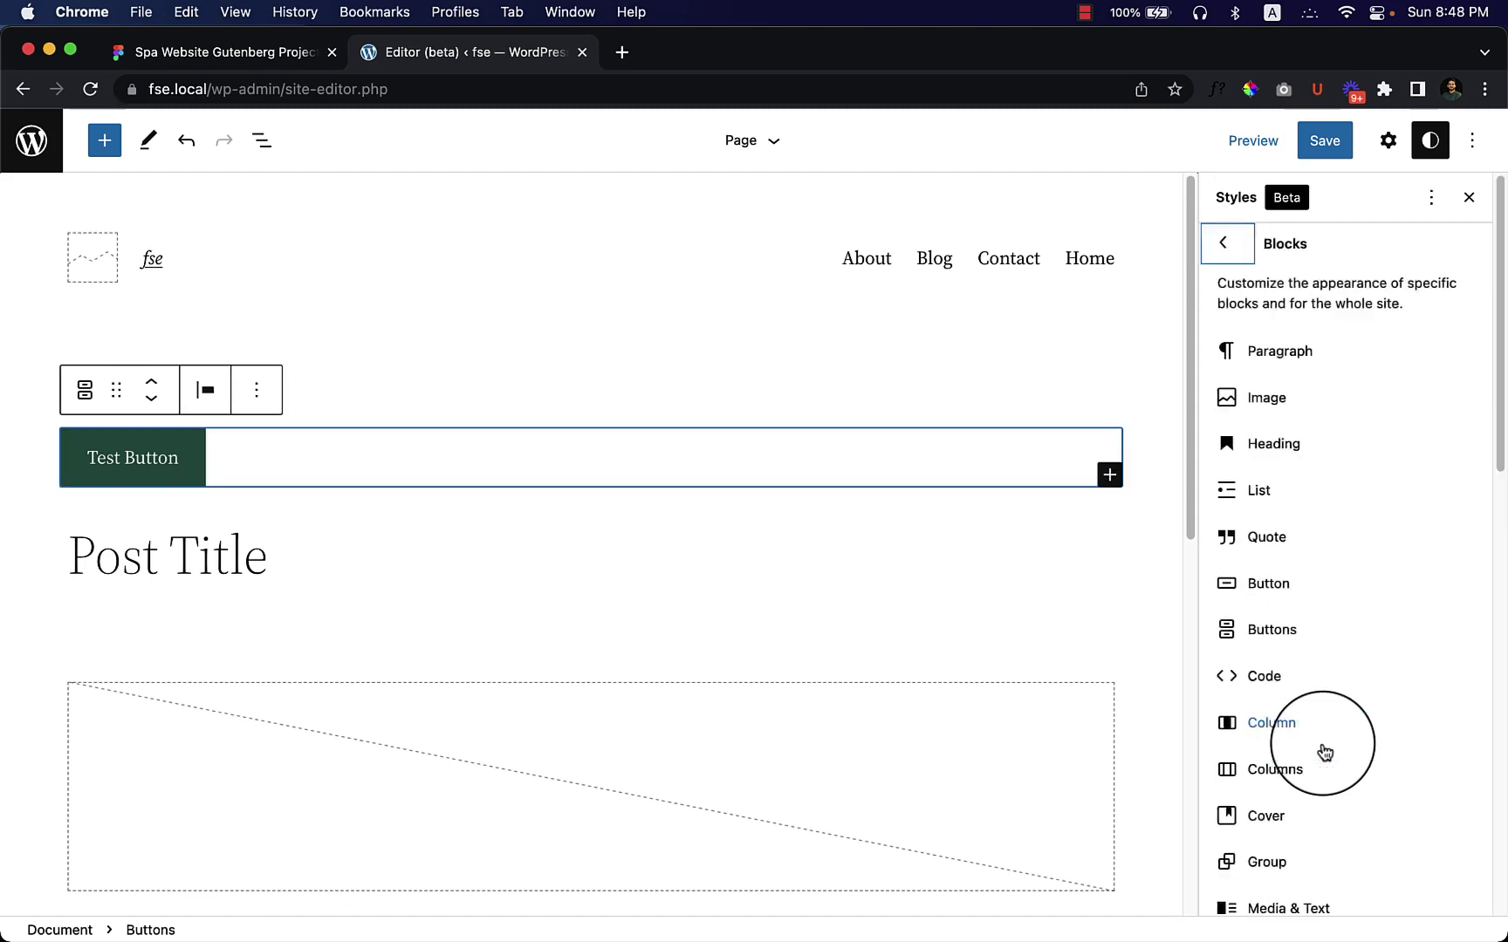
click(1261, 586)
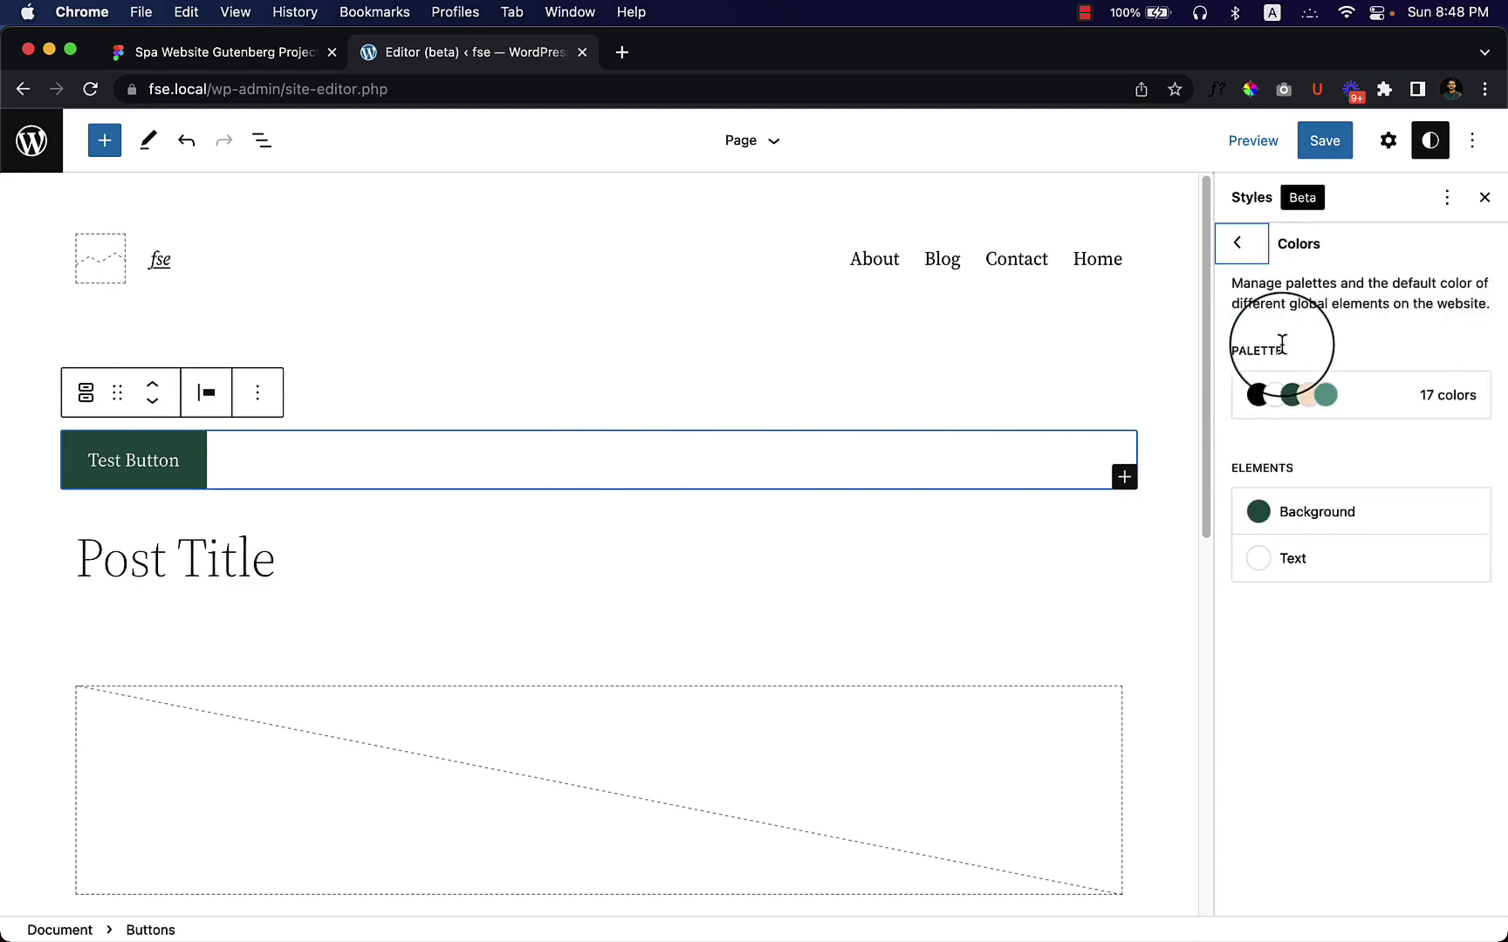
- Try black as the Button block's background color and change it back to the theme's dark green #205b4e
click(1288, 517)
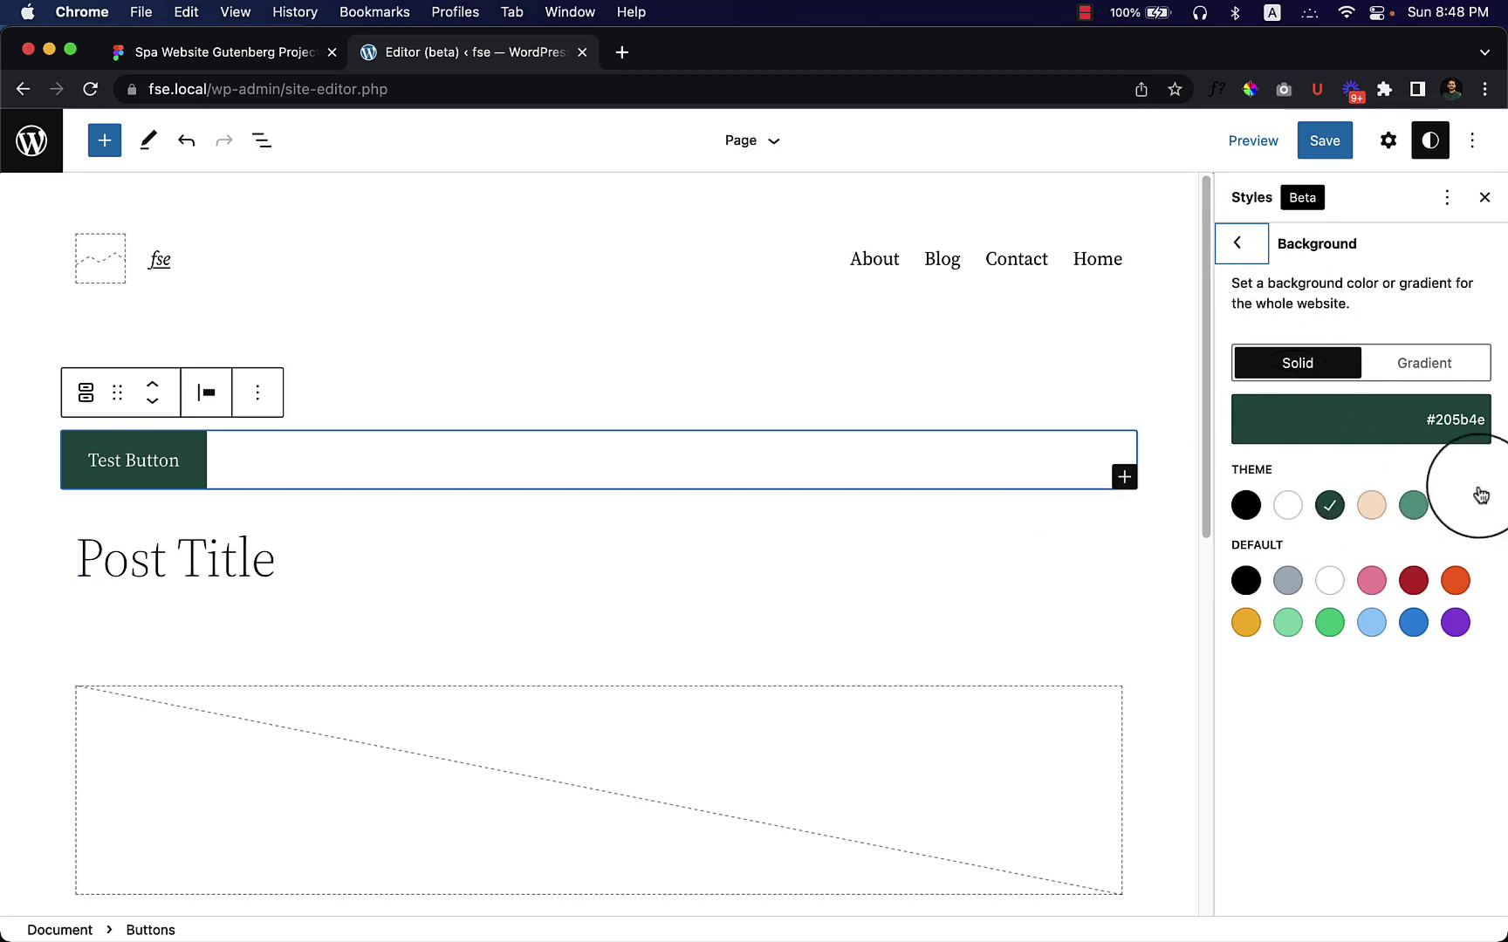
click(1246, 505)
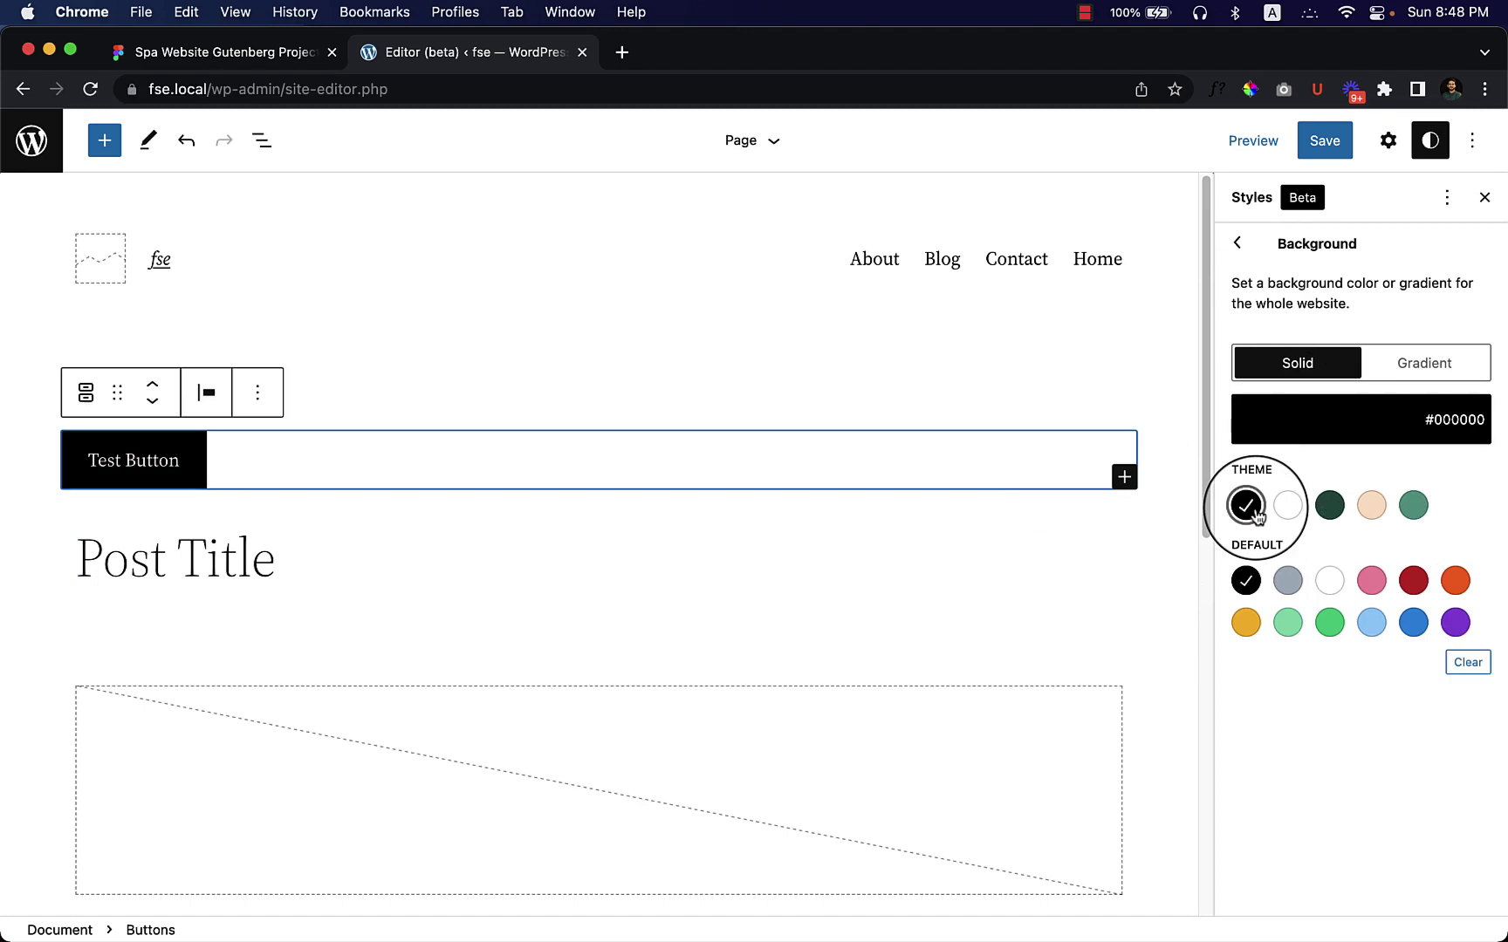
click(1344, 509)
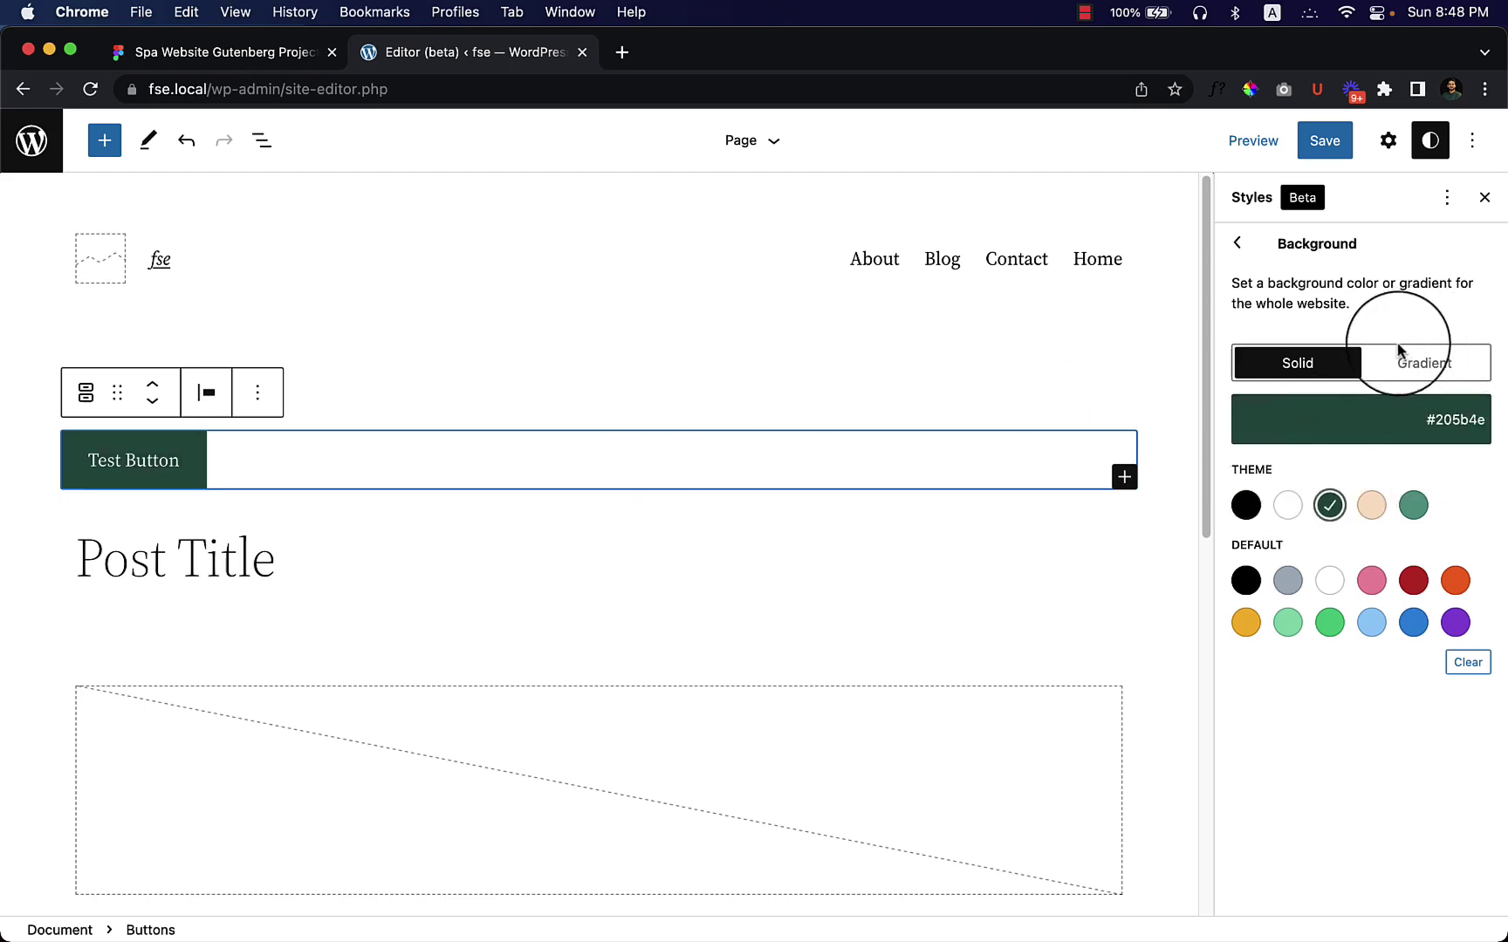
- Try several default gradients, including the grey and red ones, as the Button block's background and clear the gradient
click(1466, 374)
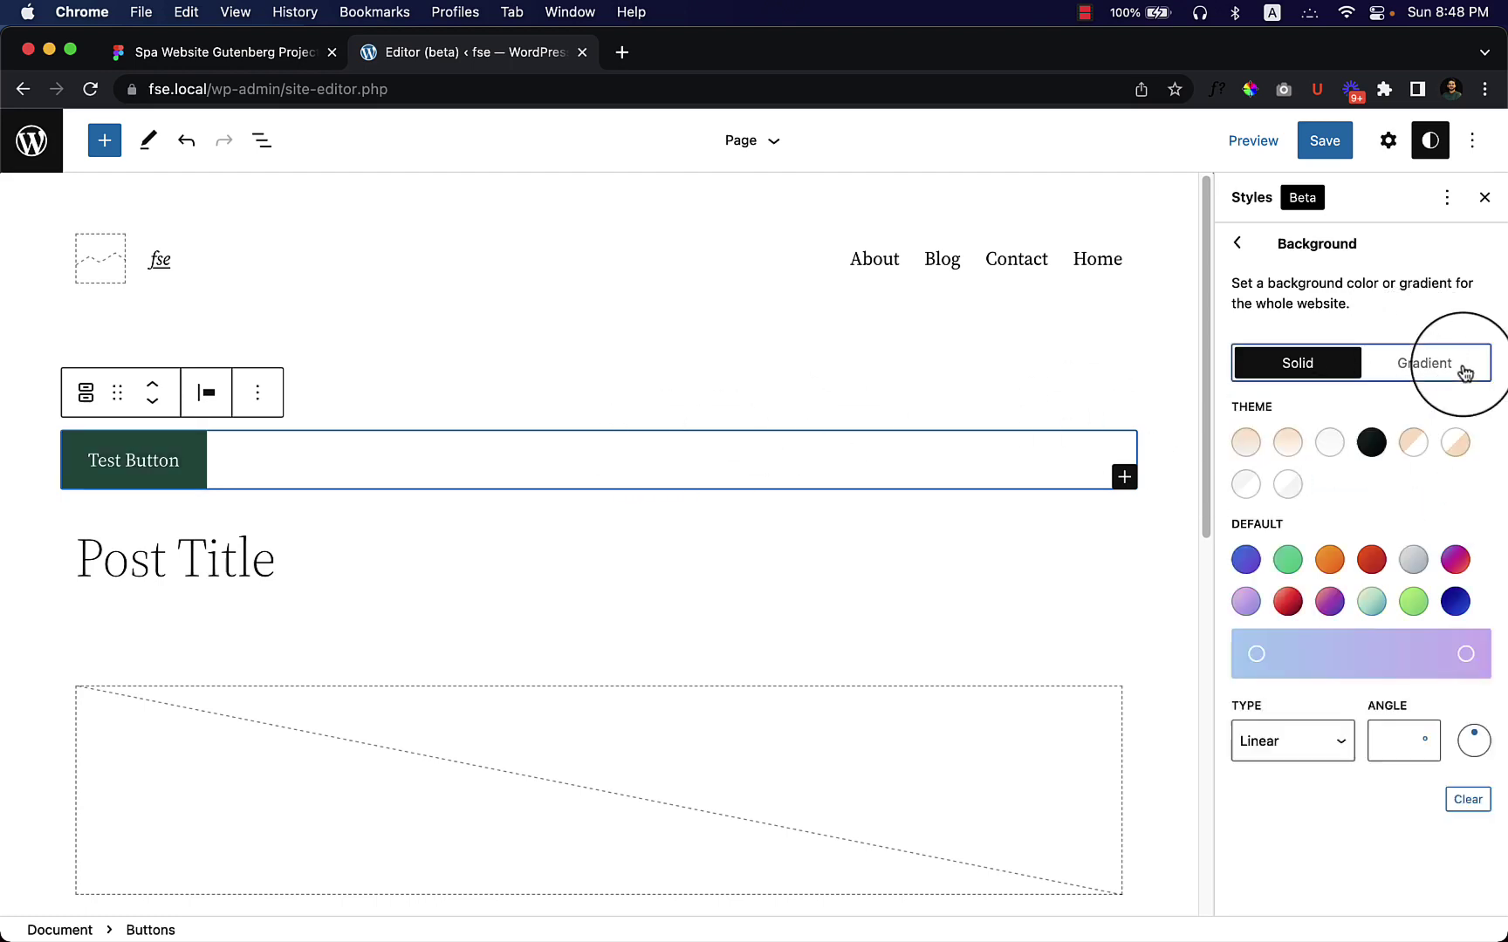
click(1405, 452)
click(1412, 559)
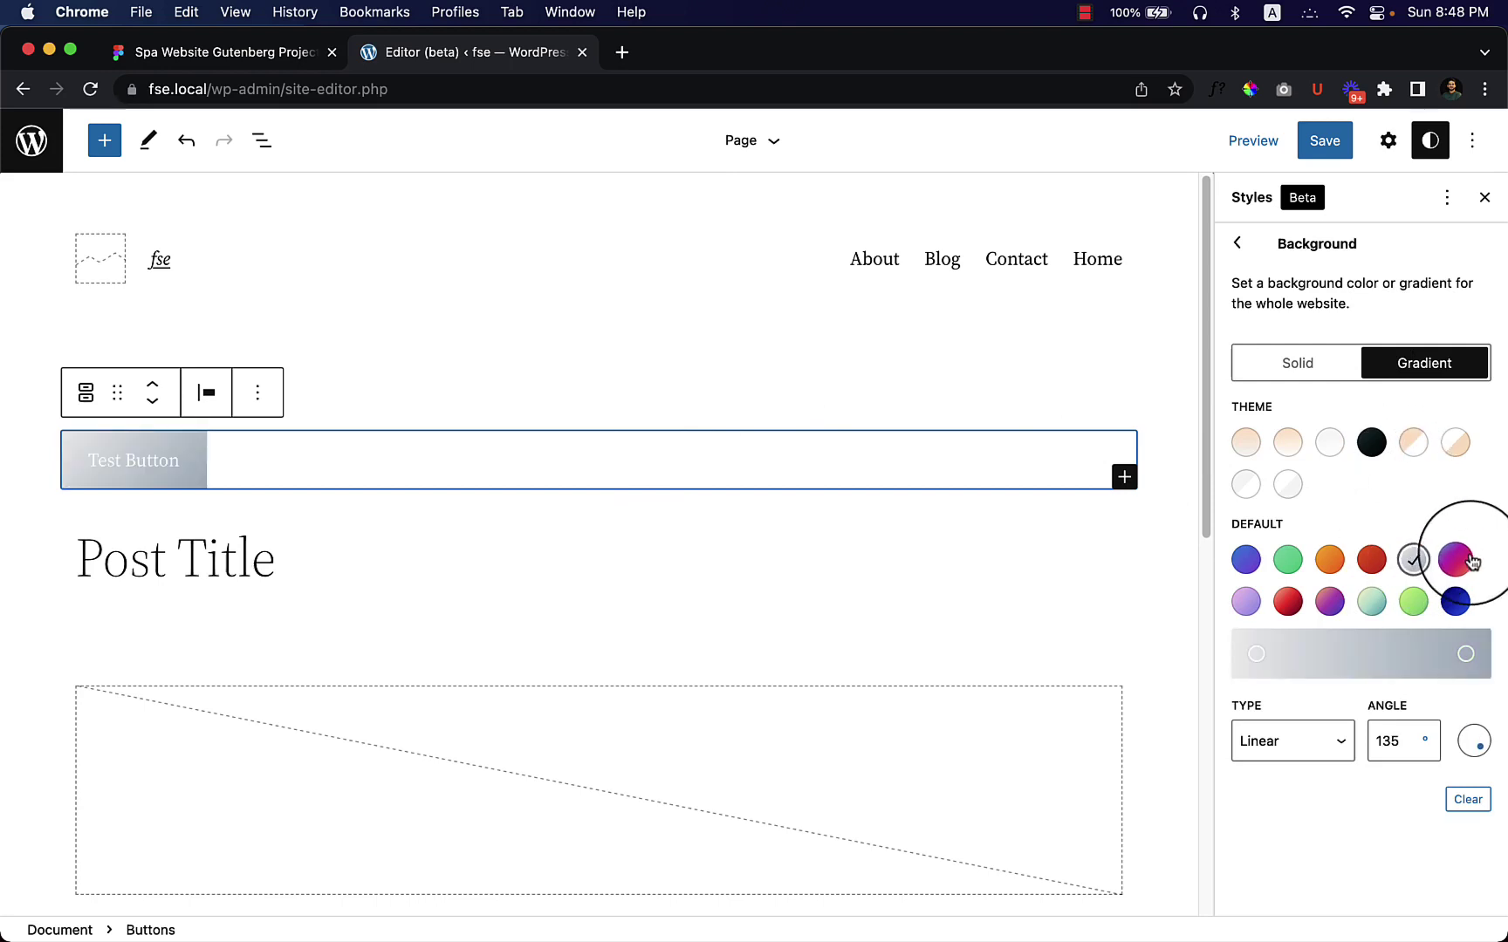
click(1459, 560)
click(1288, 601)
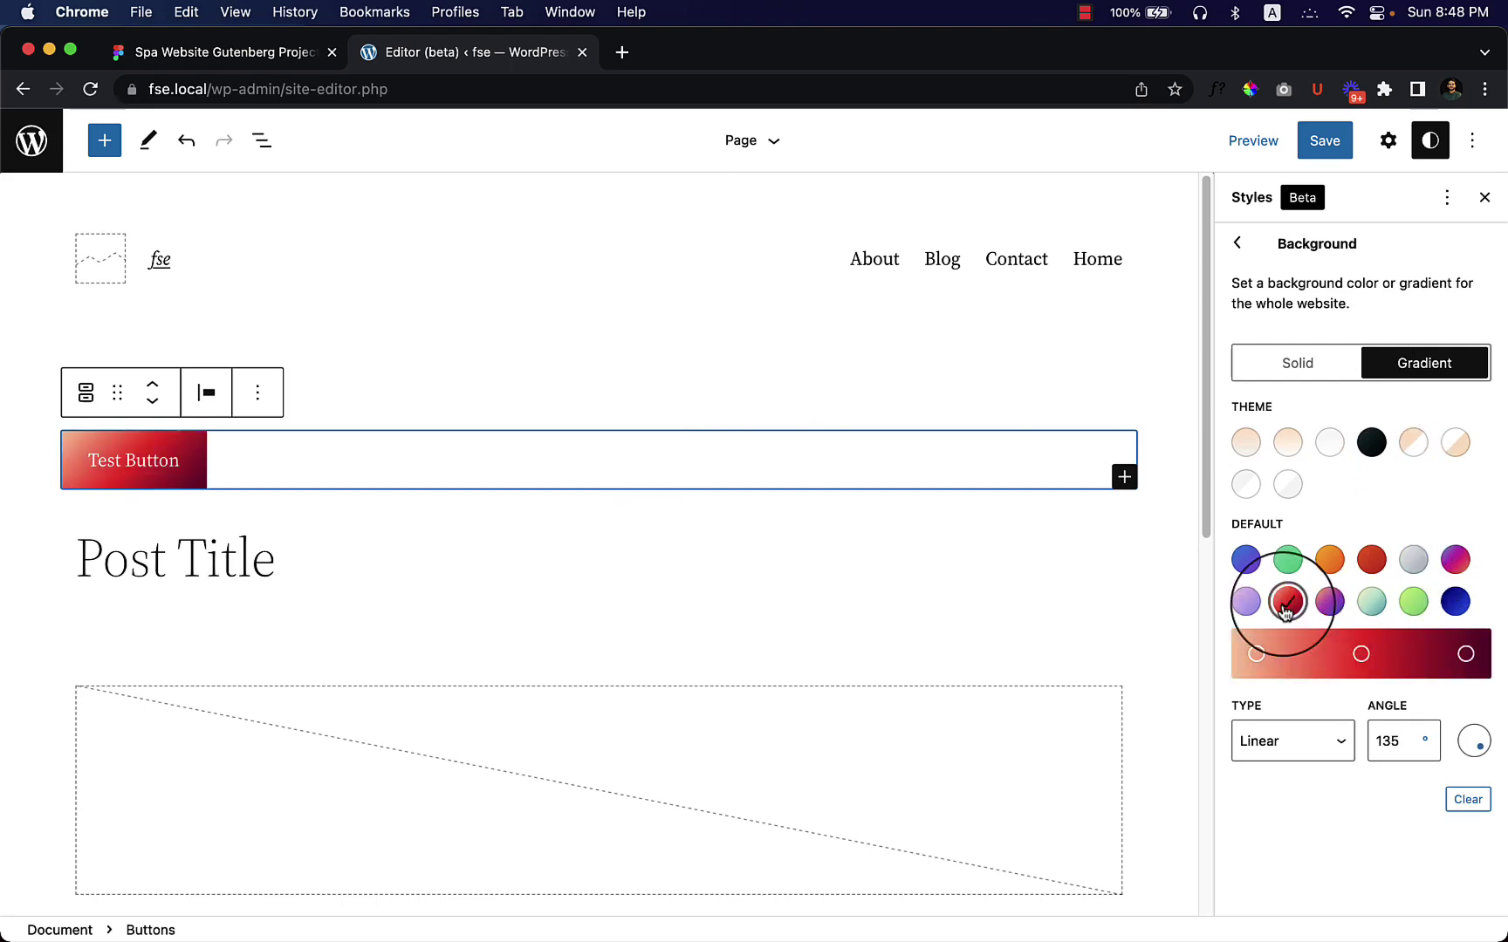
click(1307, 372)
click(1415, 365)
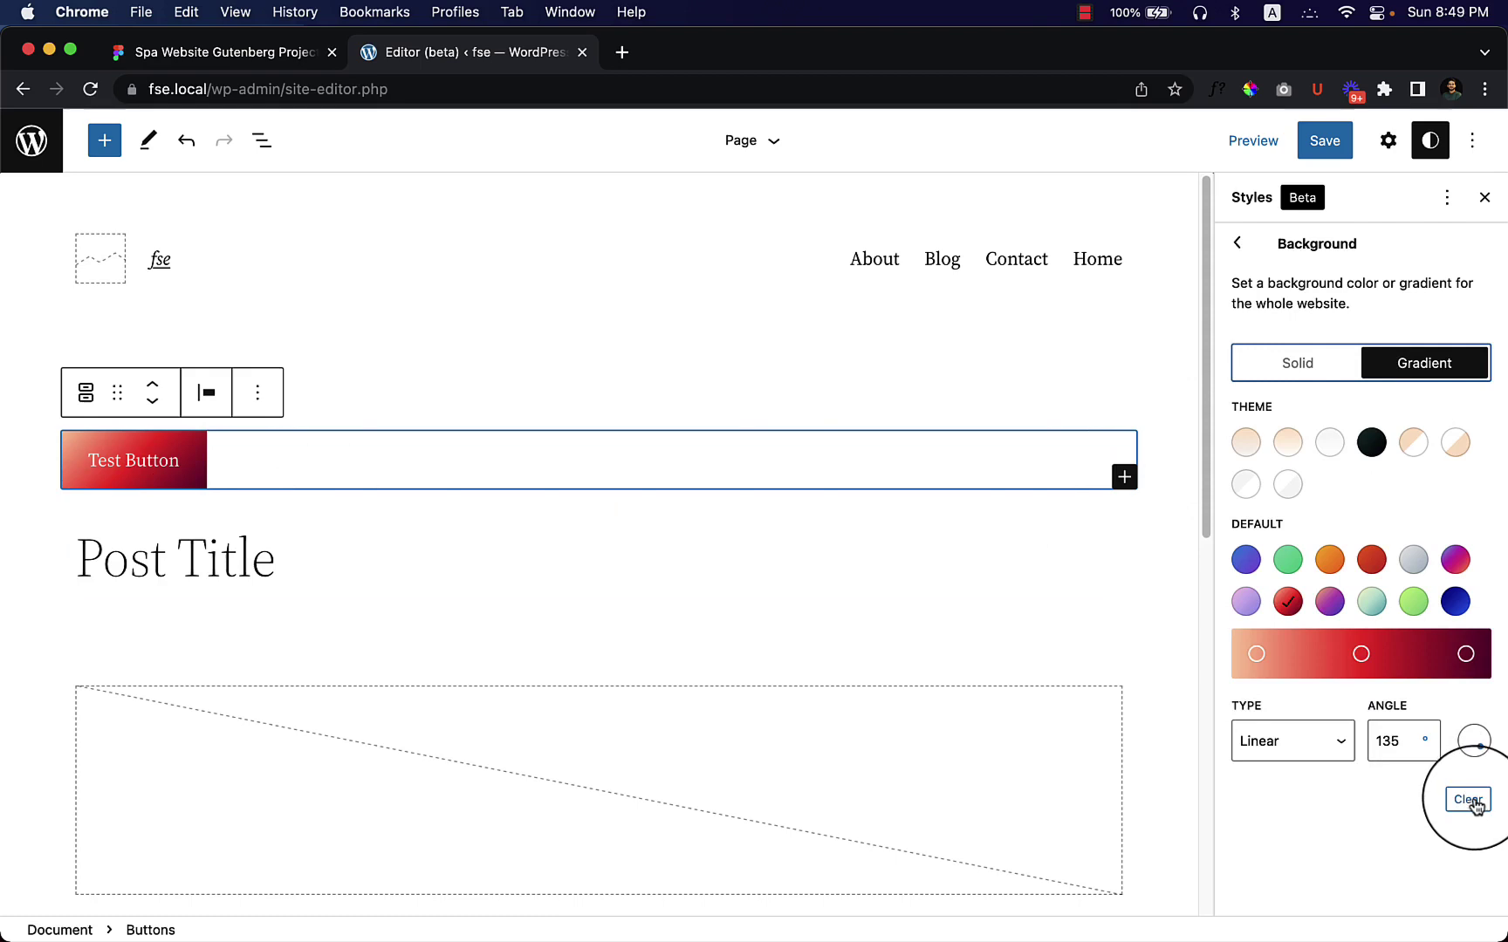
click(1470, 801)
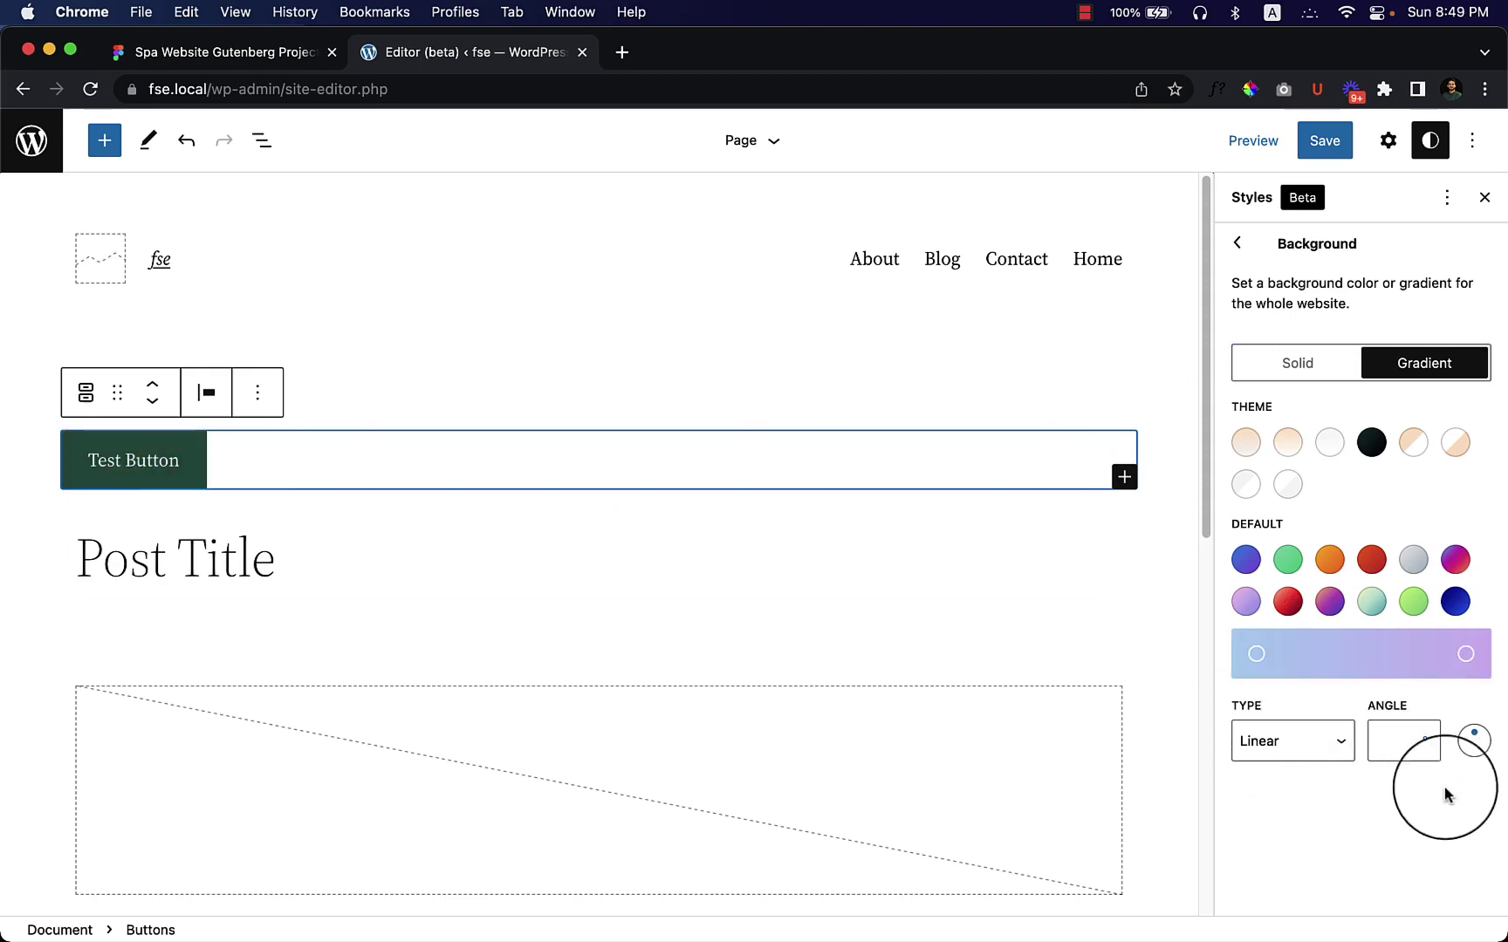
- Check the Button block's solid background color and return to its color settings
click(1298, 365)
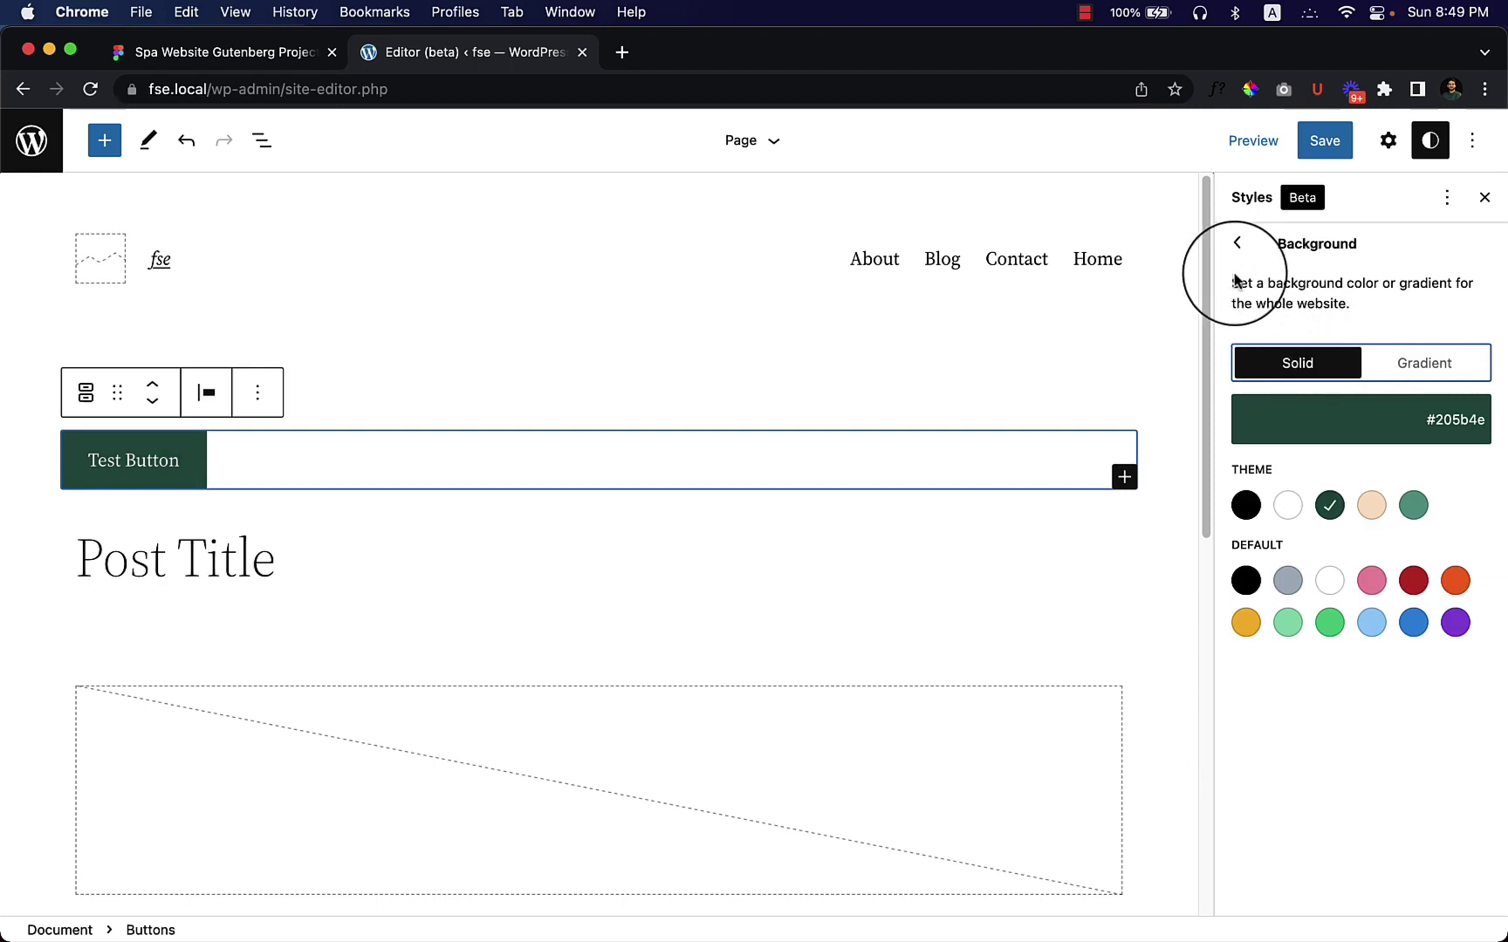
click(1239, 241)
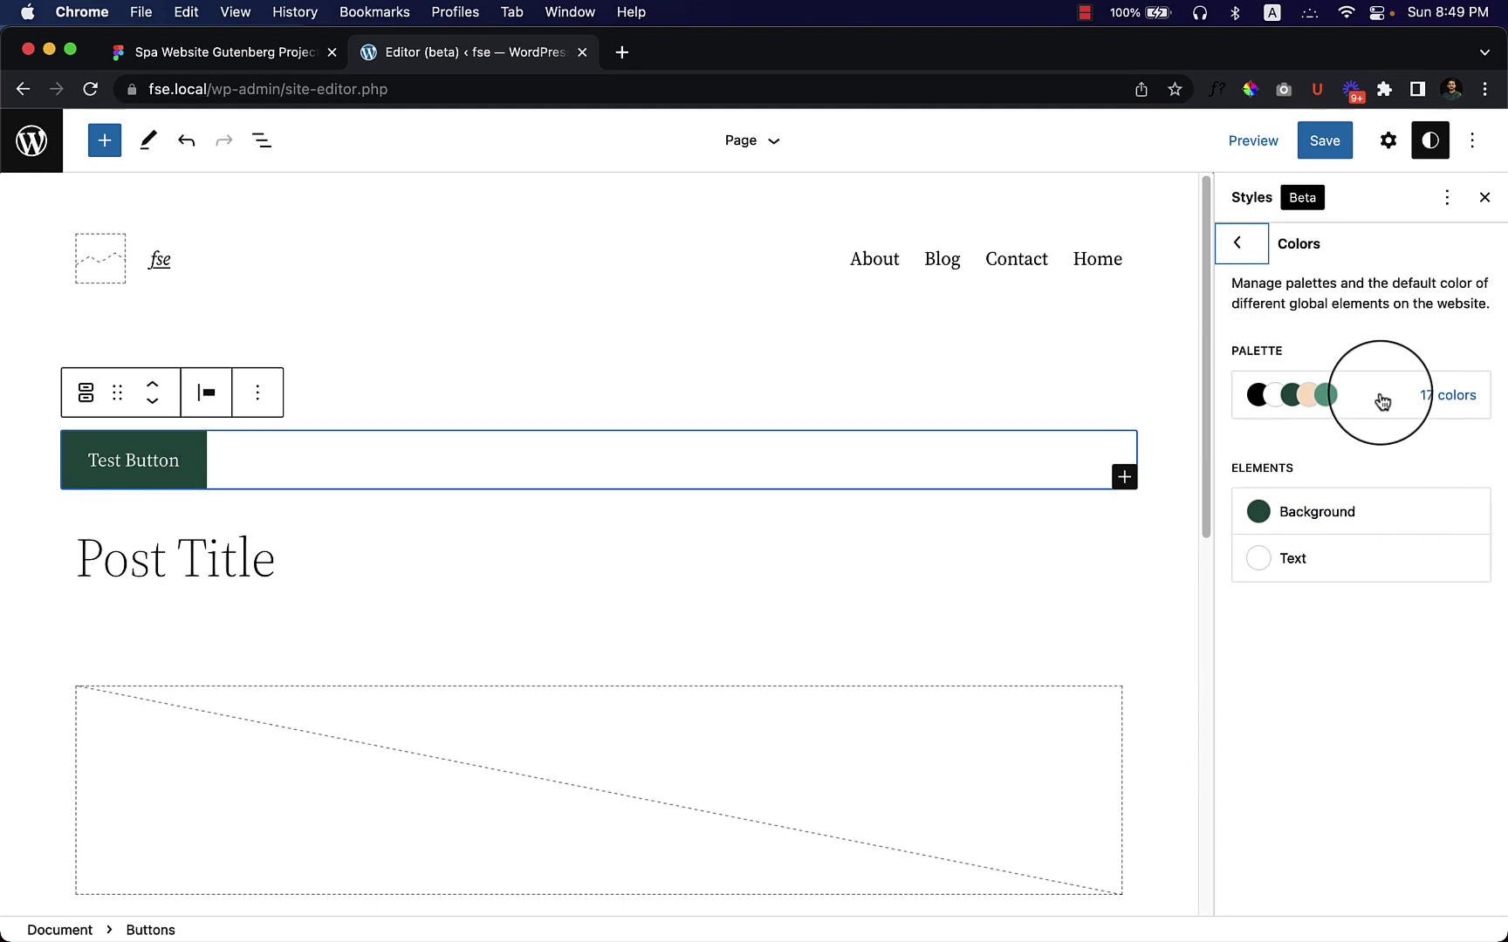
click(1337, 532)
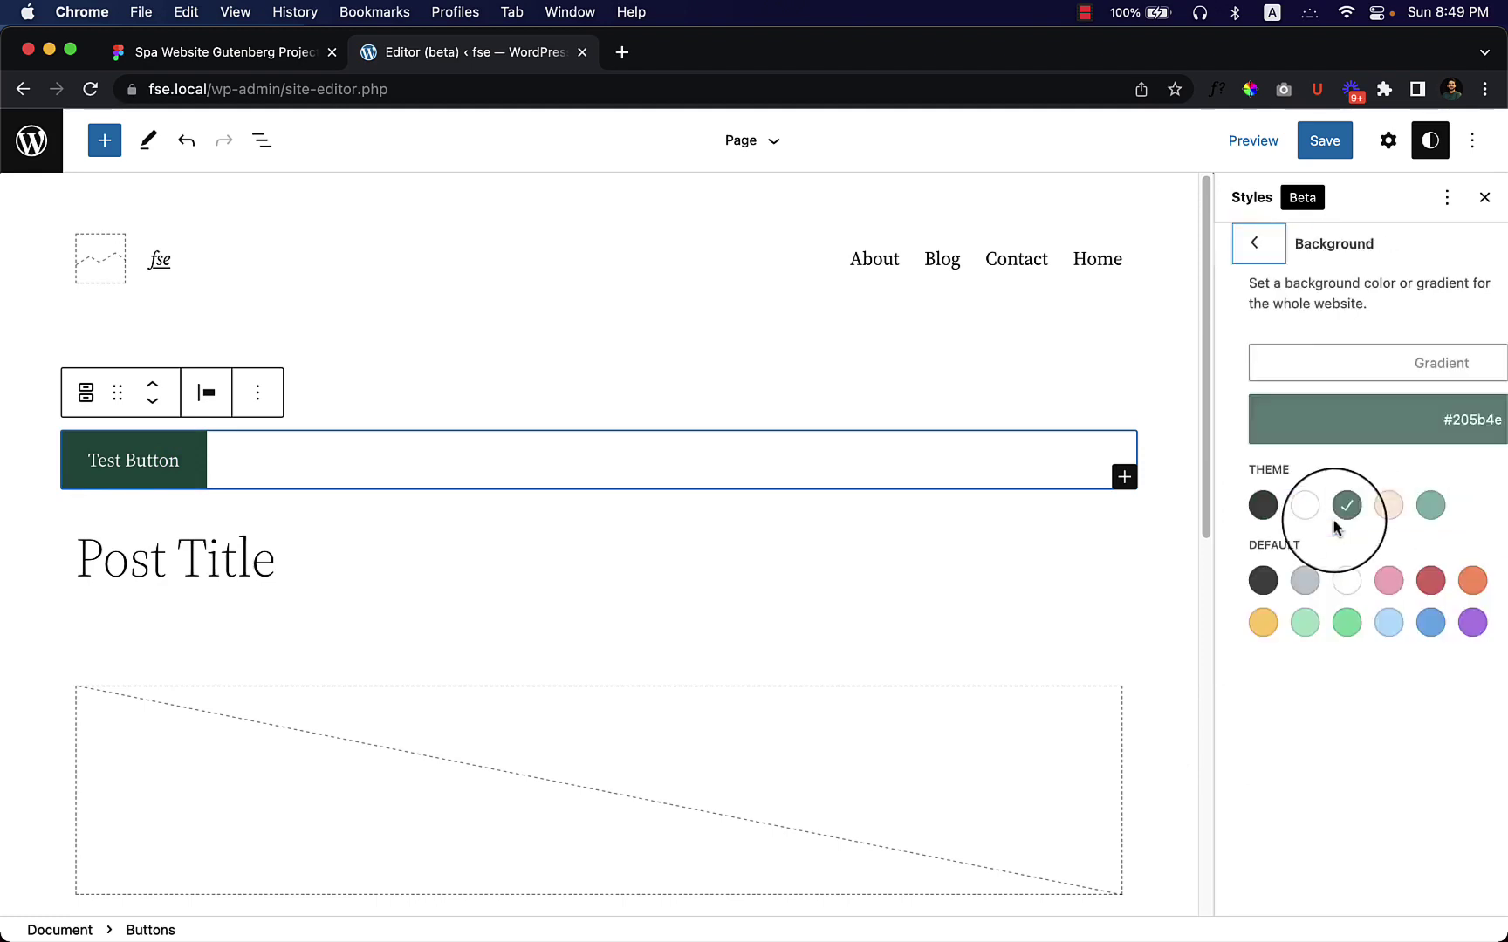
click(1237, 244)
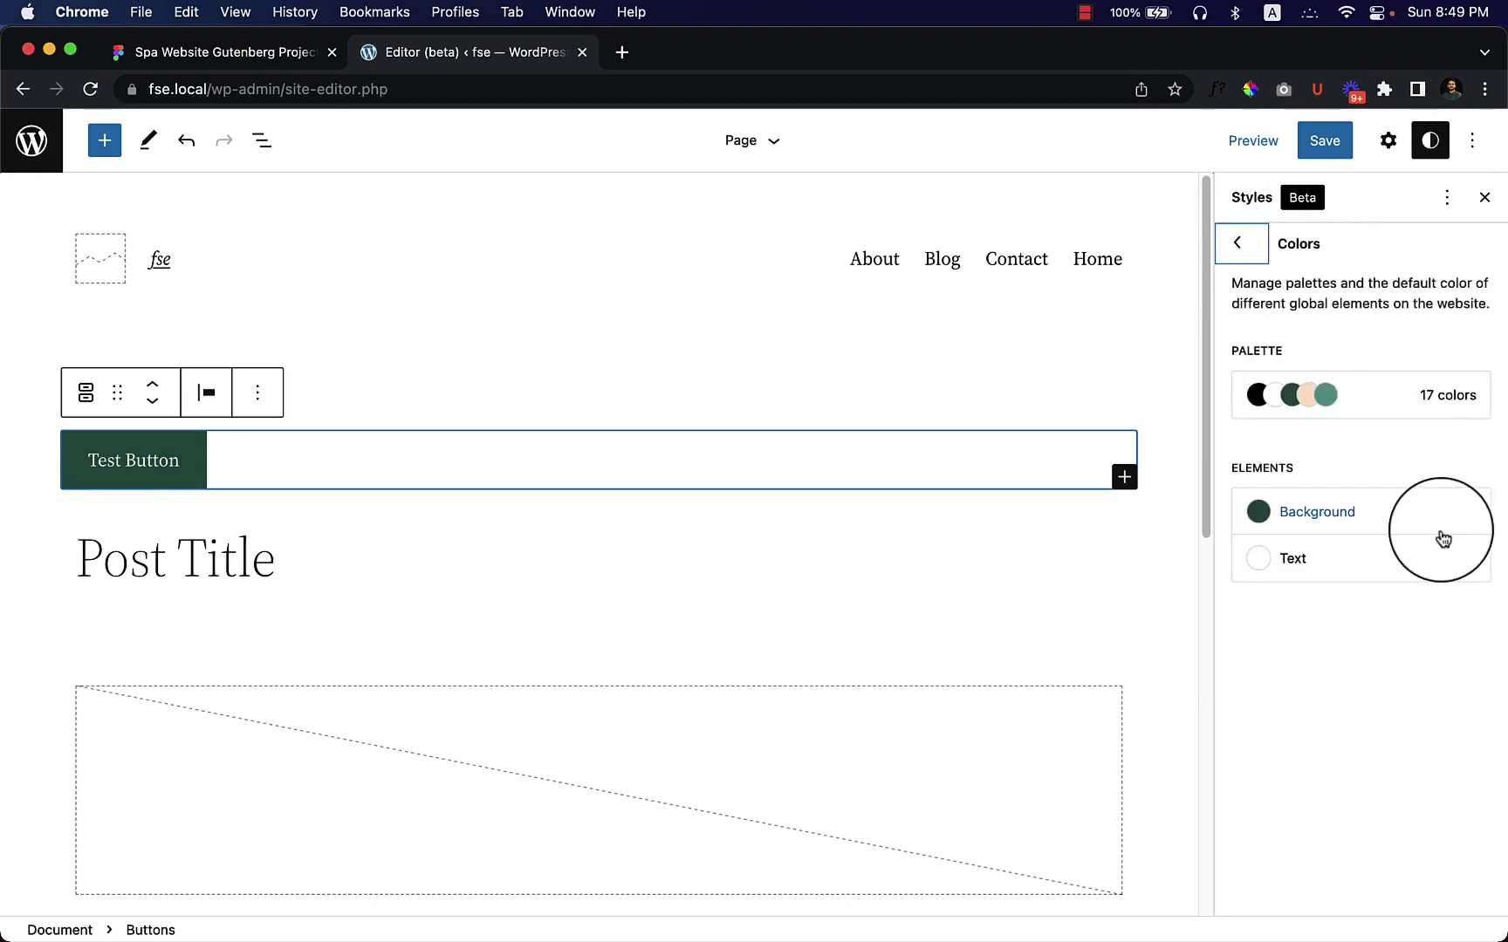
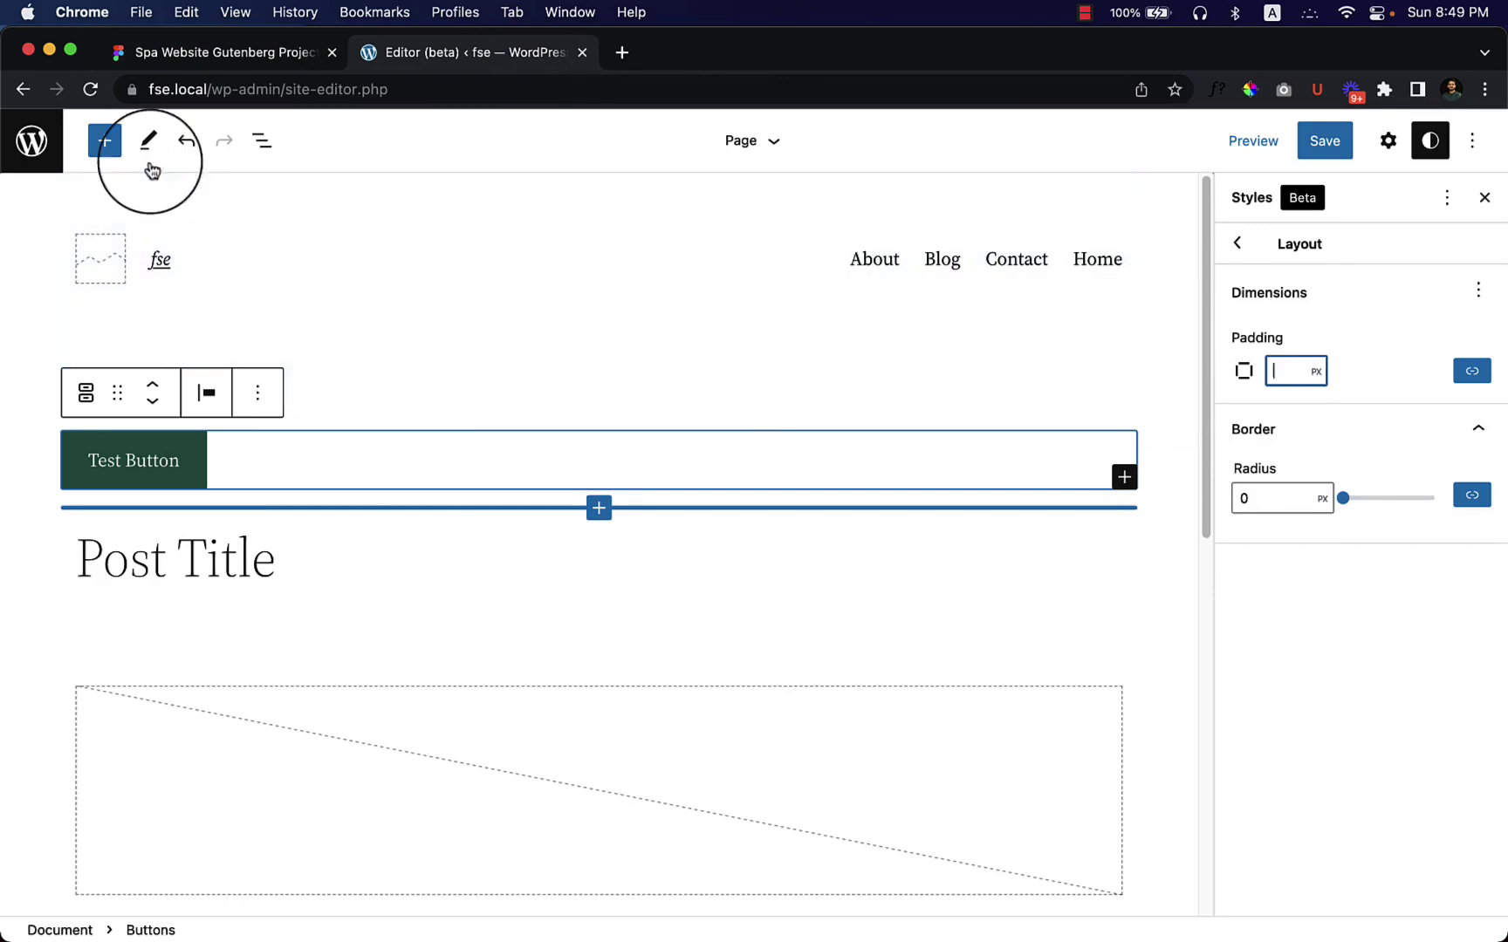
- Switch to the Figma spa design and inspect the "Book an Appointment" button in the hero section
click(234, 52)
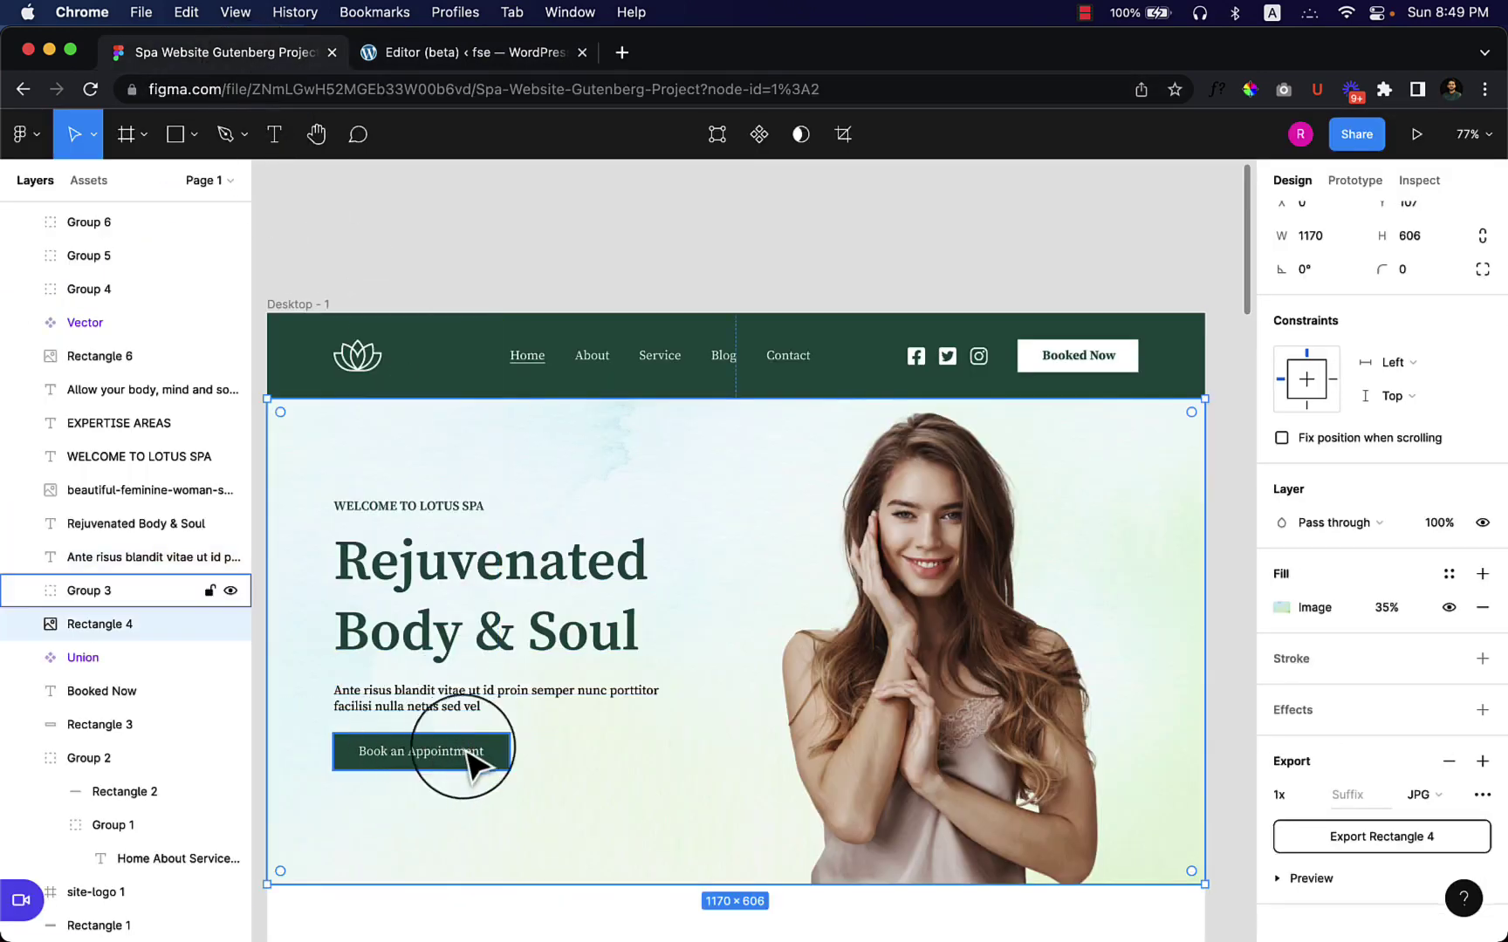
double_click(420, 750)
click(407, 811)
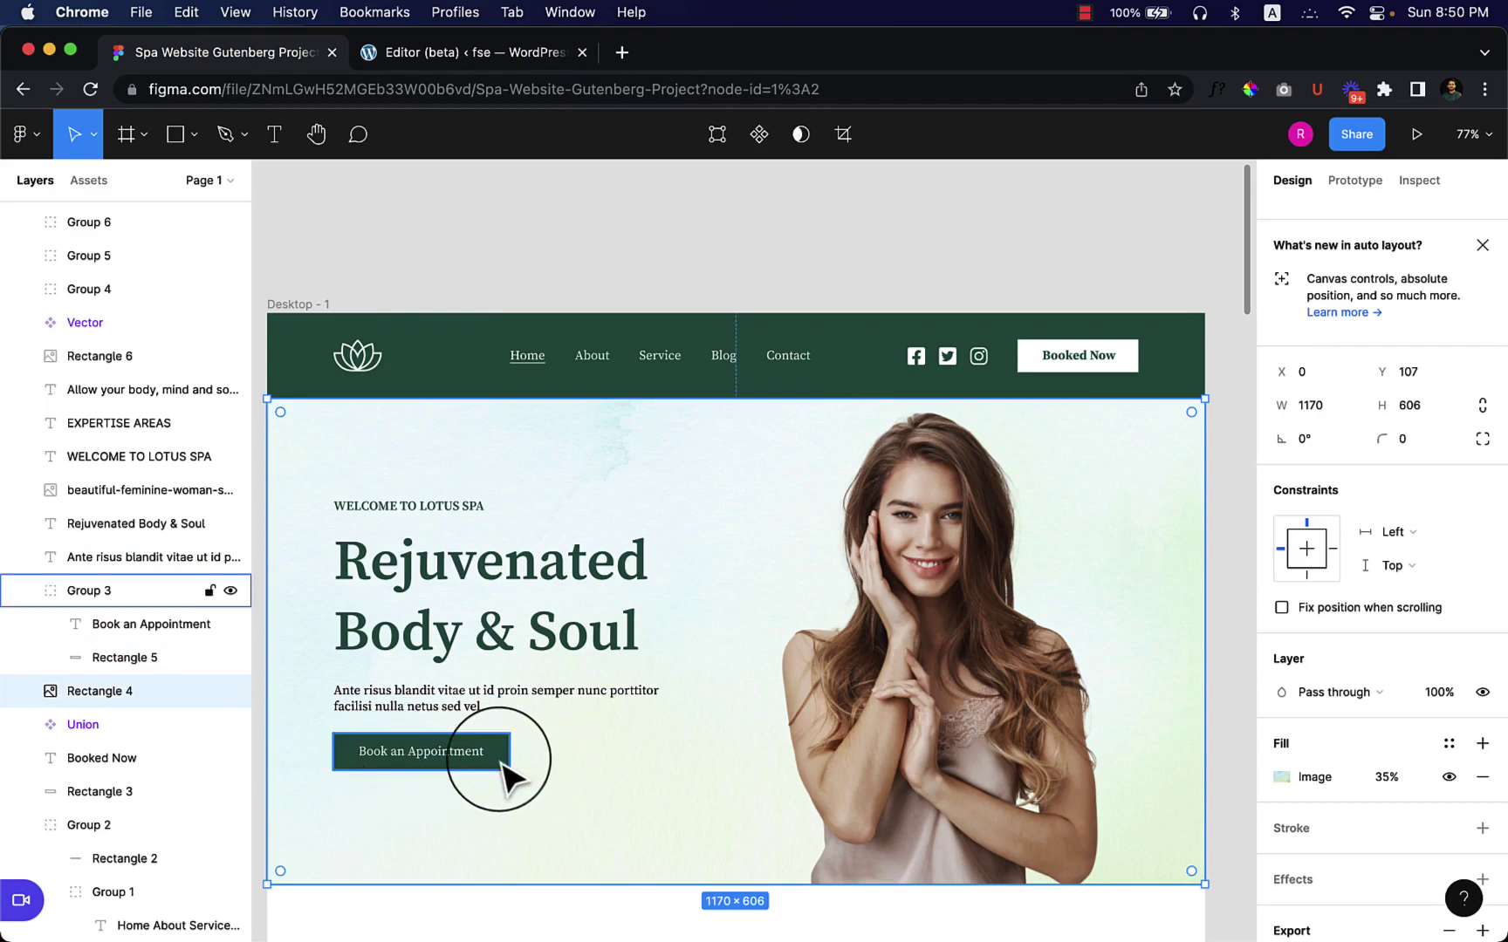
- Switch back to the WordPress editor, unlink the Button block's padding sides and set the vertical padding to 20 px
click(552, 60)
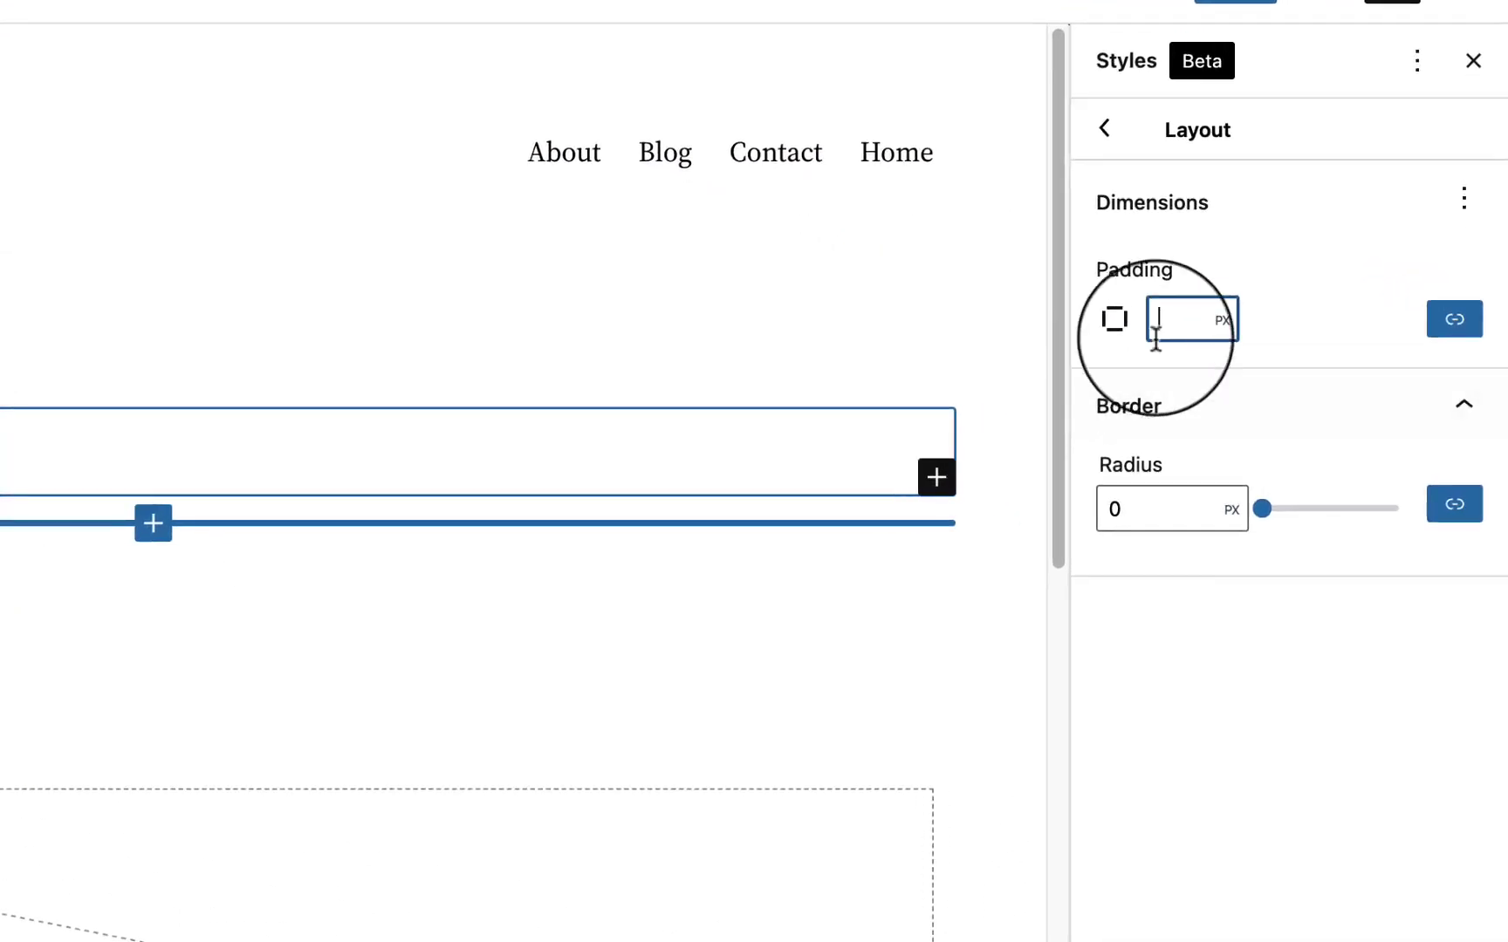
click(1468, 358)
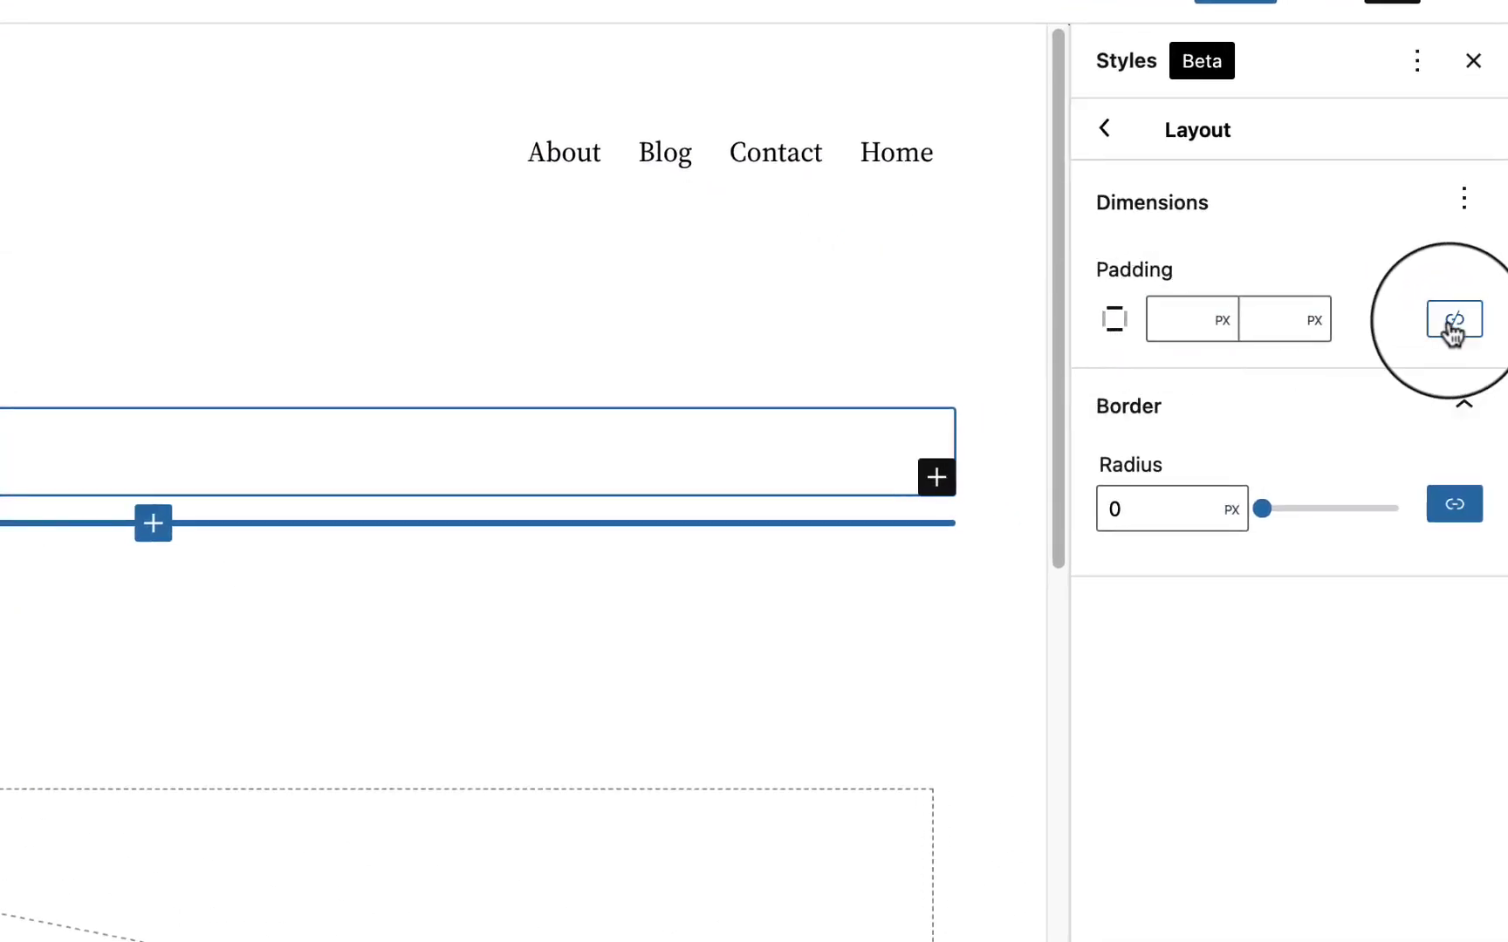
click(1164, 319)
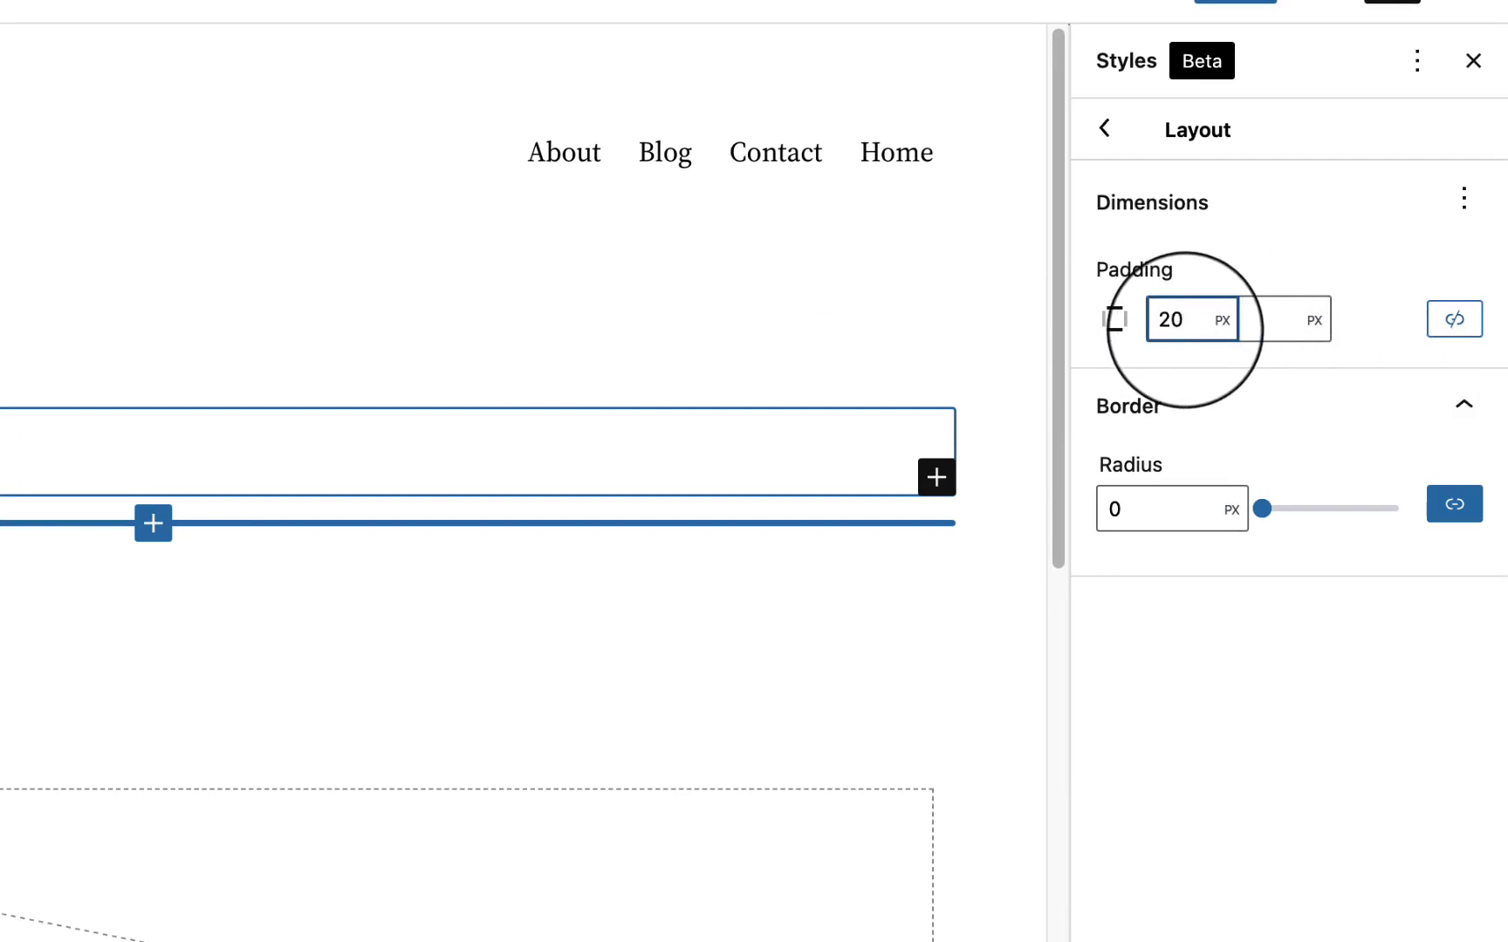
text(20)
key(Tab)
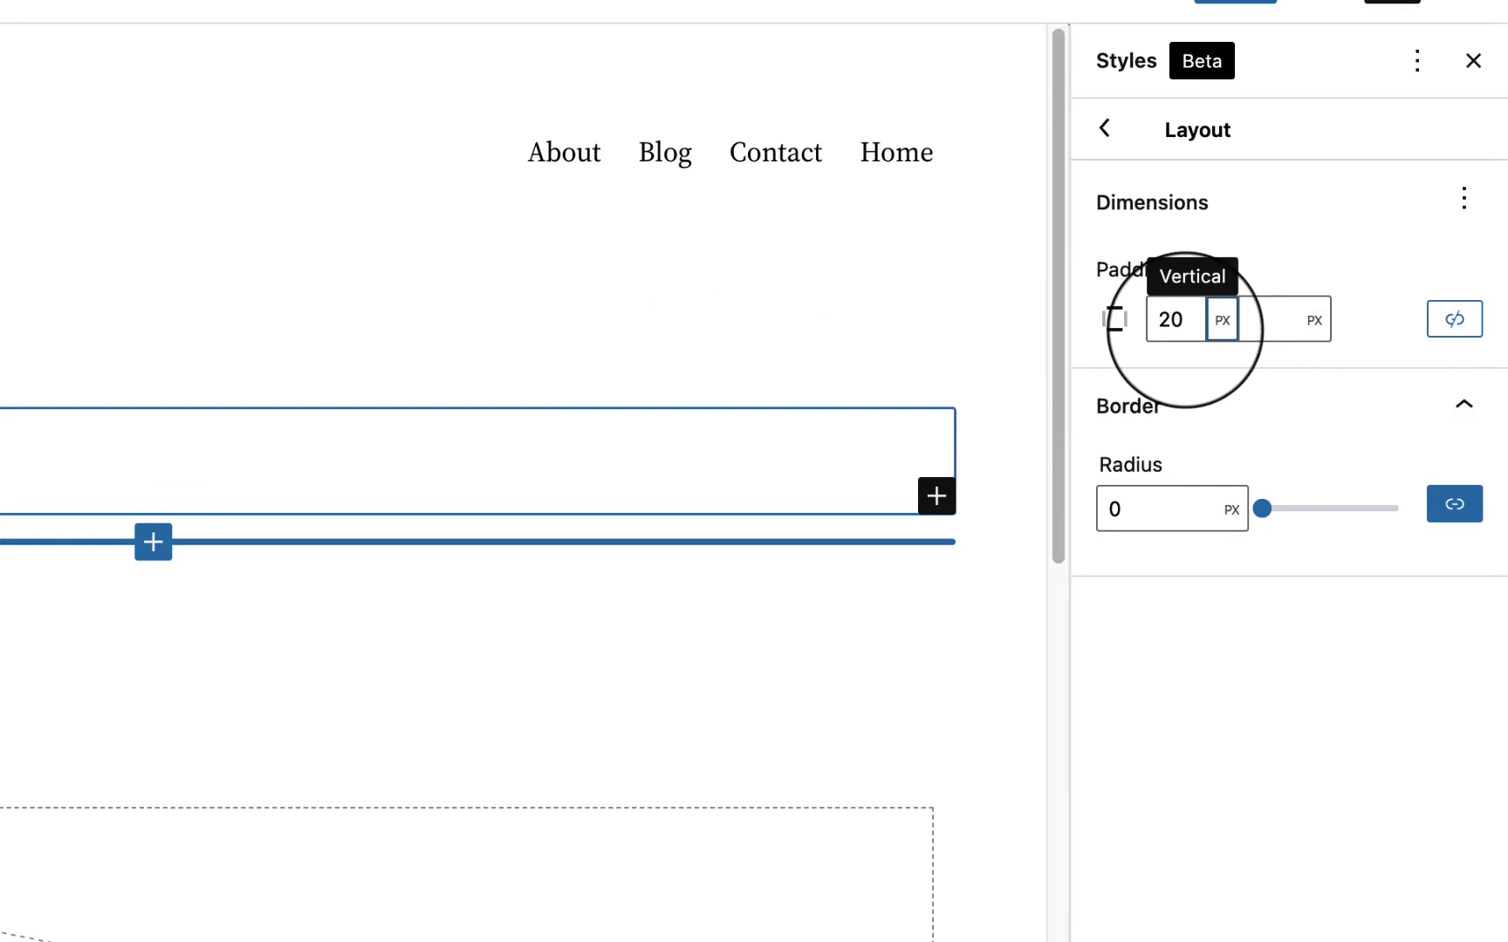
- Set the Button block's horizontal padding to 30 px and its vertical padding to 15 px
key(Tab)
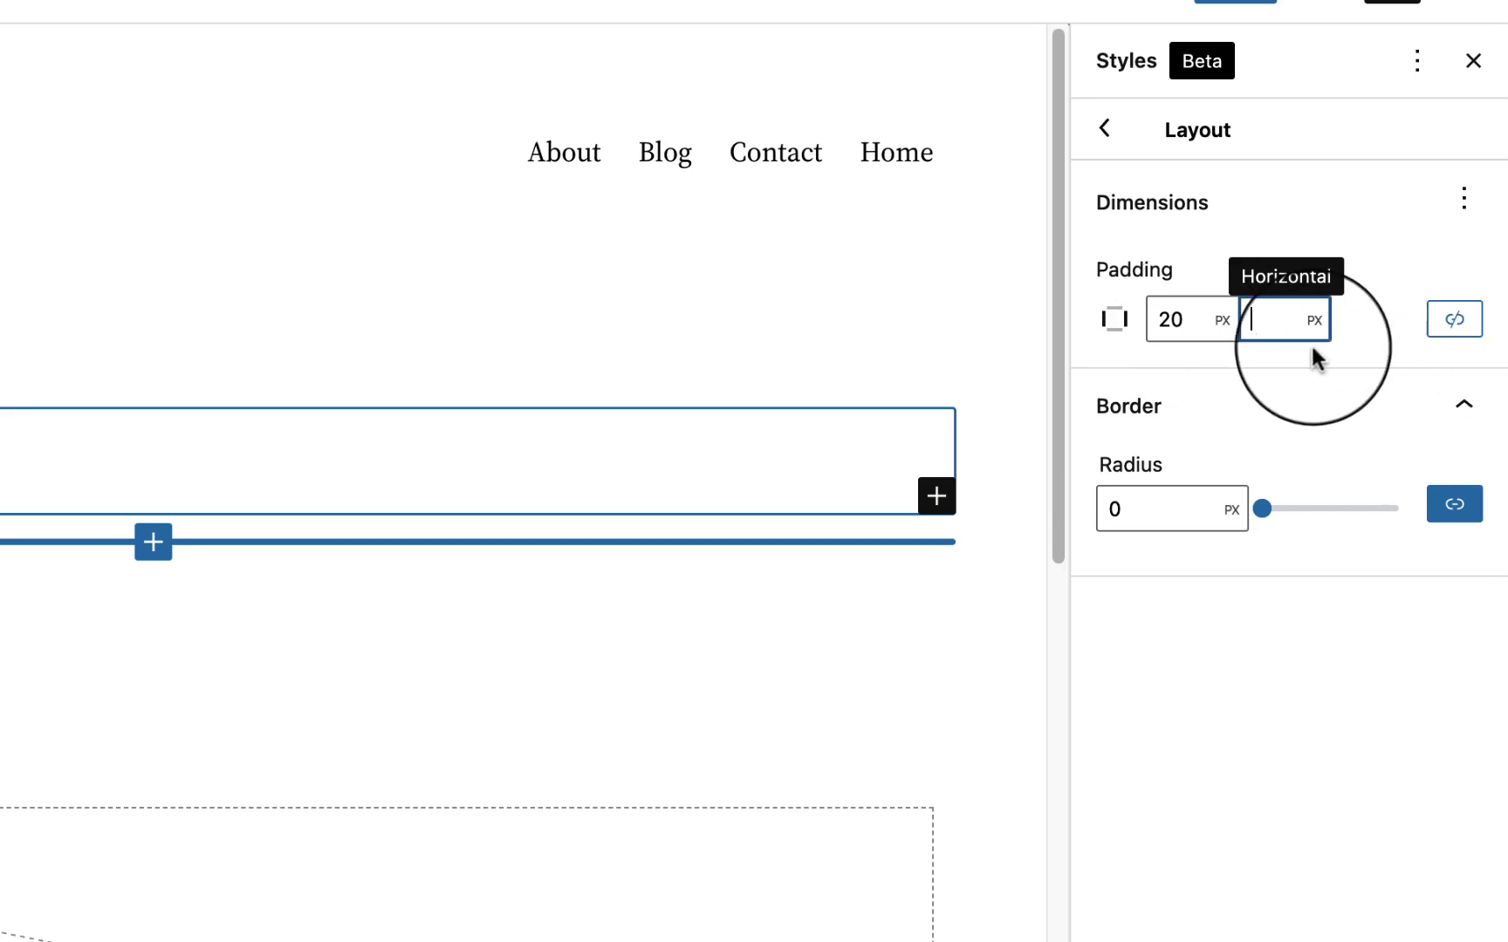
click(1170, 330)
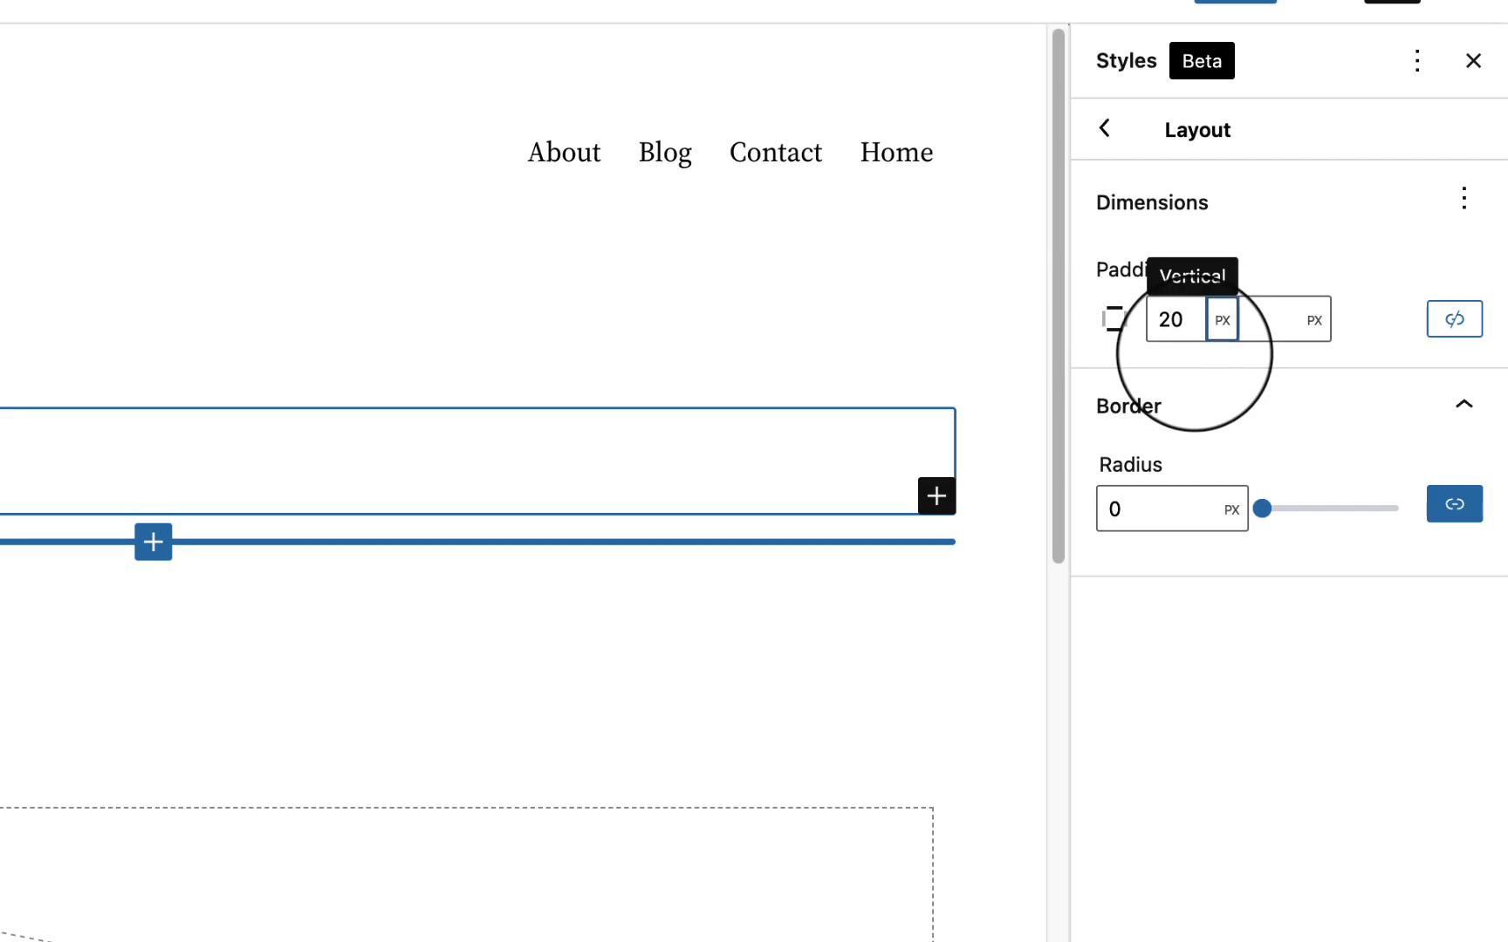
click(1220, 325)
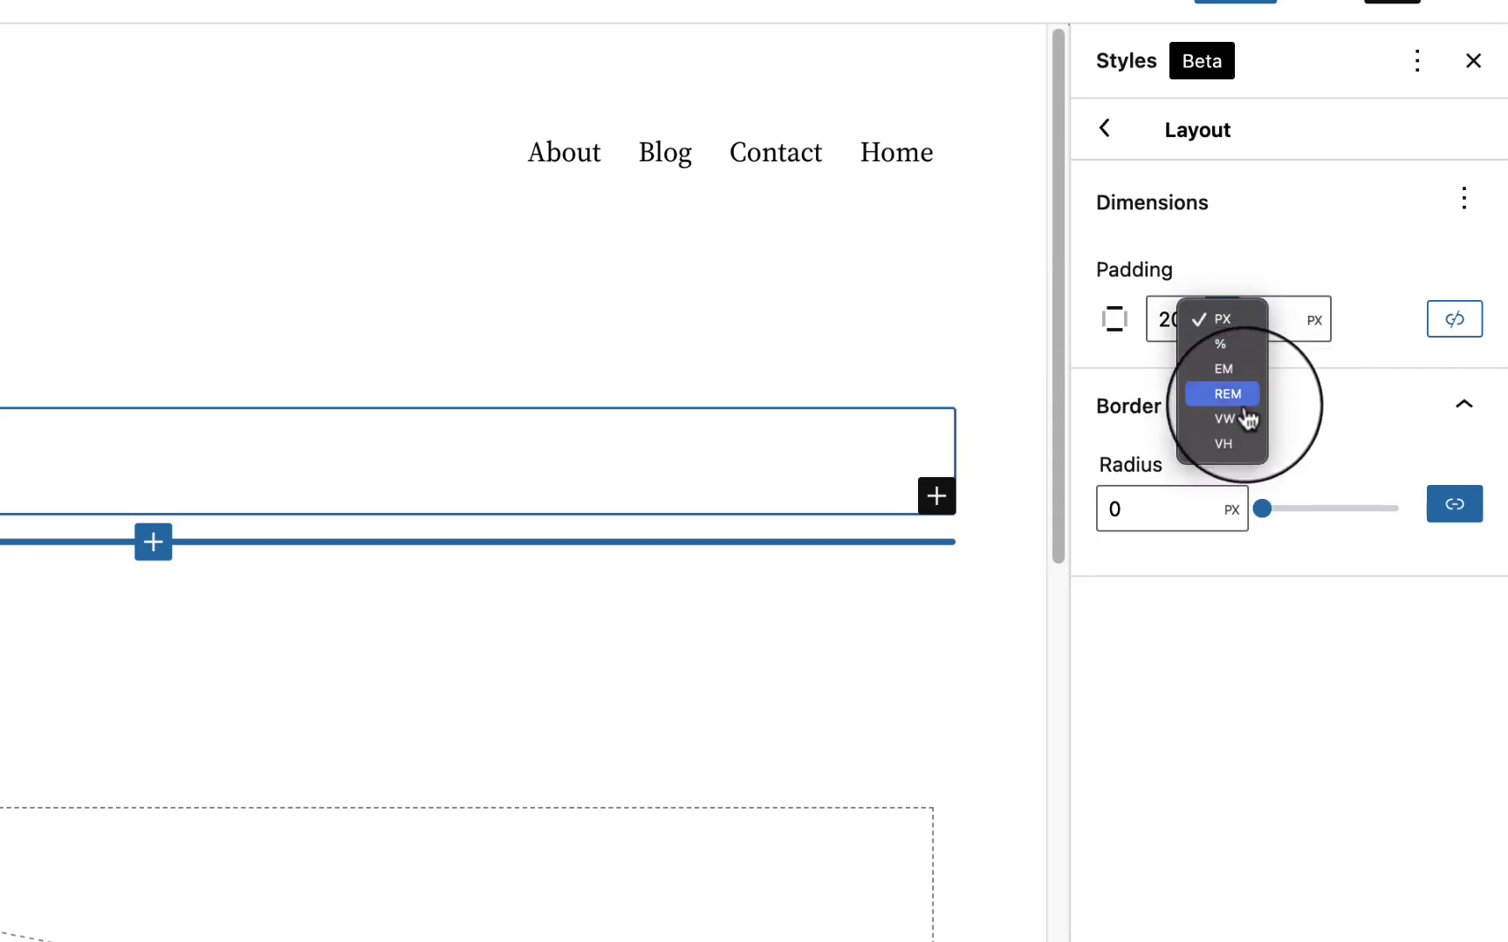
click(1291, 400)
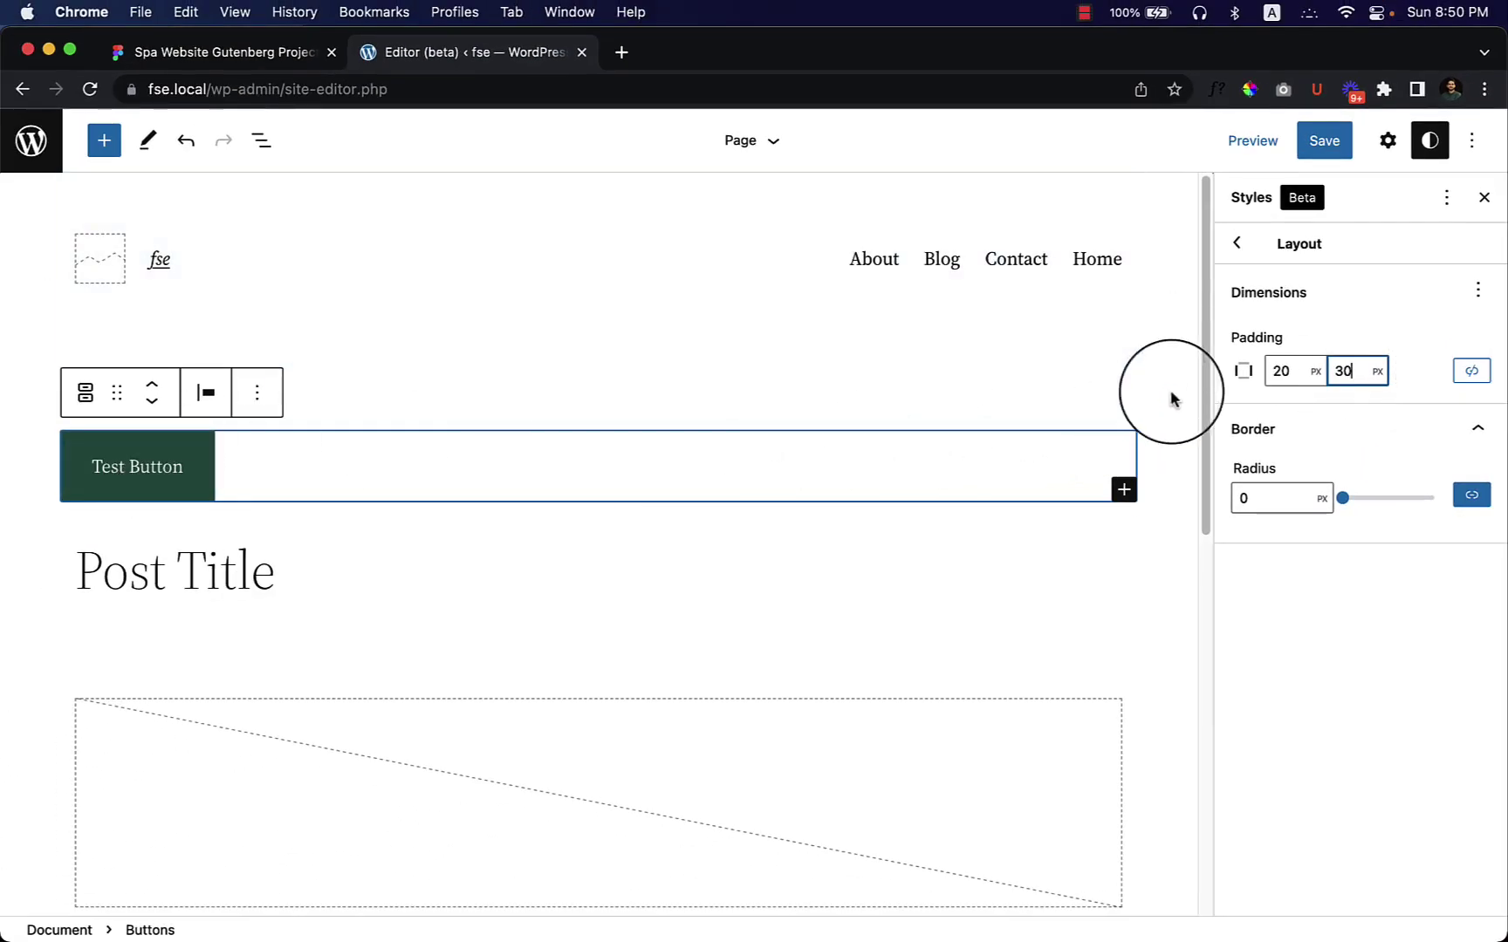
double_click(1282, 371)
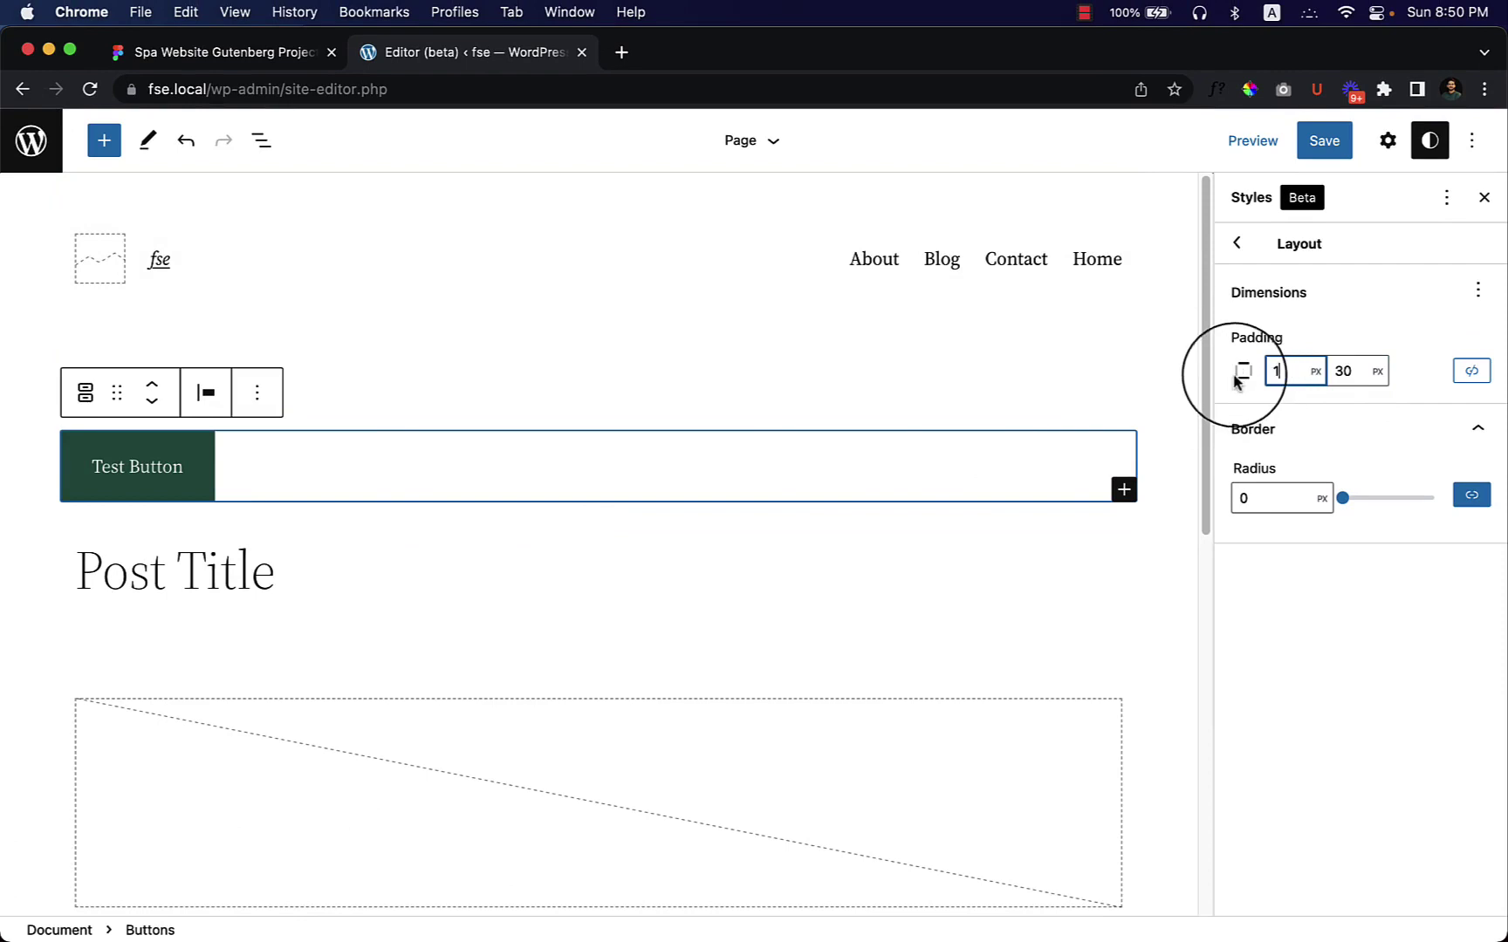
click(1272, 407)
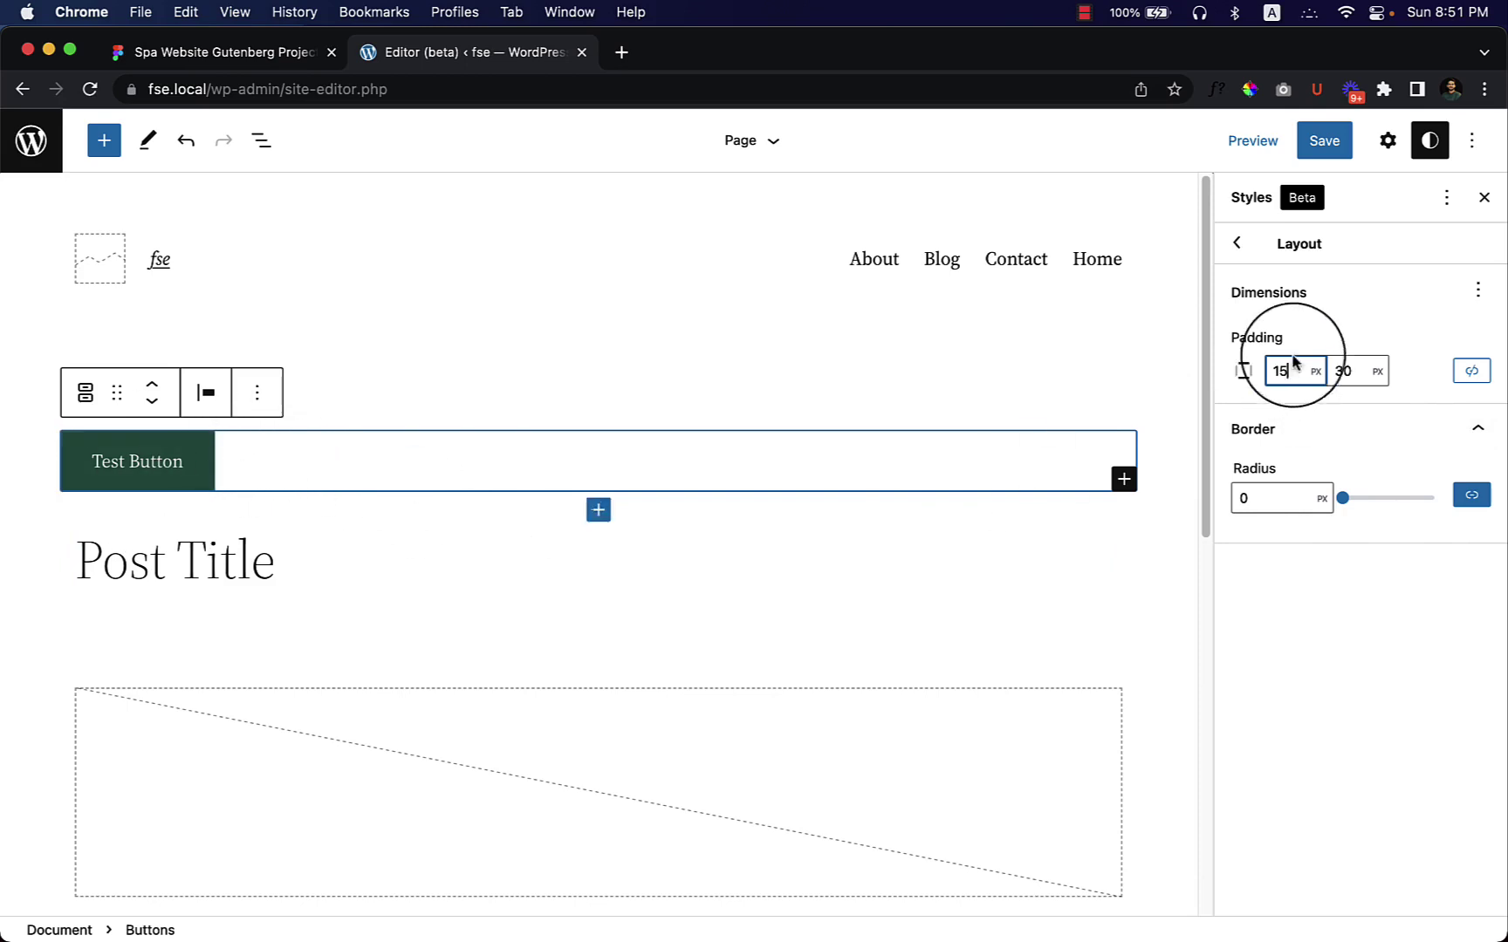
- Leave the Button block's styling, look through the list of blocks with customizable appearance, and return to the main Styles overview
click(1240, 251)
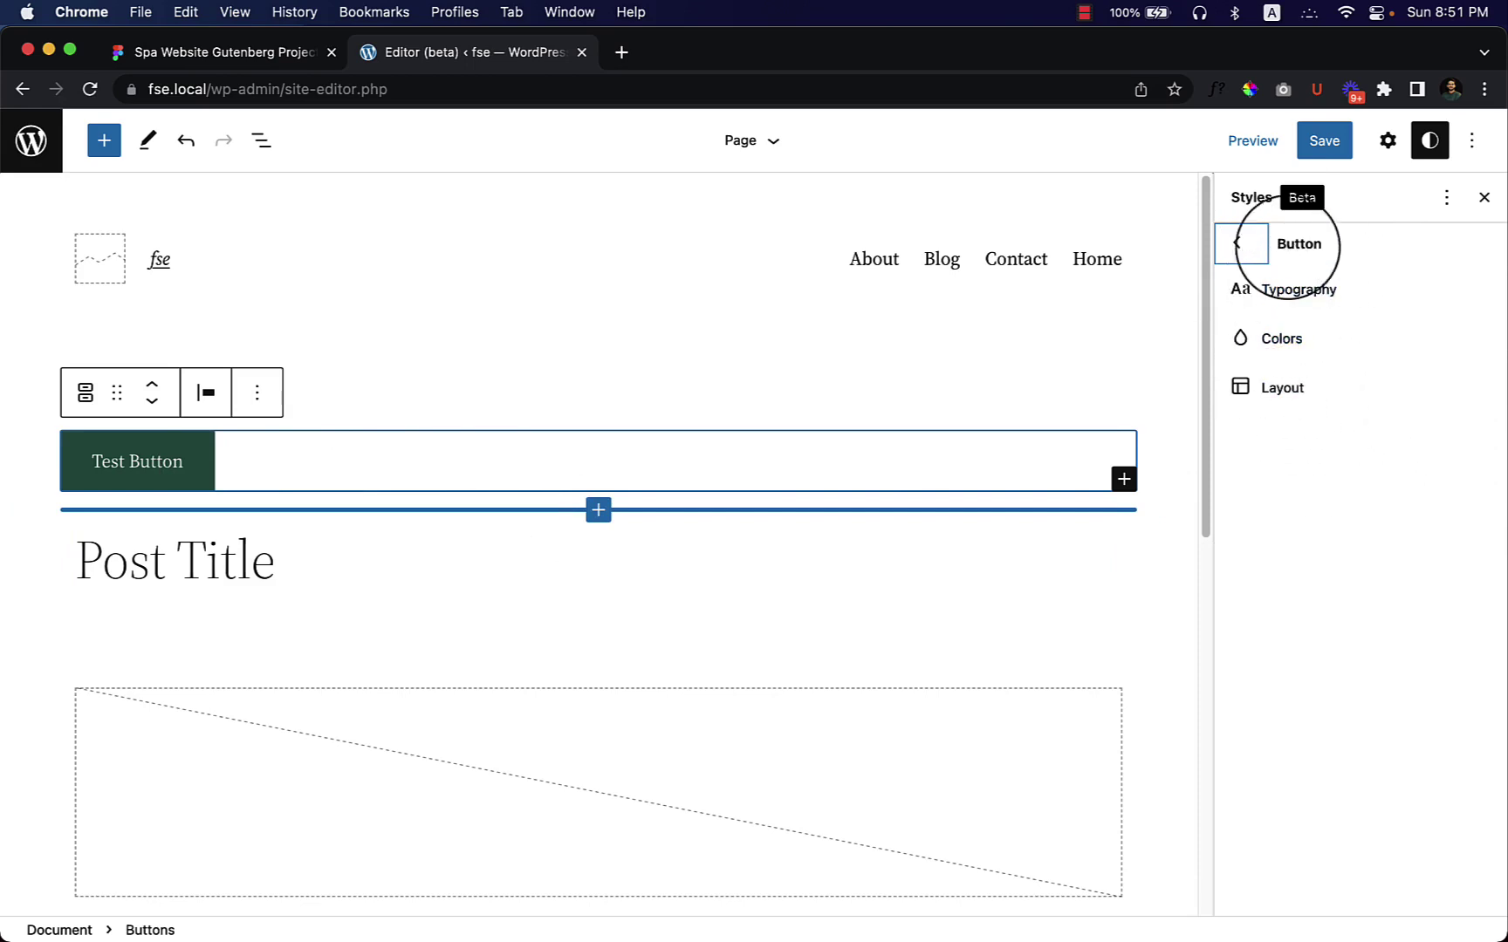
click(1244, 244)
click(1218, 249)
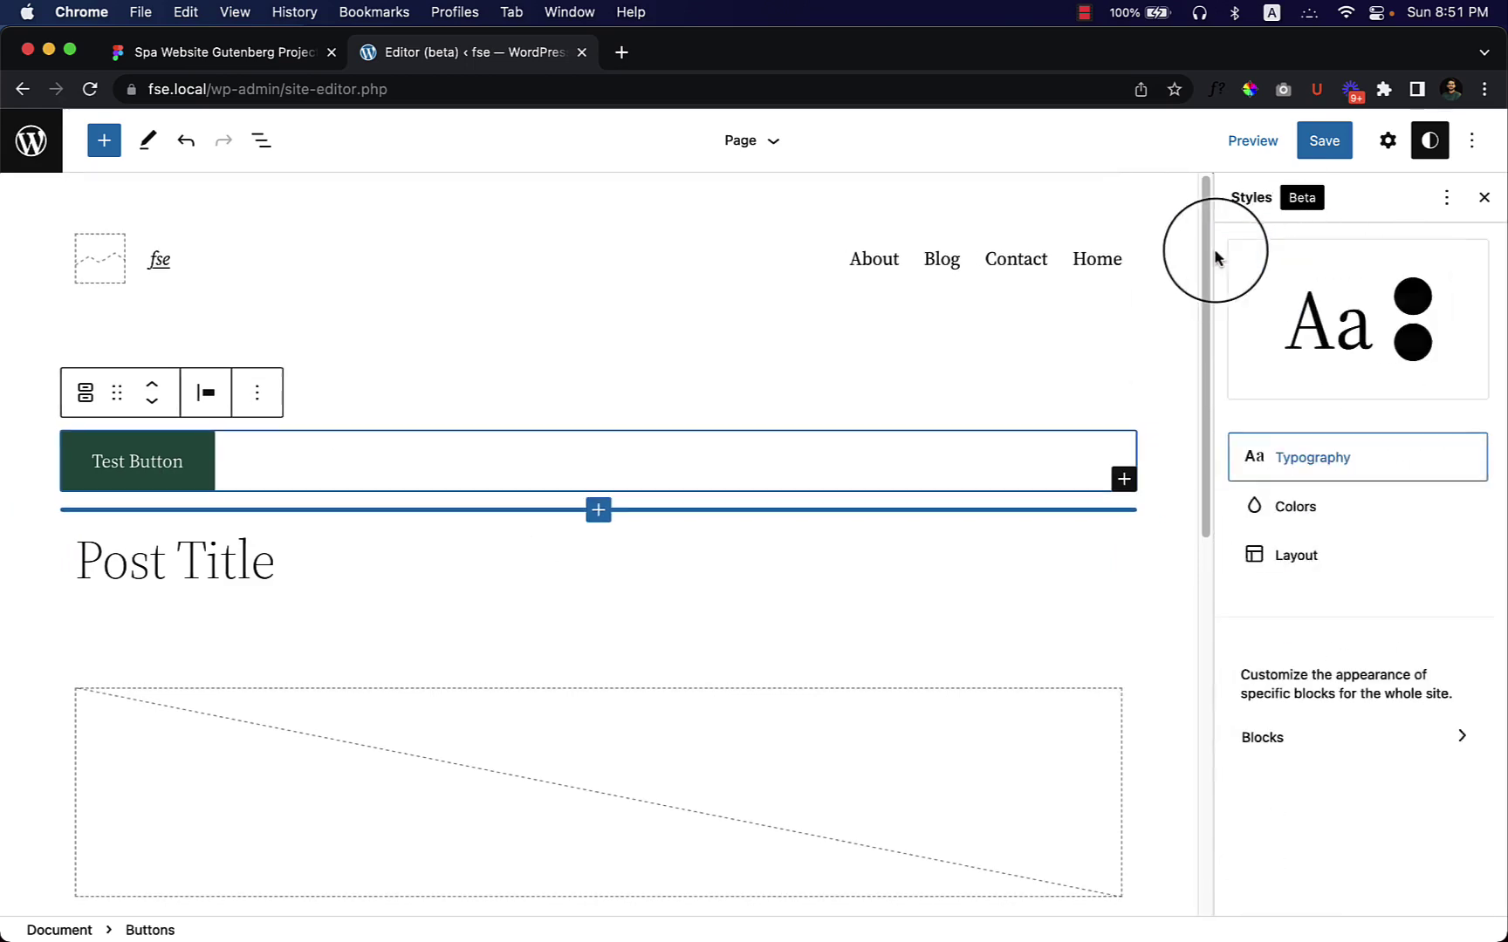
click(1396, 738)
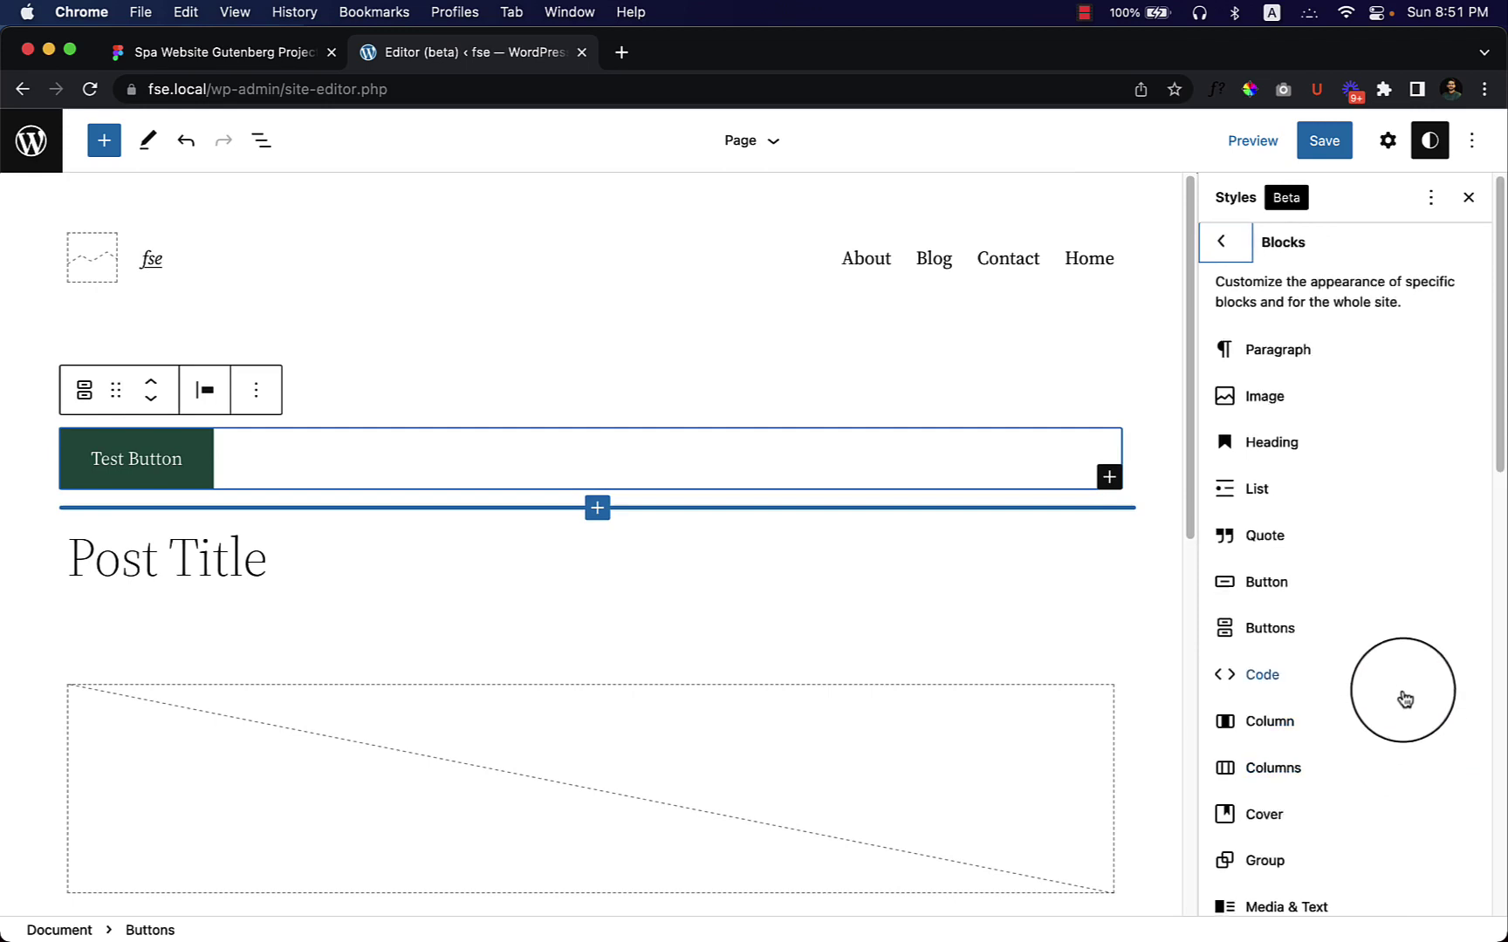
scroll(1344, 785, down, 3)
scroll(1328, 809, down, 5)
scroll(1362, 814, up, 10)
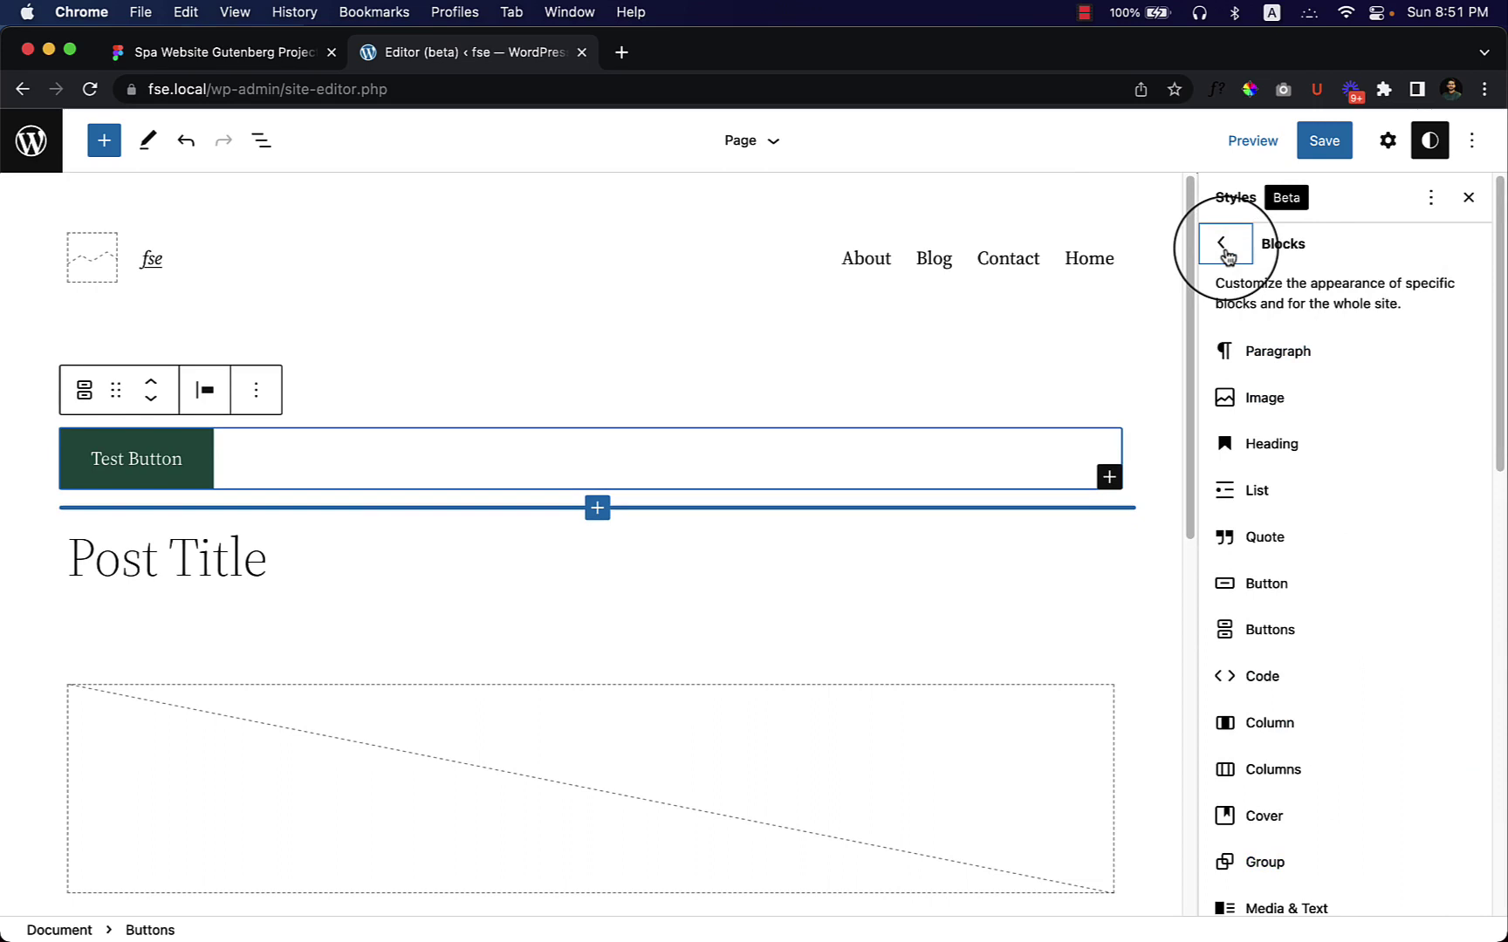
click(1224, 247)
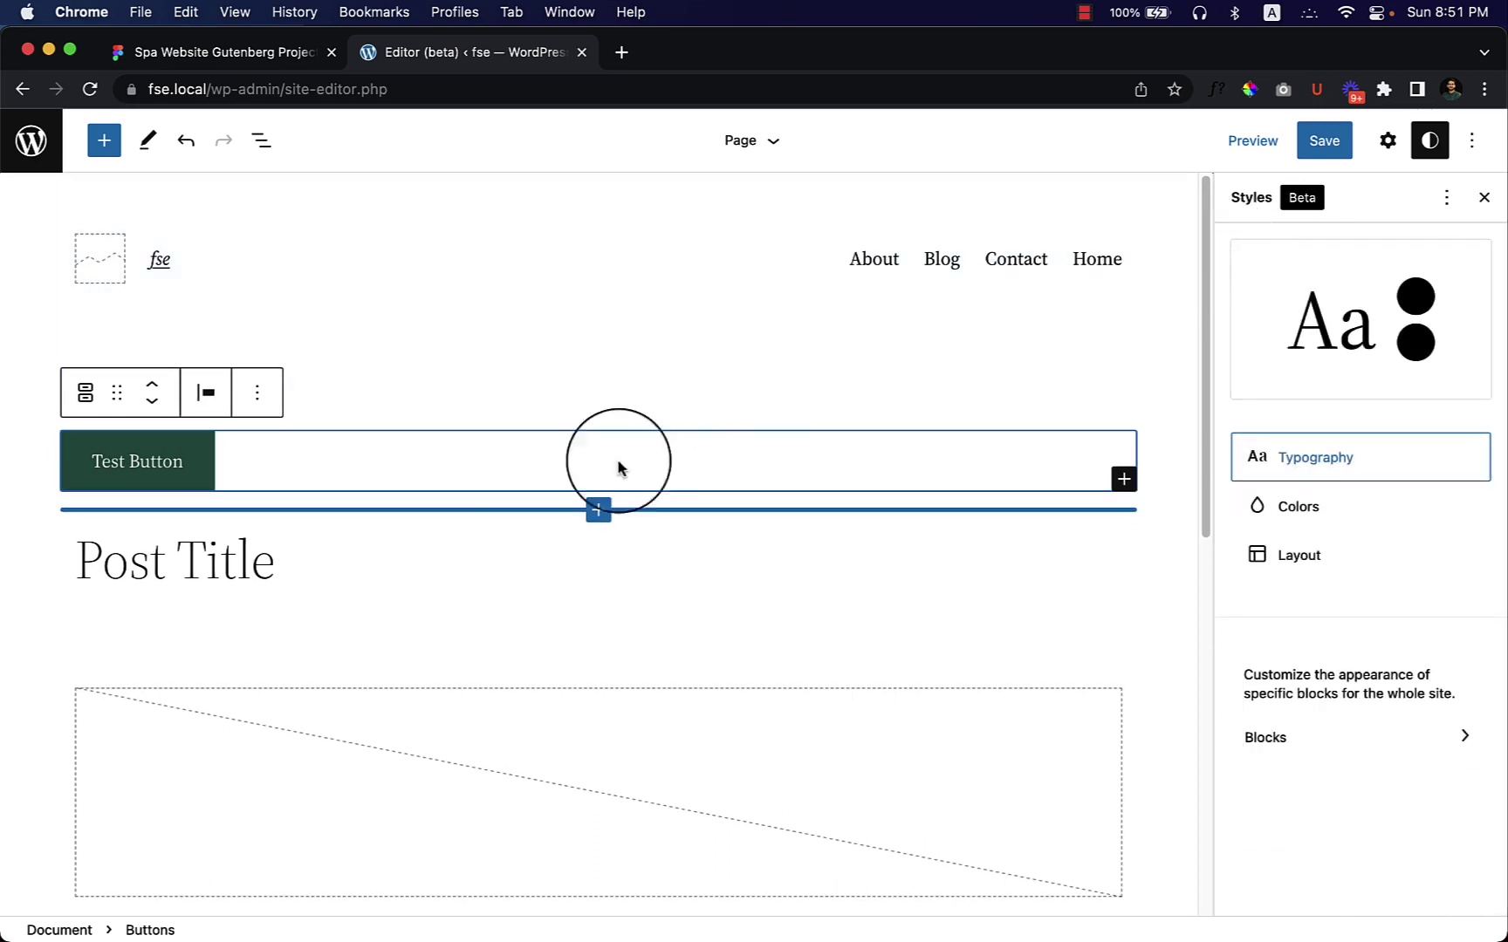
- Remove the test Buttons block from the page template and save the changes to the Page template and Custom Styles
click(258, 392)
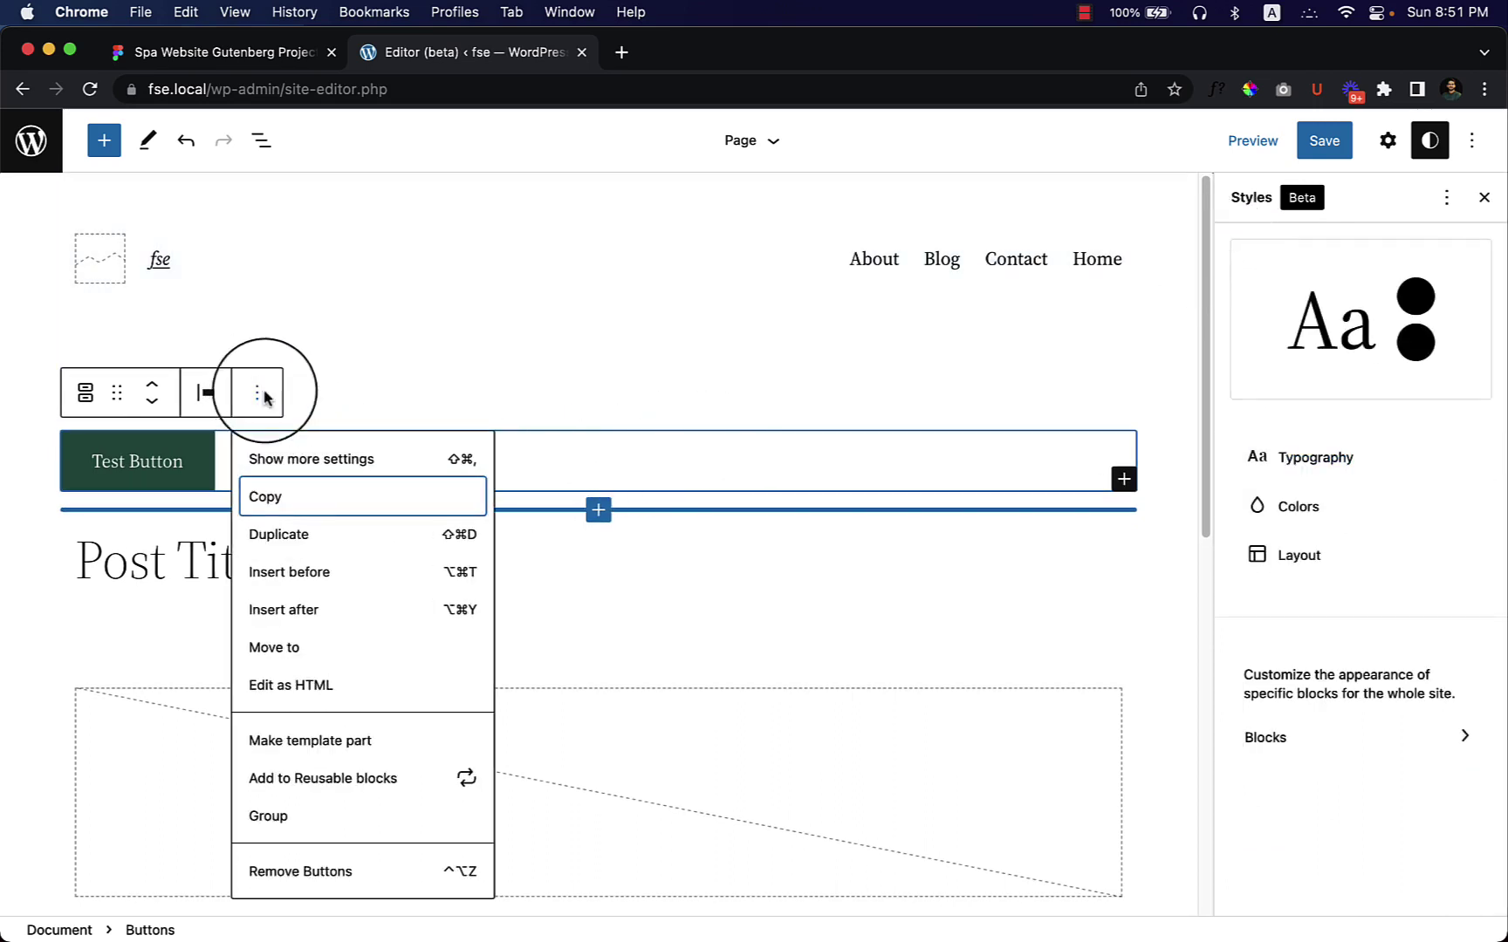
click(307, 870)
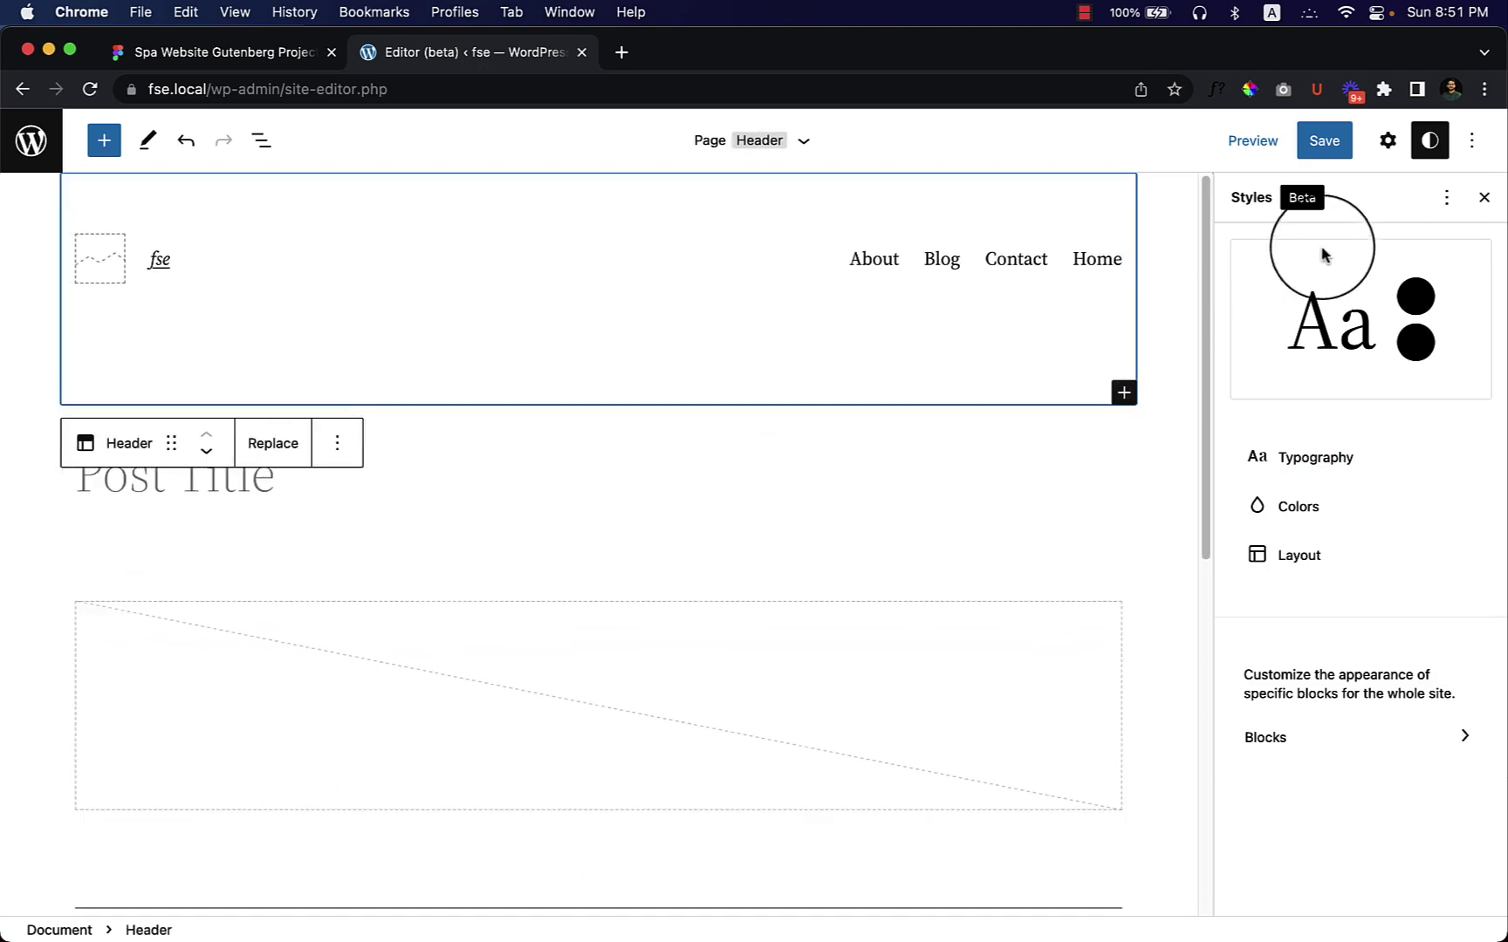
click(1333, 140)
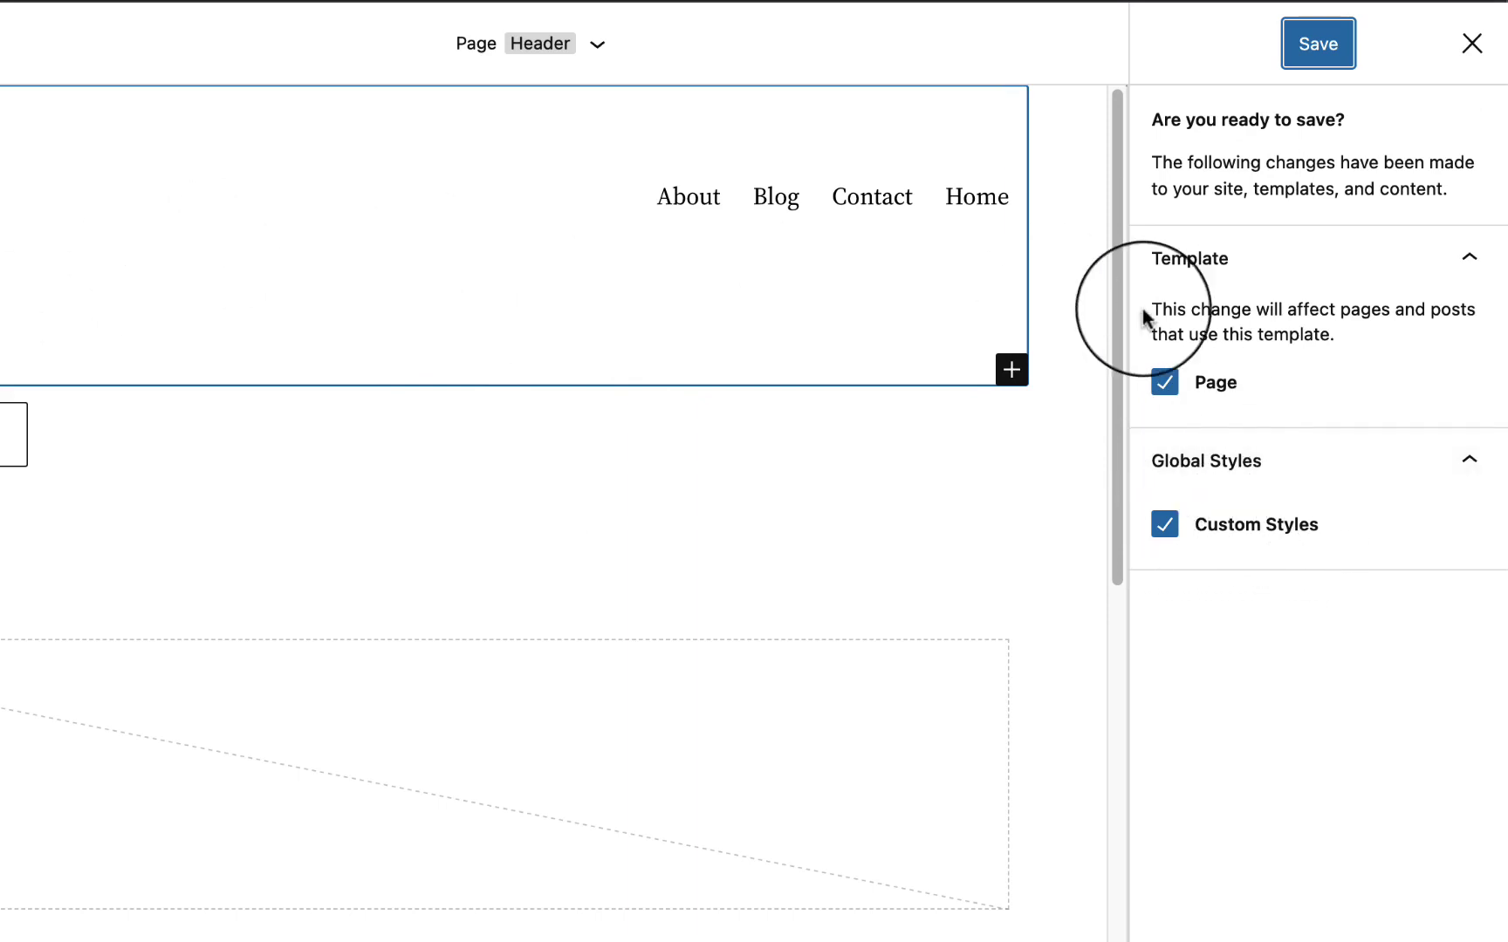
drag(1163, 165, 1421, 221)
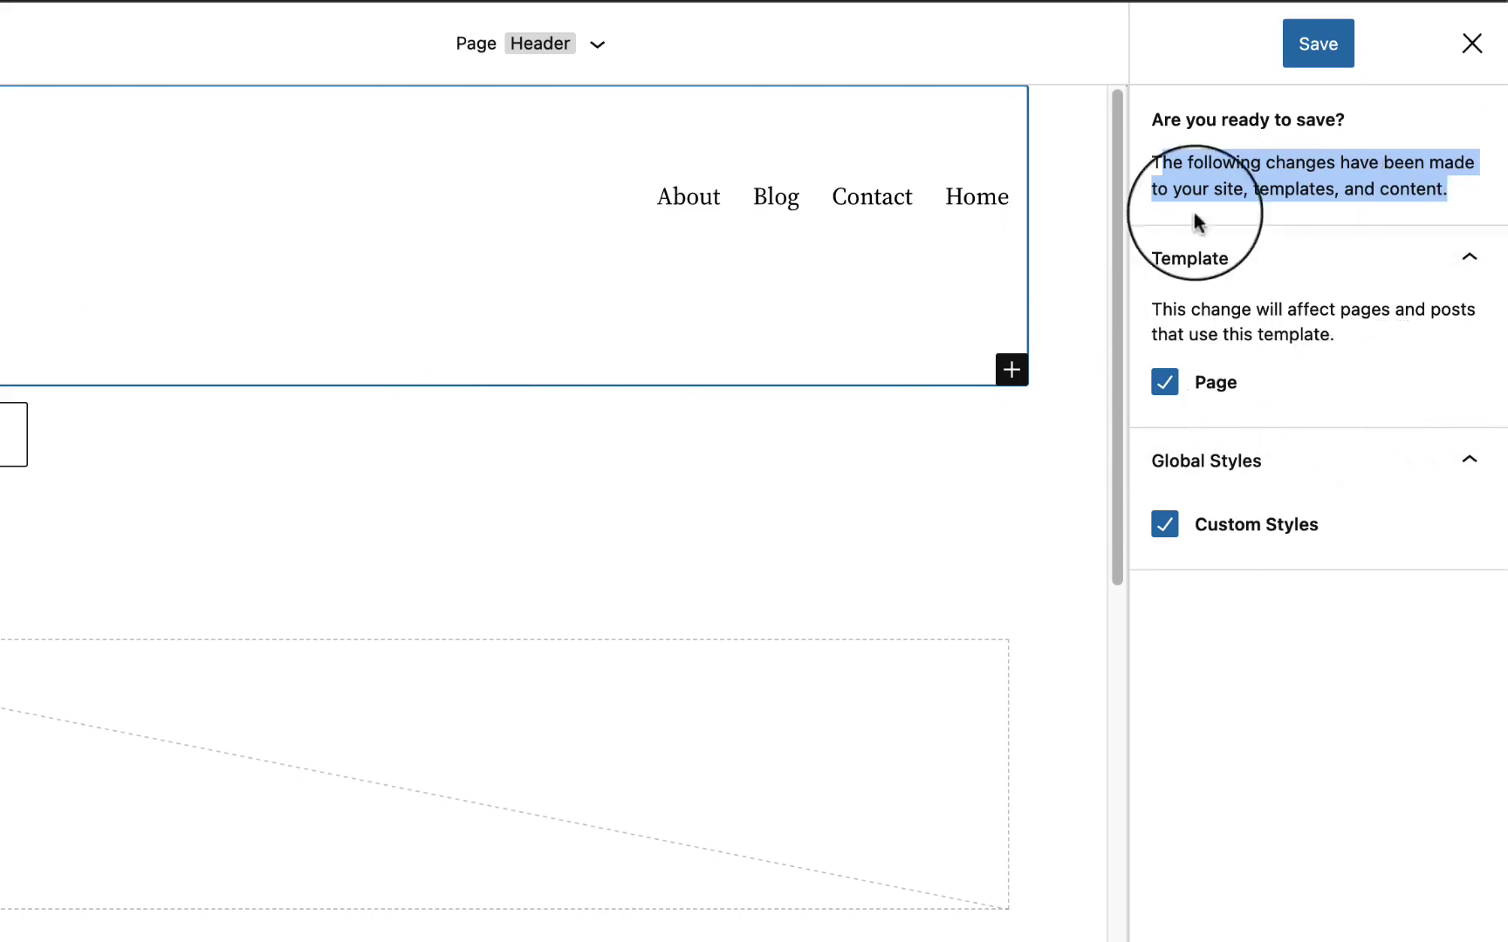
click(1313, 53)
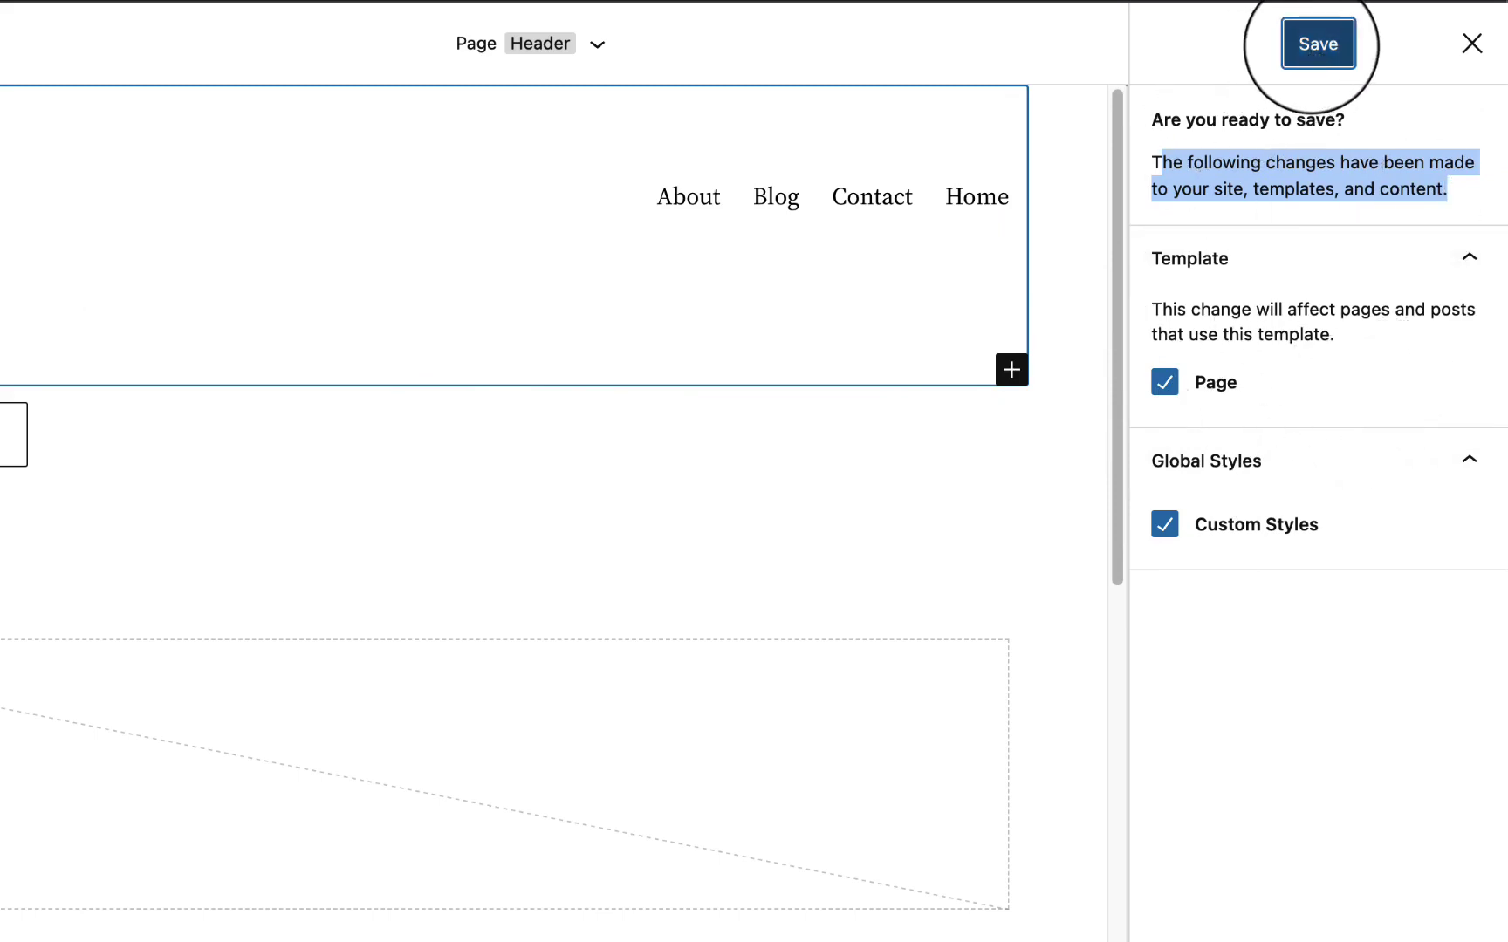